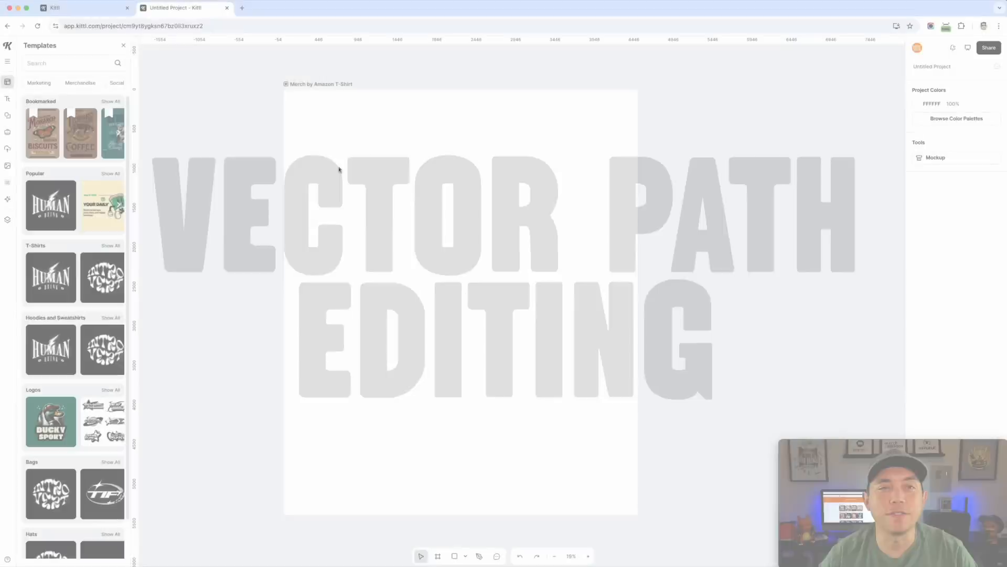
# Step: Insert the solid square from the basic shapes collection onto the T-shirt artboard
pyautogui.click(7, 115)
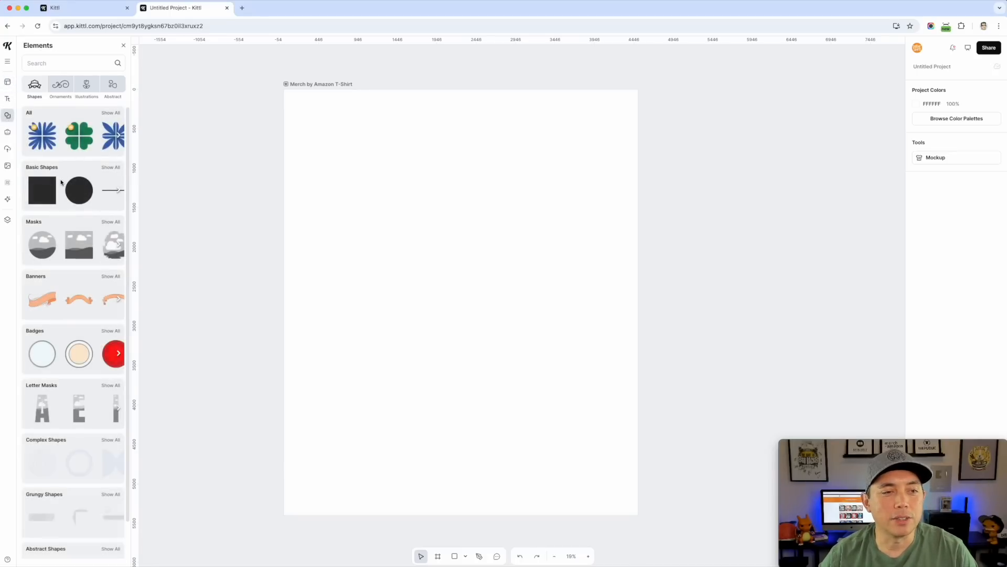
pyautogui.click(111, 167)
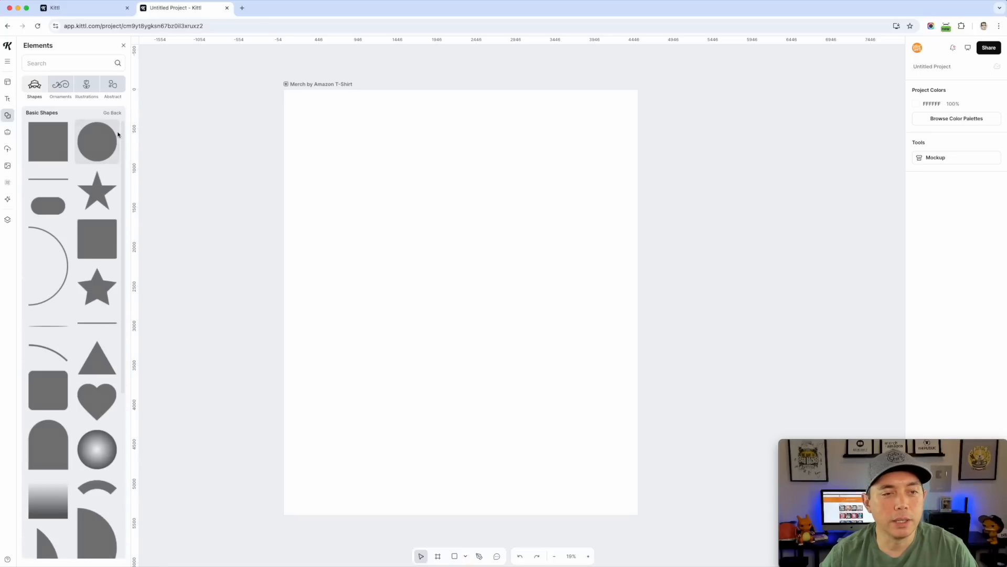
pyautogui.click(49, 145)
pyautogui.click(454, 242)
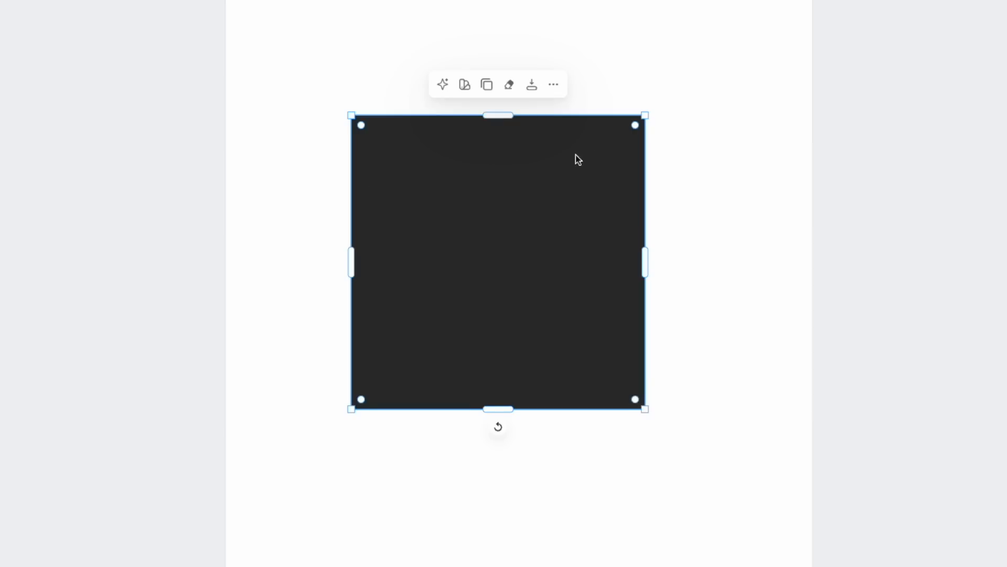
# Step: Reshape the square's path by moving its top-right corner inward and down and its top-left corner downward
pyautogui.doubleClick(513, 217)
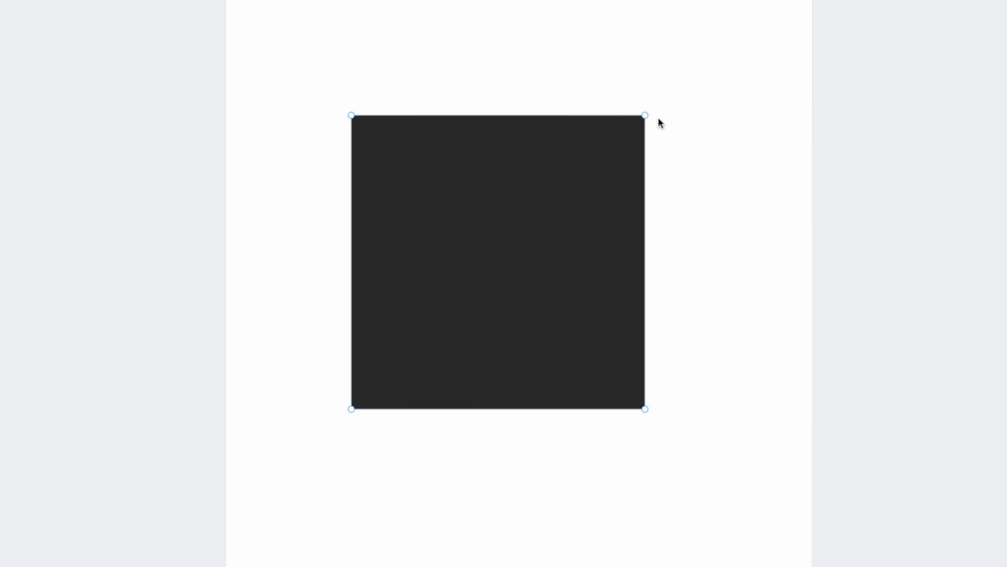
pyautogui.moveTo(645, 115); pyautogui.dragTo(543, 179)
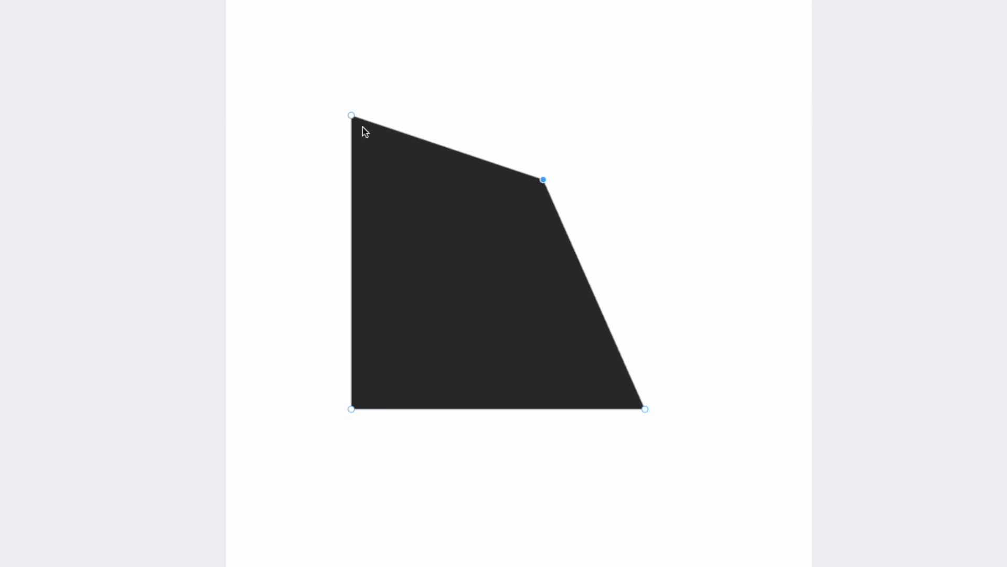
pyautogui.moveTo(353, 116); pyautogui.dragTo(337, 177)
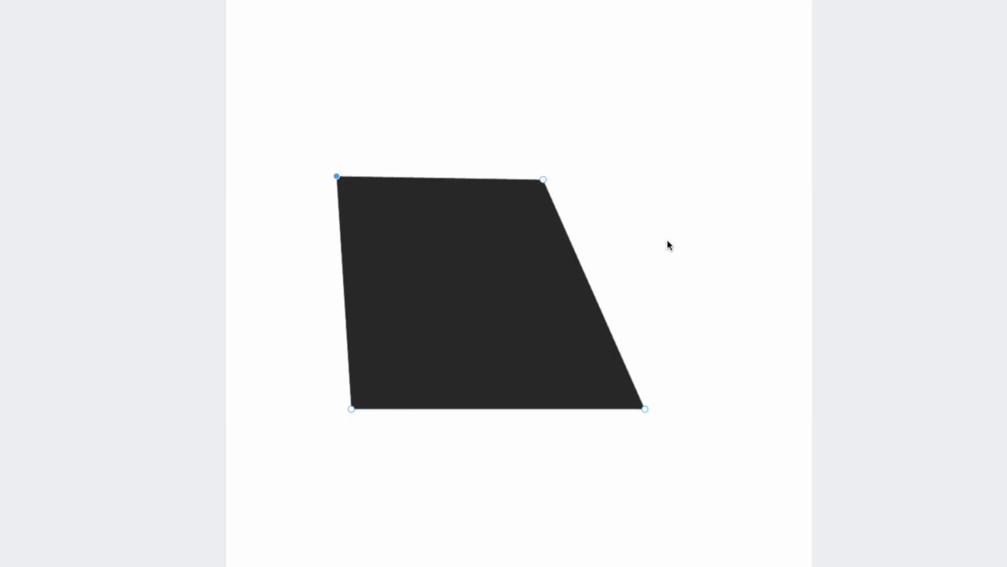
# Step: Add points to the shape's edges by pulling the right edge outward and the top and bottom edges inward
pyautogui.moveTo(579, 262); pyautogui.dragTo(689, 274)
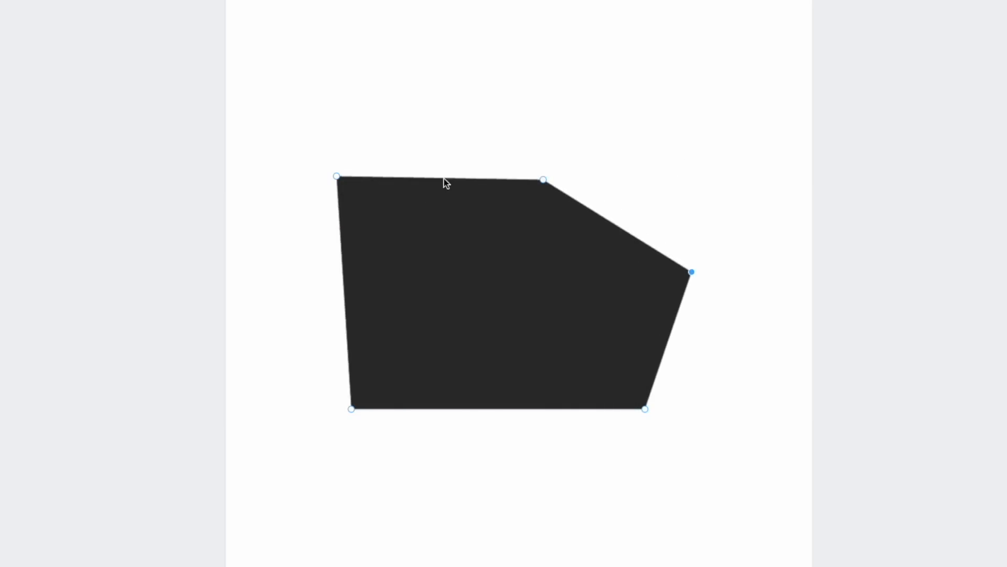
pyautogui.moveTo(452, 180); pyautogui.dragTo(461, 294)
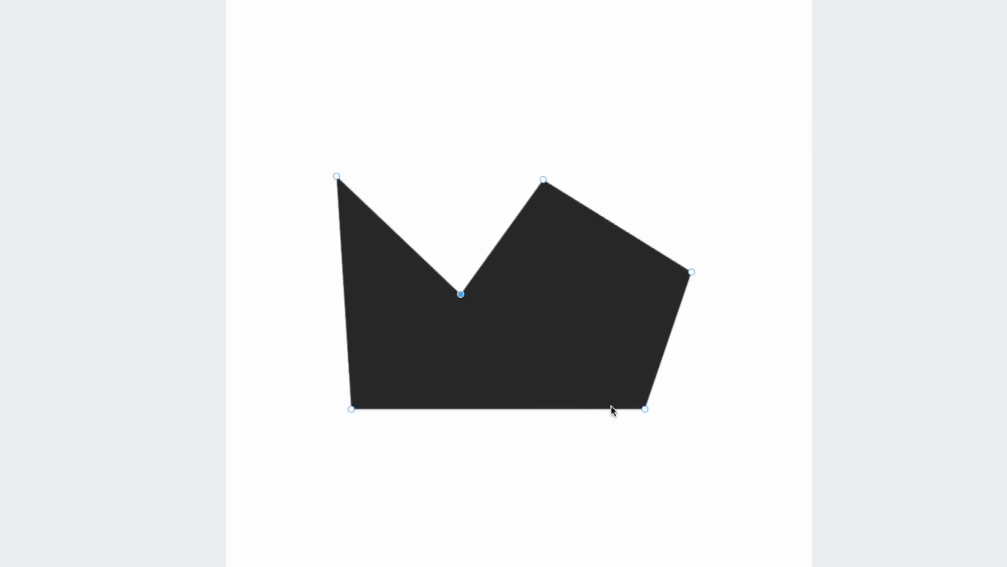
pyautogui.moveTo(566, 409); pyautogui.dragTo(564, 329)
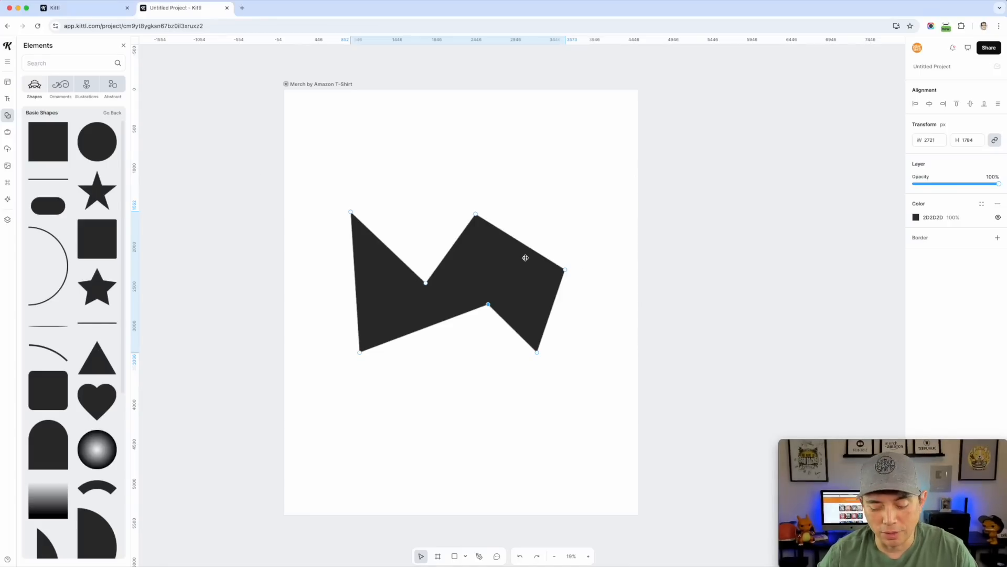
# Step: Delete the added point on the shape's bottom edge, then remove the whole shape from the artboard
pyautogui.press('Delete')
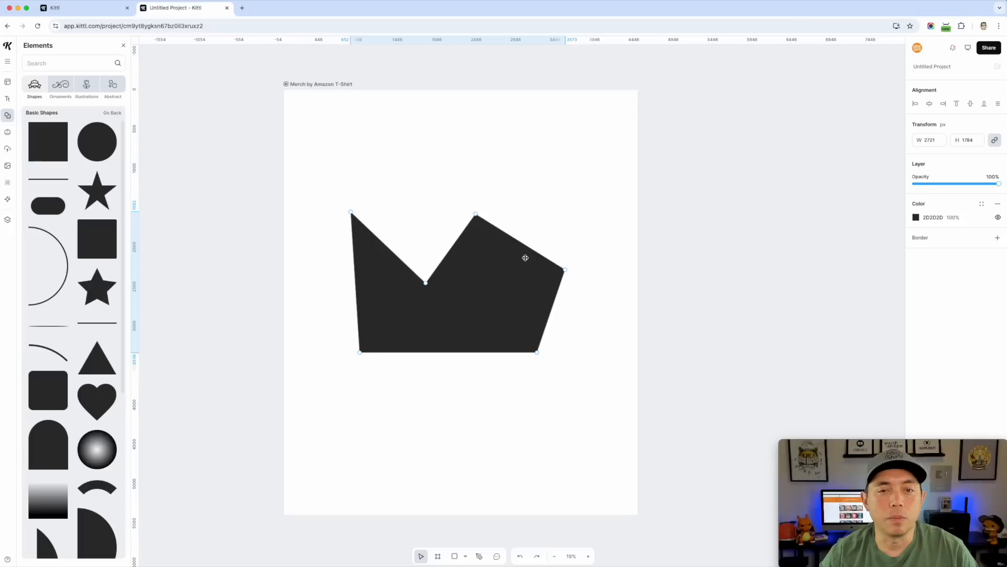
pyautogui.press('Escape')
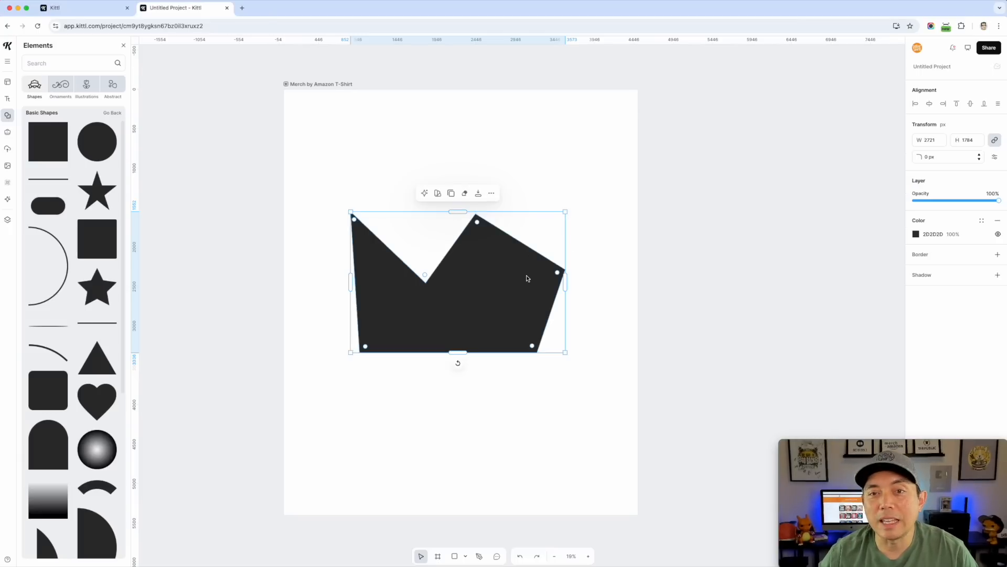
pyautogui.press('Delete')
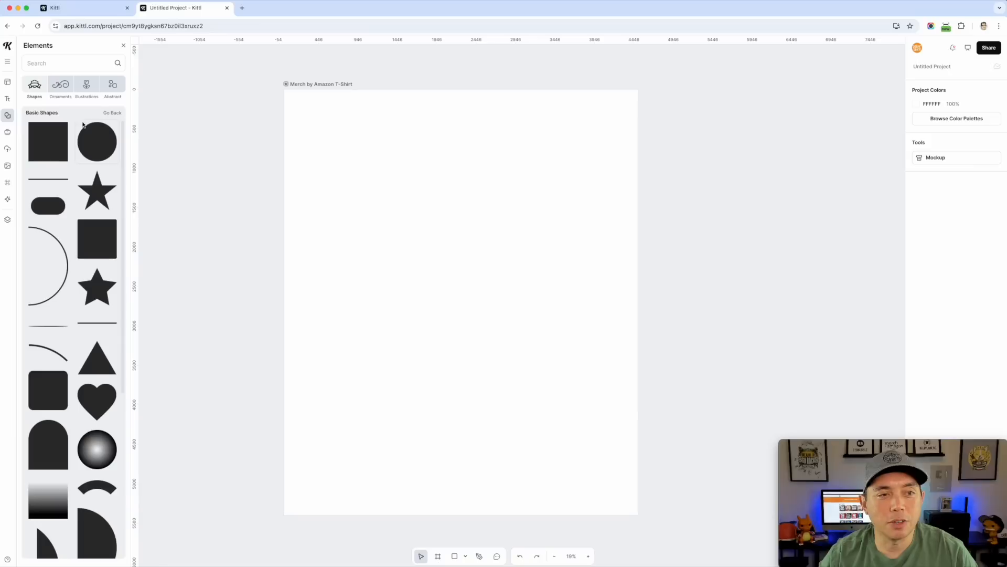
# Step: Insert the gold single four-pointed star from the Spot Elements ornaments
pyautogui.click(59, 87)
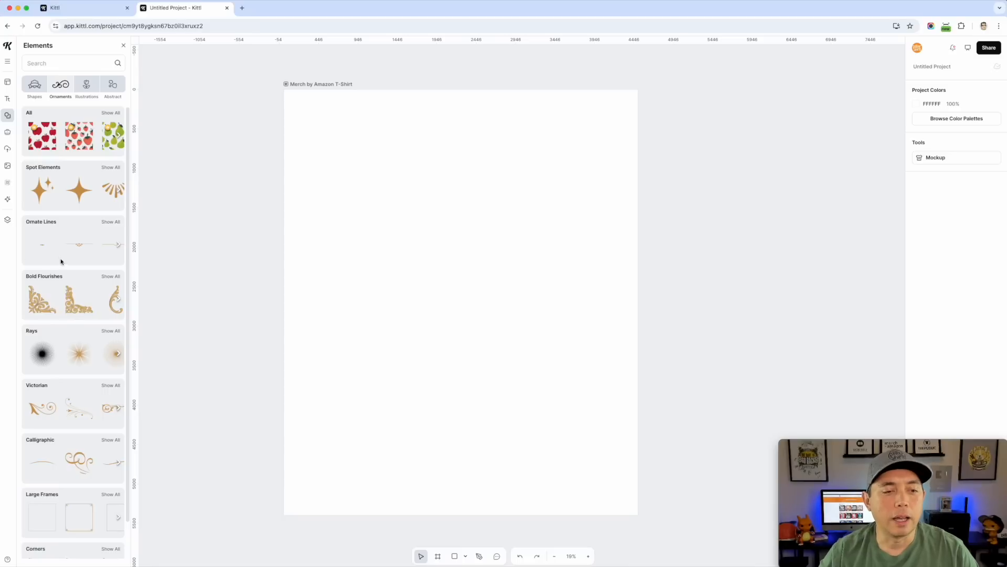
pyautogui.click(78, 192)
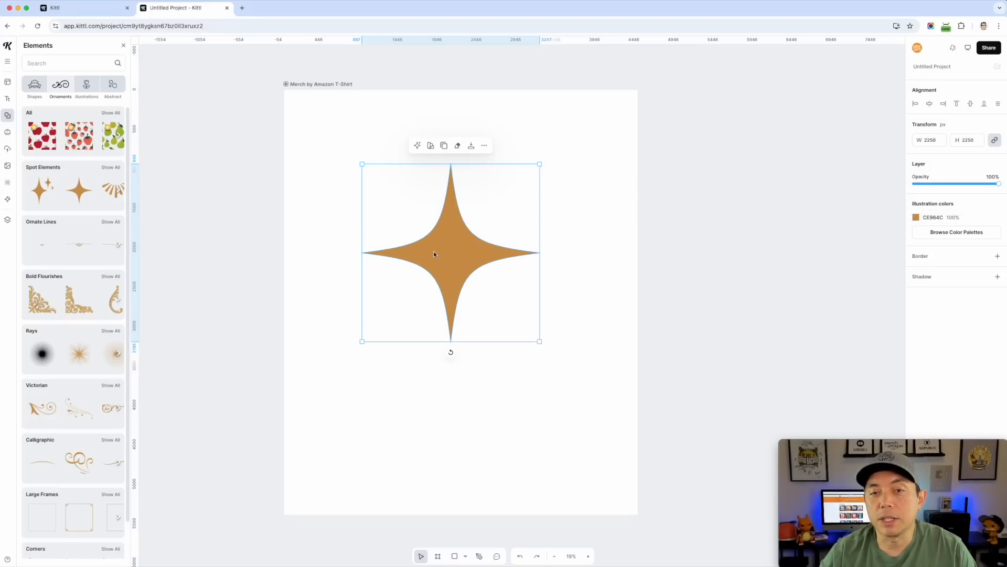
# Step: Delete the star's top anchor point in its path, then remove the rest of the star from the artboard
pyautogui.doubleClick(461, 251)
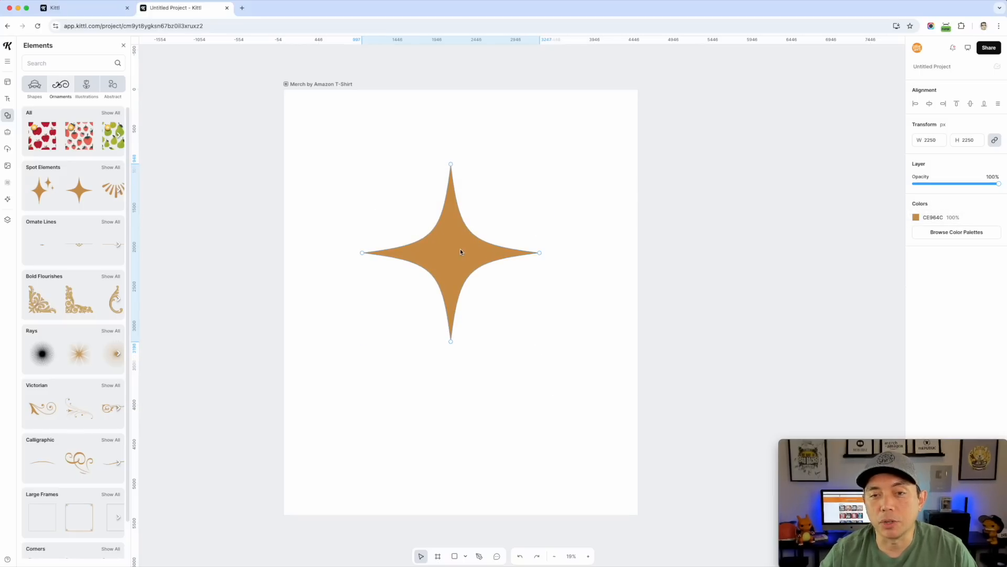
pyautogui.moveTo(451, 164)
pyautogui.mouseDown()
pyautogui.moveTo(452, 196)
pyautogui.moveTo(471, 153)
pyautogui.moveTo(385, 137)
pyautogui.moveTo(437, 176)
pyautogui.mouseUp()
pyautogui.press('Delete')
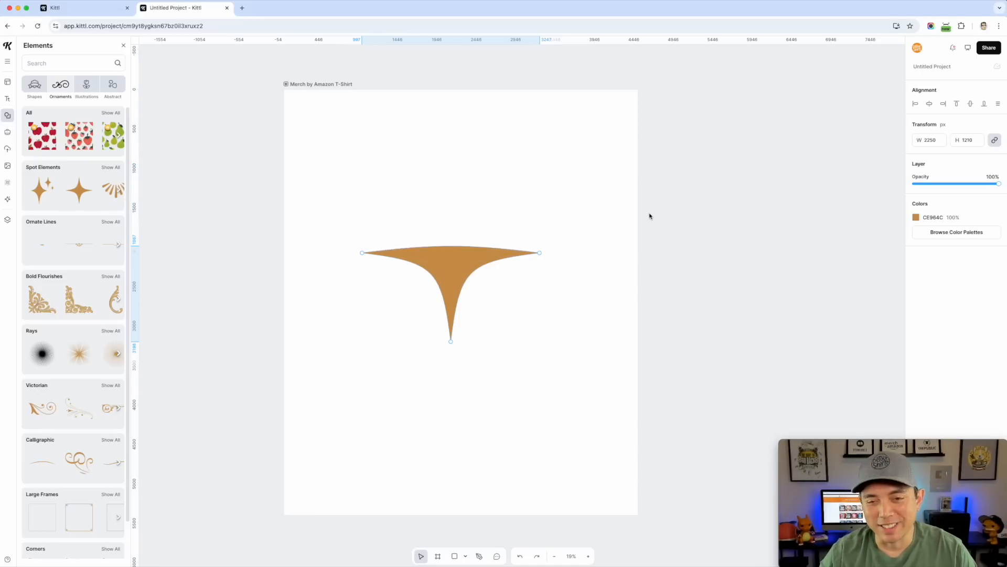
pyautogui.click(366, 246)
pyautogui.press('Delete')
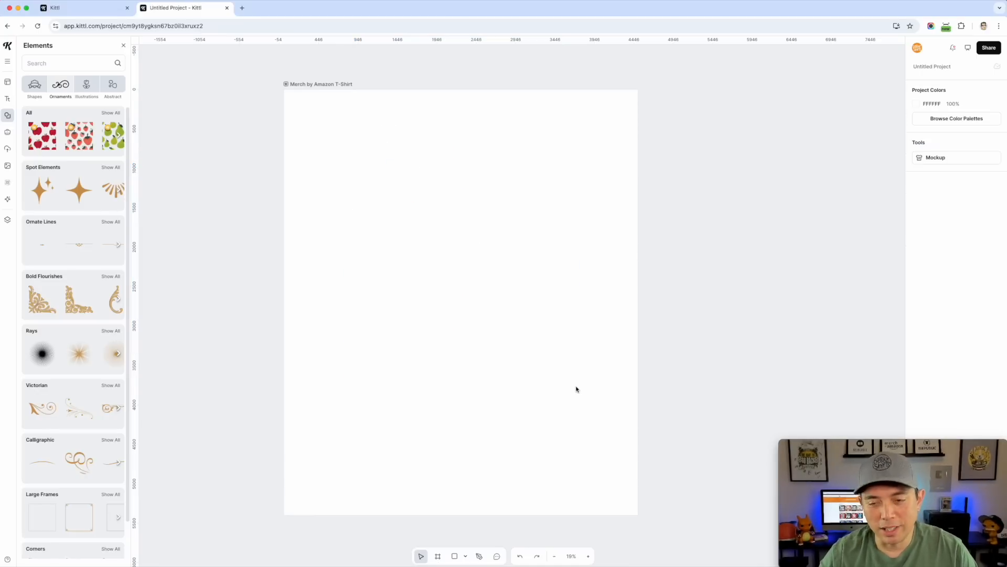
# Step: Insert the second gold laurel wreath from the Wreaths ornaments onto the artboard
pyautogui.scroll(-1, 79, 263)
pyautogui.scroll(-8, 78, 264)
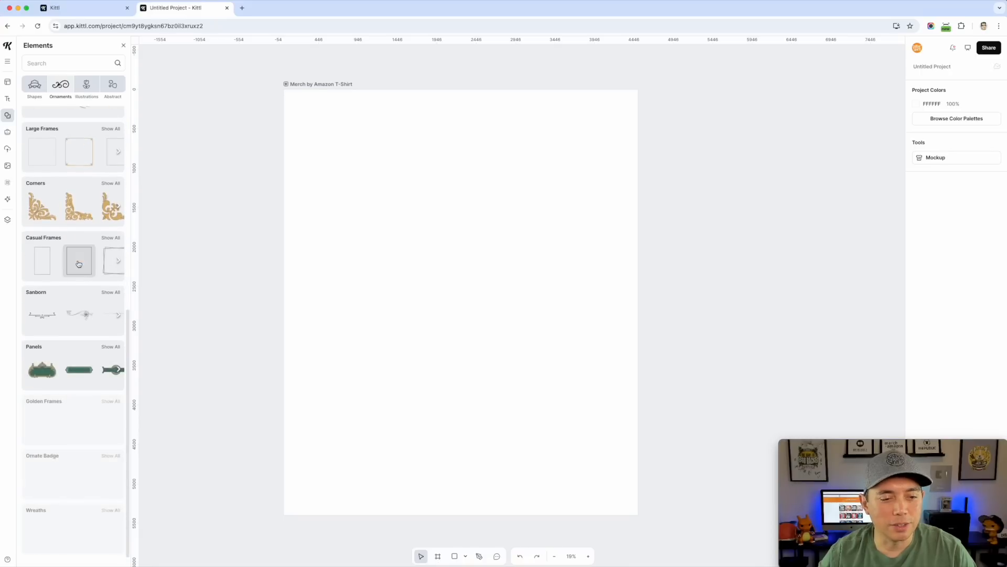
pyautogui.scroll(-2, 79, 263)
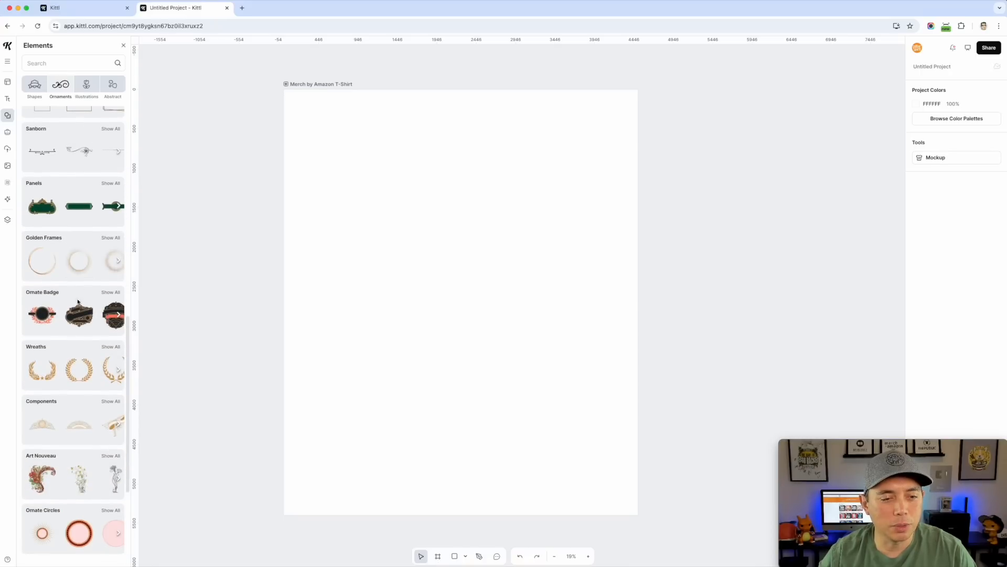
pyautogui.click(93, 366)
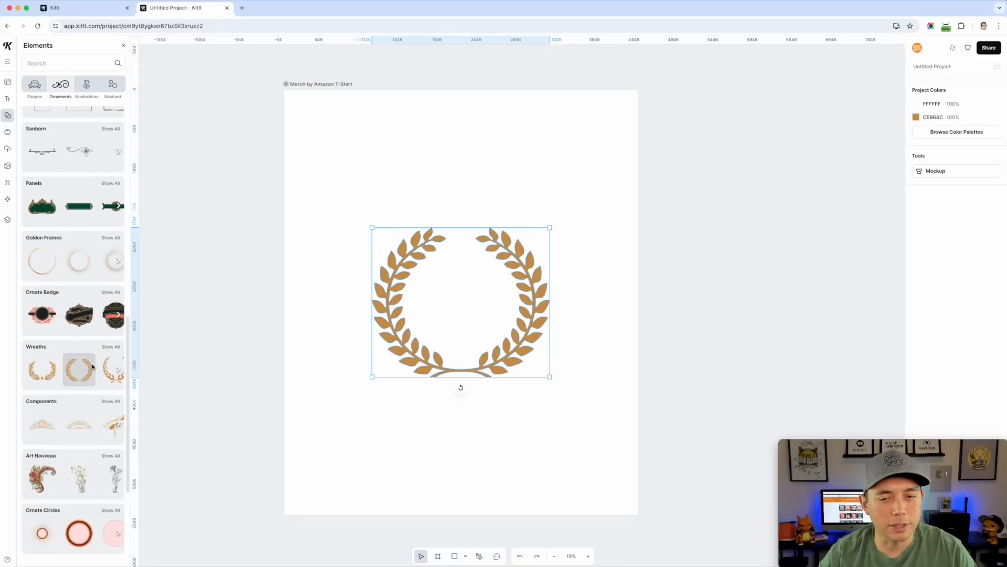
# Step: Try to stretch the tip of a leaf on the wreath's upper right branch upward, and undo the change
pyautogui.doubleClick(516, 249)
pyautogui.moveTo(517, 248); pyautogui.dragTo(529, 190)
pyautogui.press('Escape')
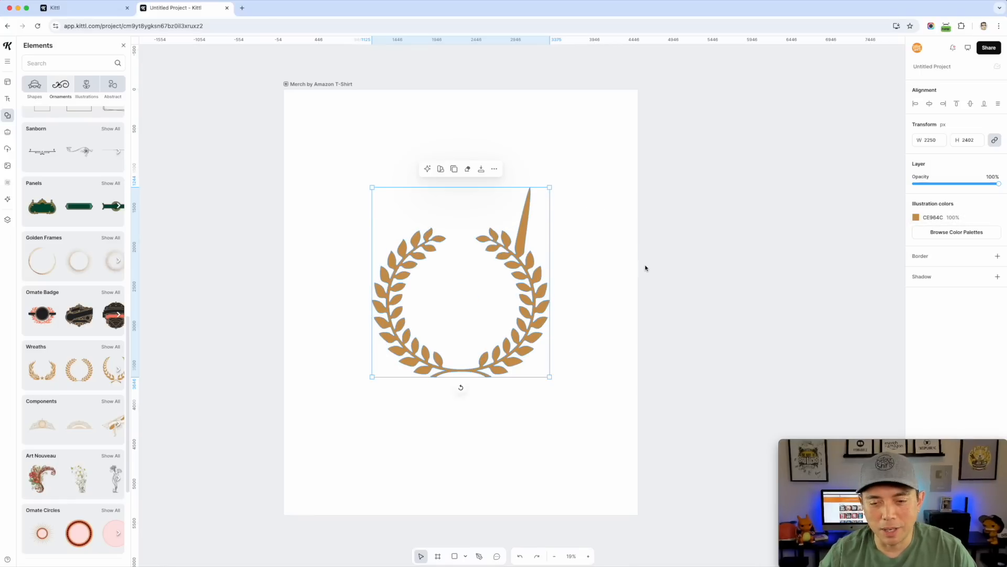
pyautogui.press('super+z')
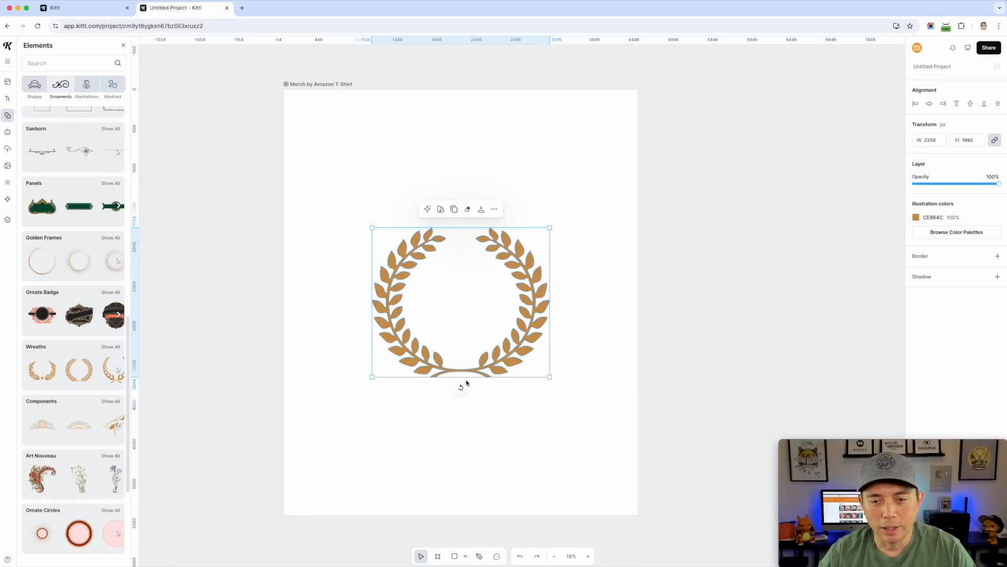
# Step: Remove the lowest inner leaf on the wreath's right branch by deleting its anchor points
pyautogui.scroll(5, 466, 383)
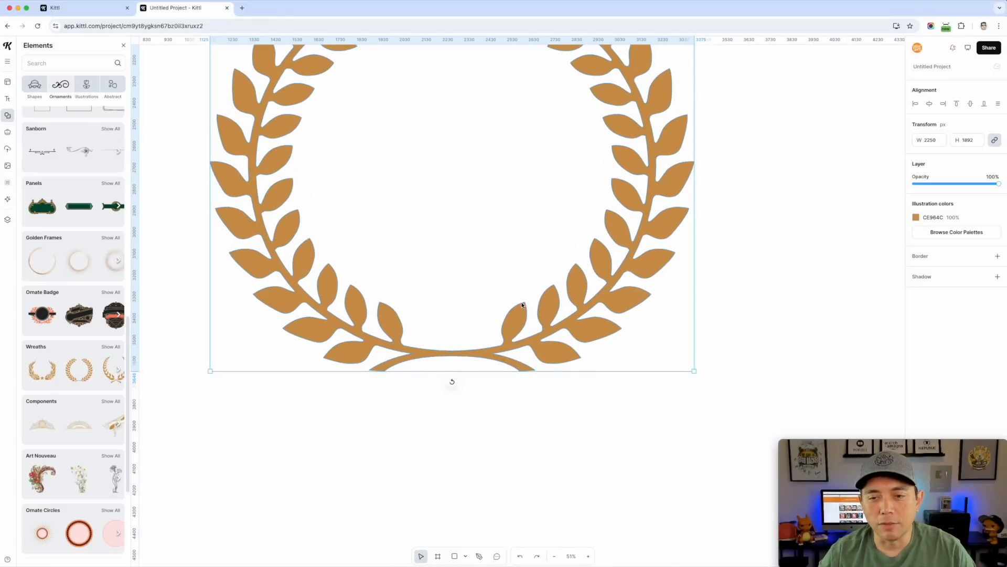
pyautogui.doubleClick(522, 302)
pyautogui.moveTo(488, 283); pyautogui.dragTo(530, 329)
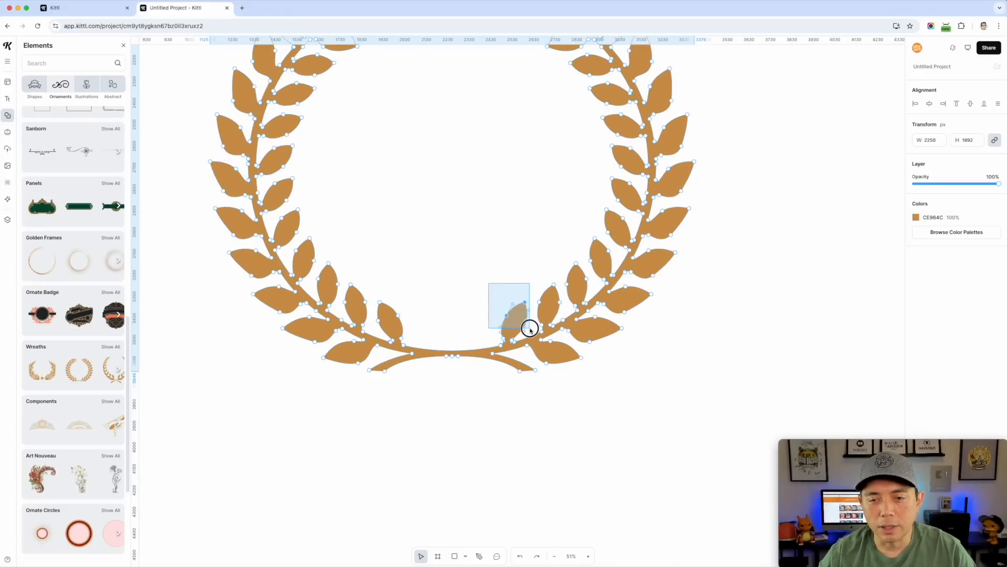
pyautogui.press('Delete')
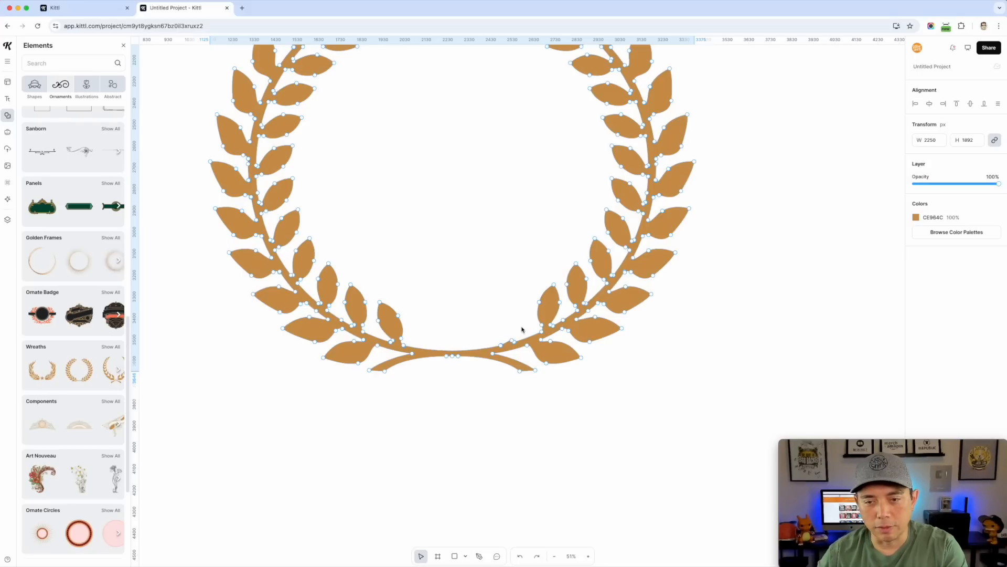
# Step: Remove the lowest inner leaf on the wreath's left branch, including its leftover points, and finish editing the path
pyautogui.moveTo(427, 291); pyautogui.dragTo(365, 341)
pyautogui.press('Delete')
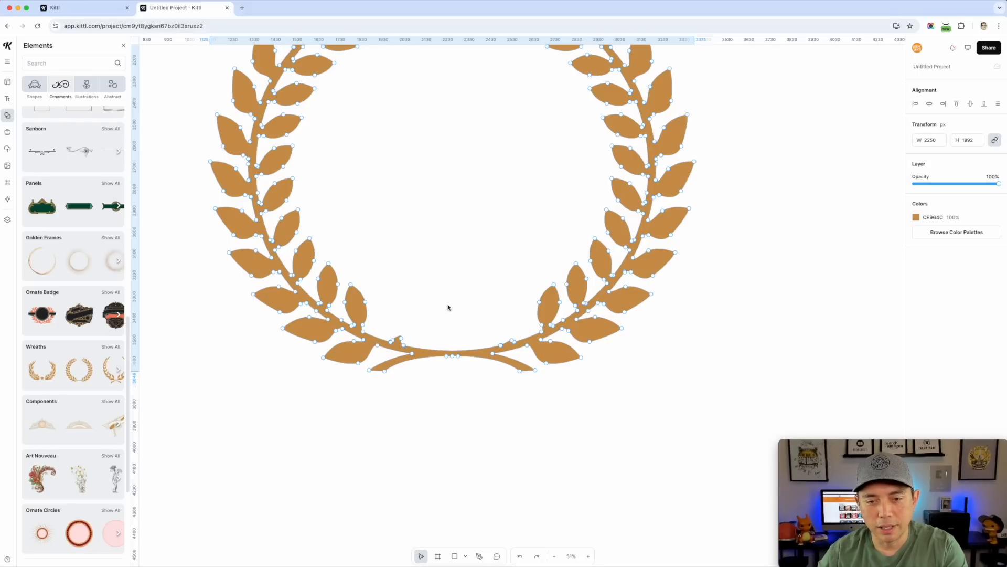
pyautogui.press('Delete')
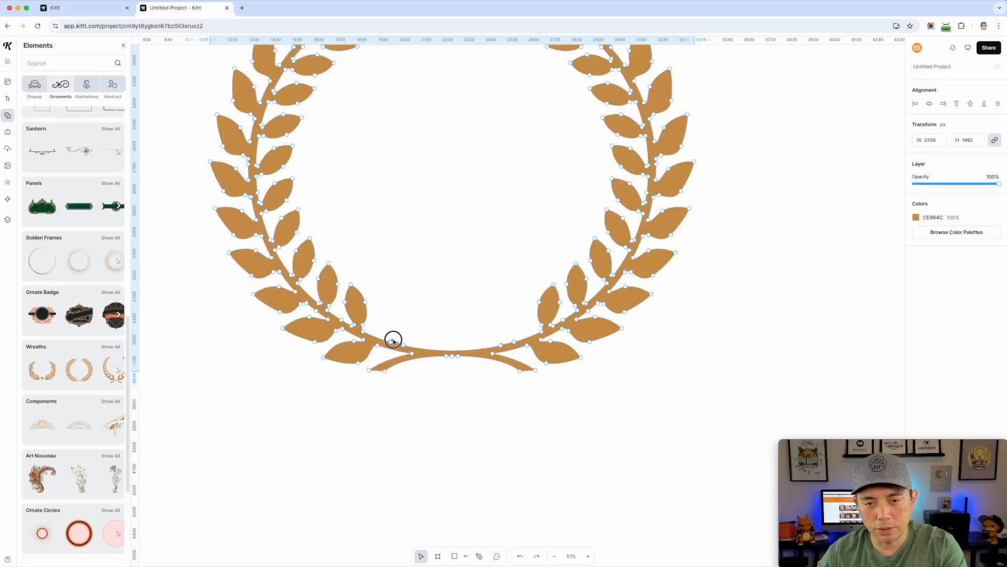
pyautogui.scroll(-3, 478, 389)
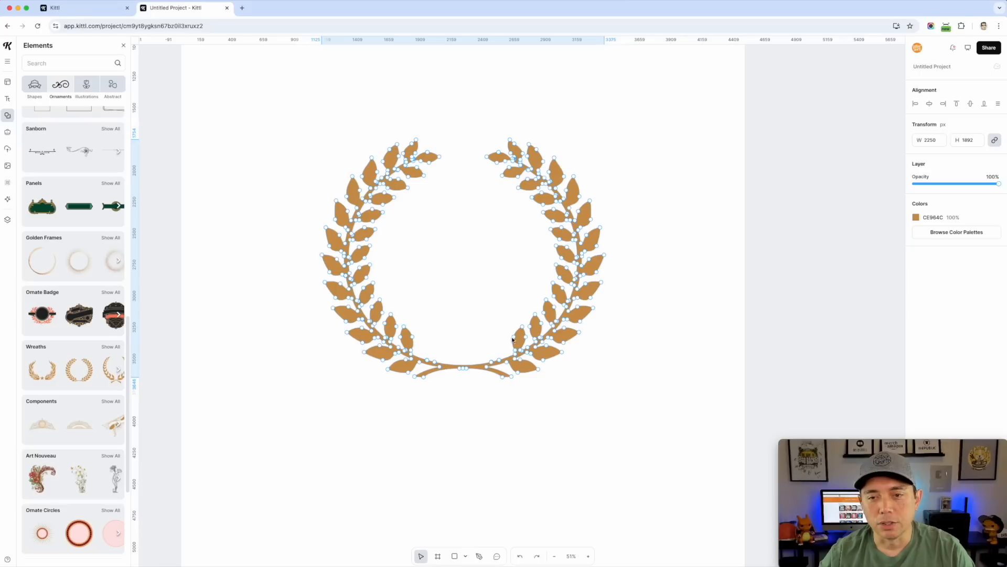
pyautogui.press('Escape')
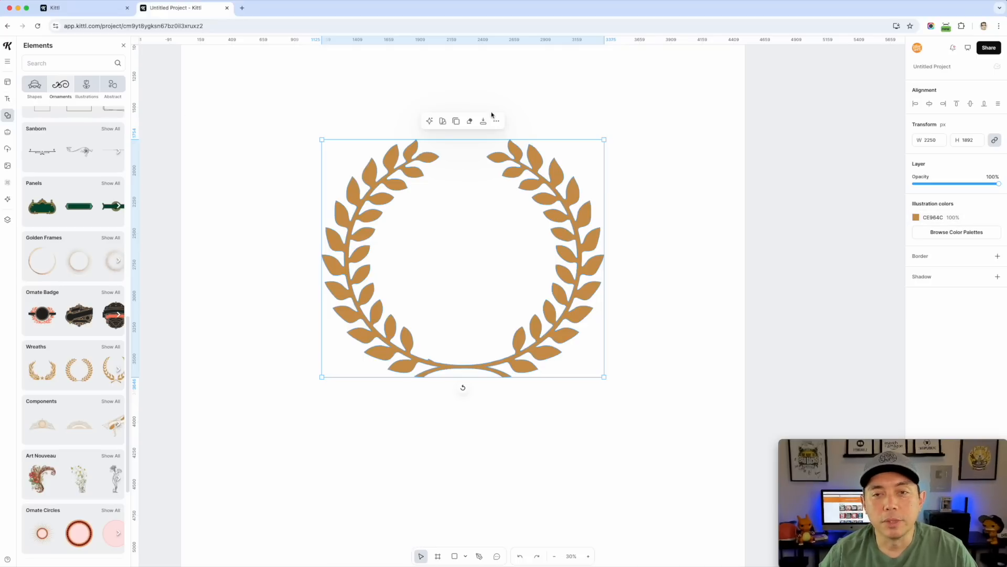
# Step: Select the entire wreath and delete it from the artboard
pyautogui.click(273, 85)
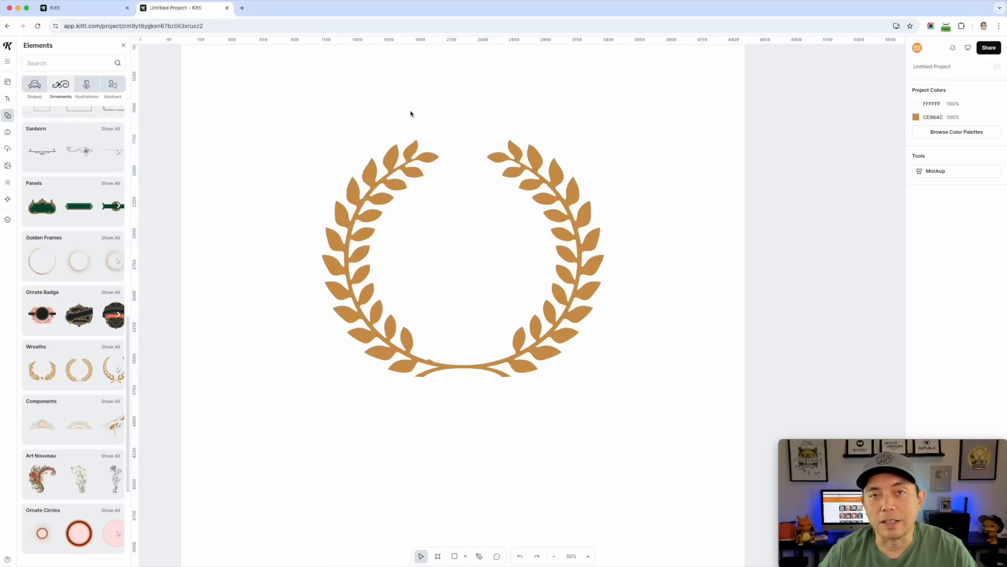
pyautogui.moveTo(293, 101); pyautogui.dragTo(658, 418)
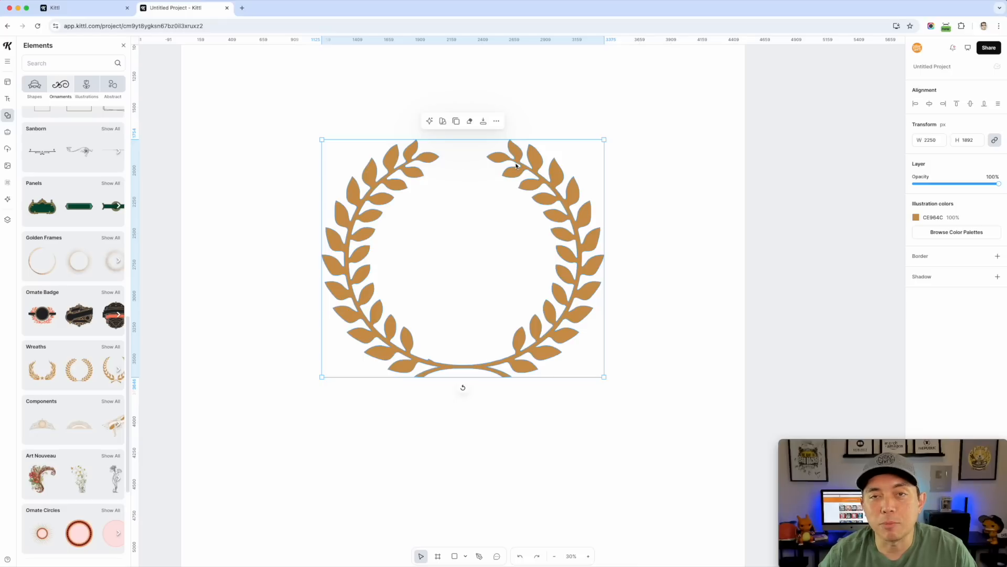
pyautogui.click(281, 103)
pyautogui.moveTo(281, 103); pyautogui.dragTo(627, 454)
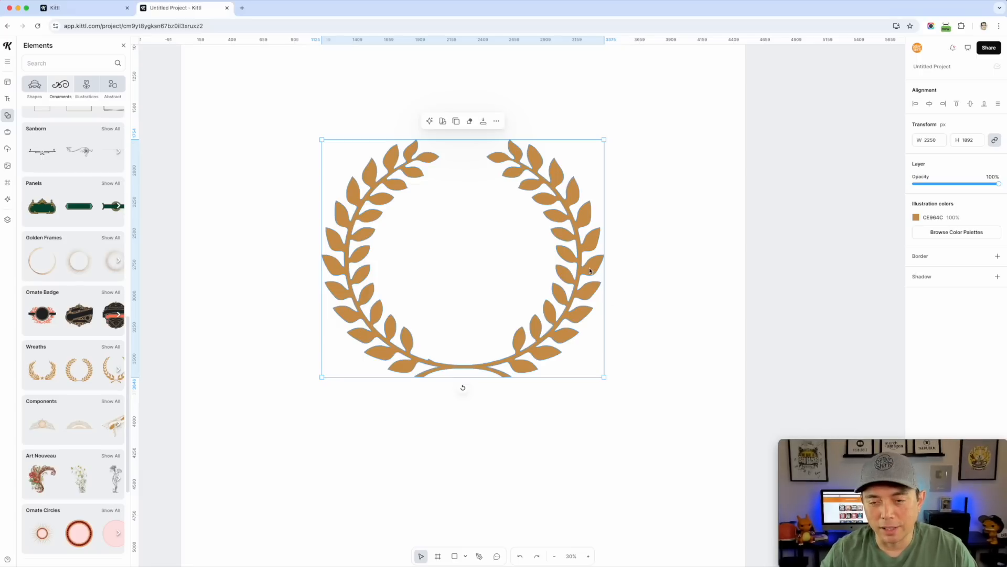
pyautogui.press('Delete')
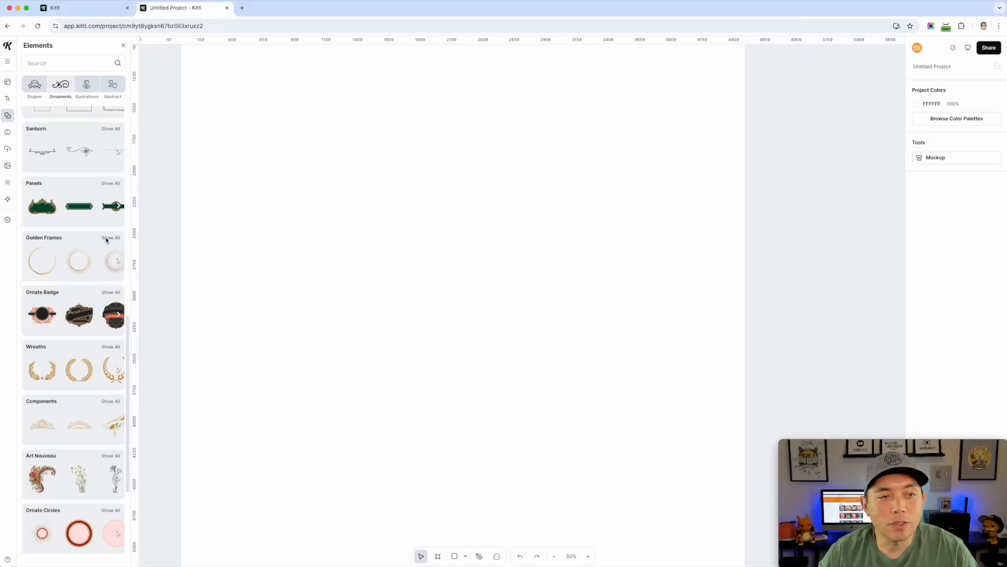
# Step: Insert a basic solid square and round its corners to a radius of about 138 px
pyautogui.click(31, 89)
pyautogui.click(42, 190)
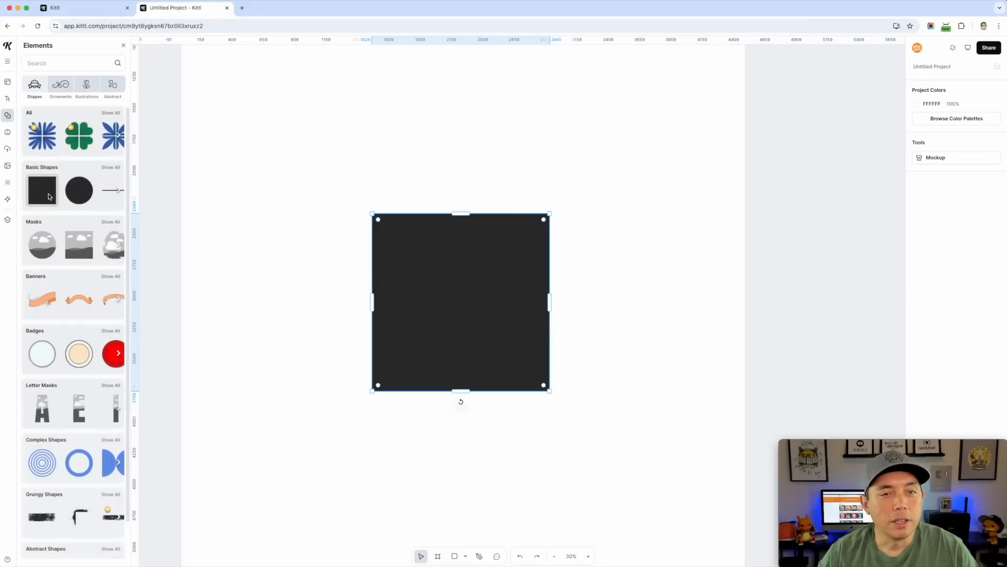
pyautogui.moveTo(543, 219)
pyautogui.mouseDown()
pyautogui.moveTo(475, 295)
pyautogui.moveTo(540, 236)
pyautogui.mouseUp()
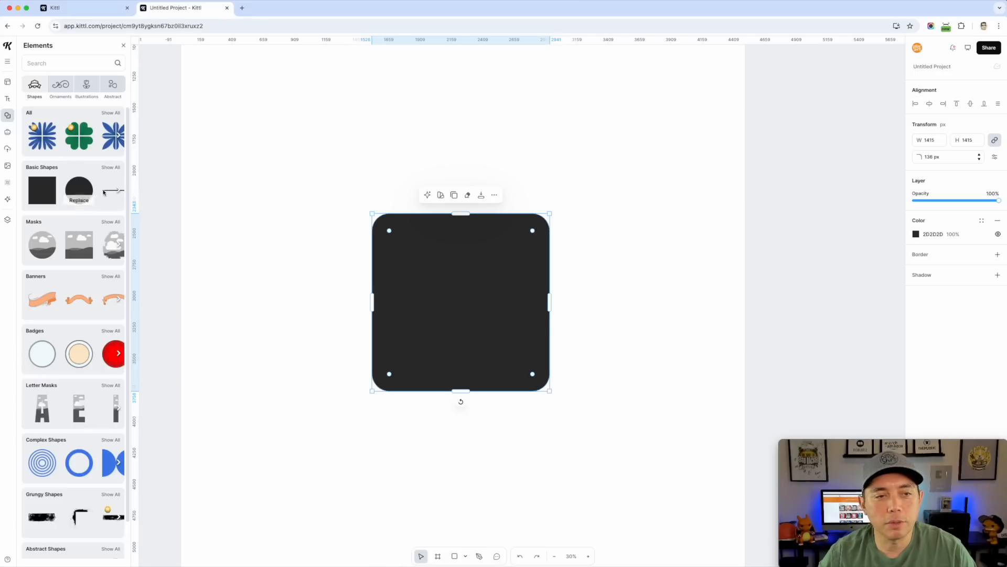
# Step: Move the rounded square to the artboard's upper left, insert a five-pointed star beside it and round its corners to about 71 px
pyautogui.click(111, 172)
pyautogui.moveTo(442, 306); pyautogui.dragTo(300, 156)
pyautogui.click(97, 191)
pyautogui.moveTo(457, 305); pyautogui.dragTo(512, 249)
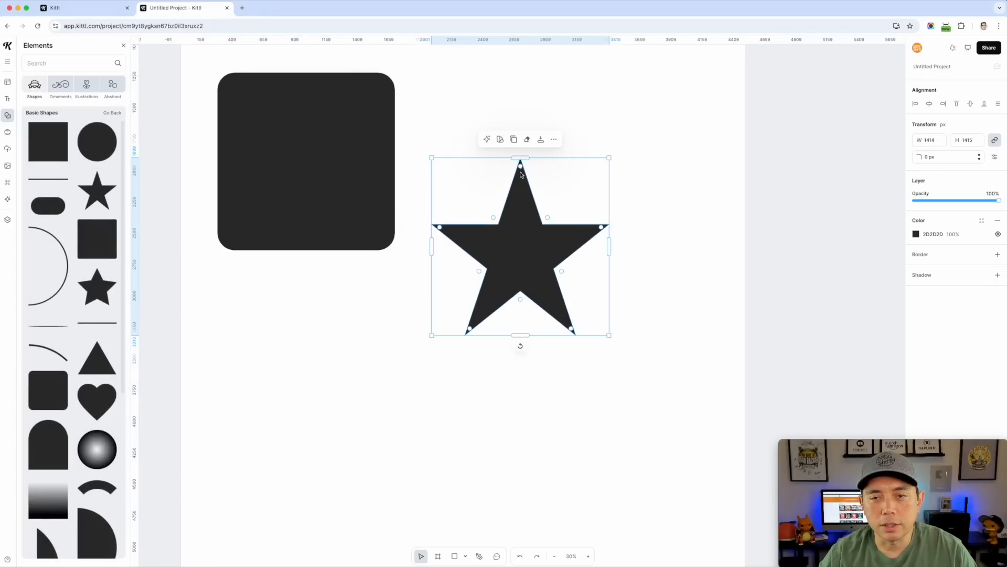
pyautogui.moveTo(520, 167); pyautogui.dragTo(520, 188)
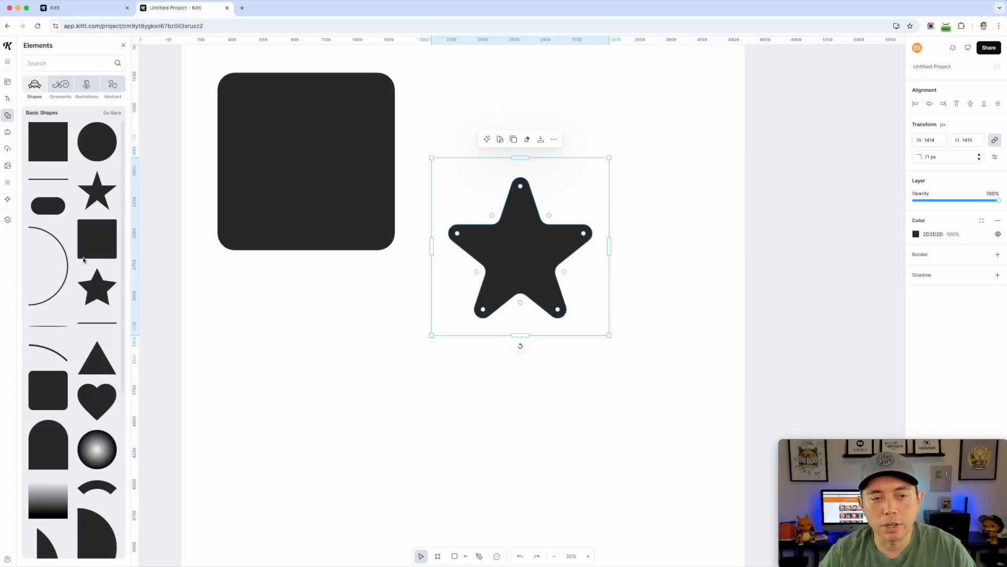
# Step: Insert a basic triangle below the square and star, and round its corners to about 139 px
pyautogui.click(97, 359)
pyautogui.moveTo(484, 346); pyautogui.dragTo(448, 425)
pyautogui.moveTo(425, 313); pyautogui.dragTo(425, 339)
# Step: Insert a diamond shape at the artboard's upper right and round its corners to about 103 px
pyautogui.scroll(-5, 77, 430)
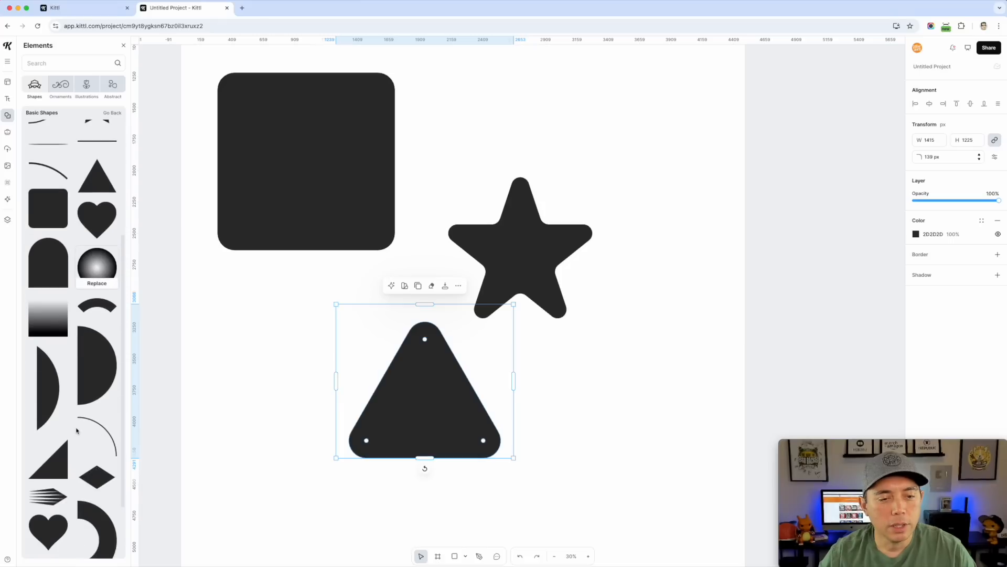
pyautogui.scroll(-3, 76, 430)
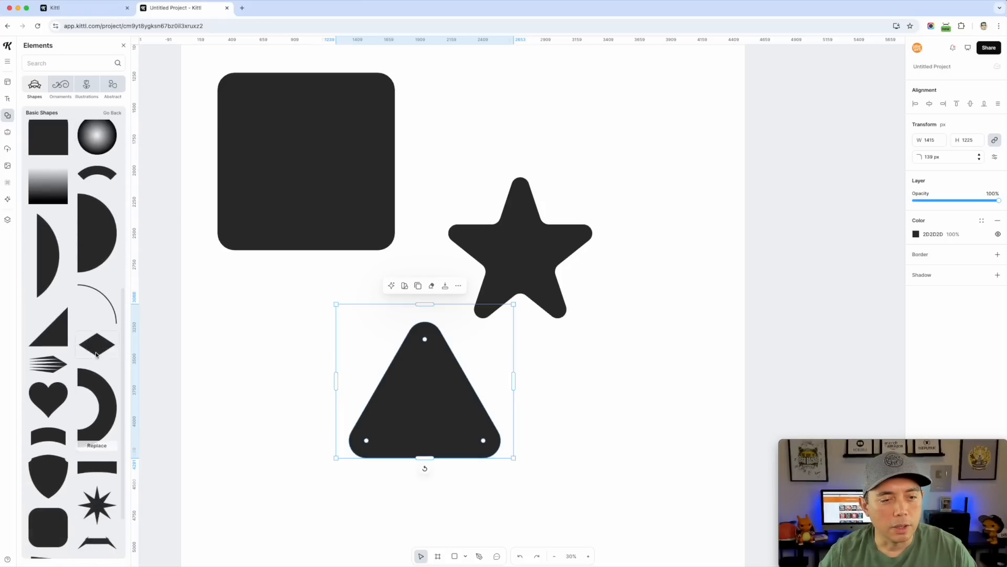
pyautogui.click(109, 343)
pyautogui.moveTo(472, 302); pyautogui.dragTo(633, 120)
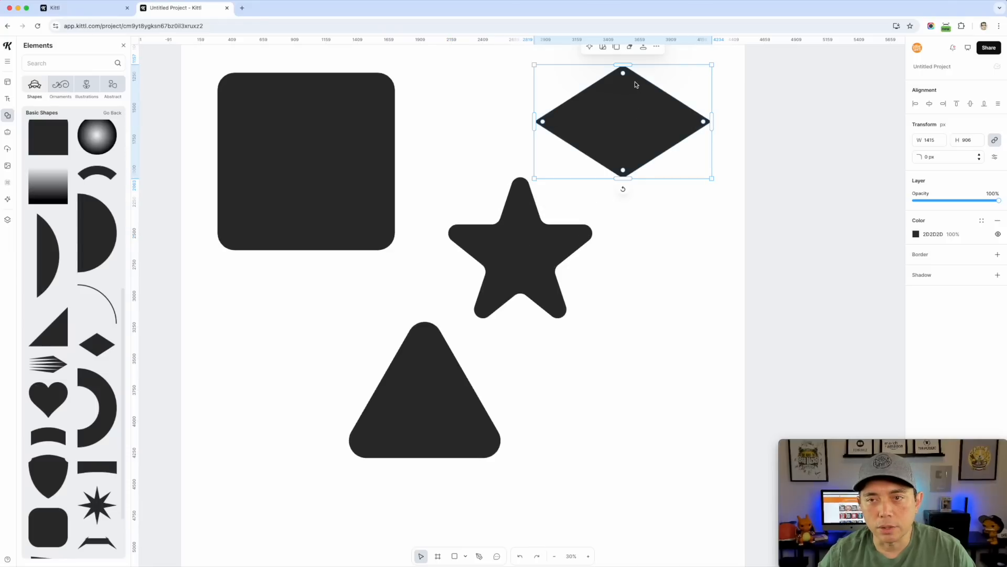
pyautogui.moveTo(623, 74)
pyautogui.mouseDown()
pyautogui.moveTo(622, 90)
pyautogui.moveTo(622, 64)
pyautogui.moveTo(624, 86)
pyautogui.mouseUp()
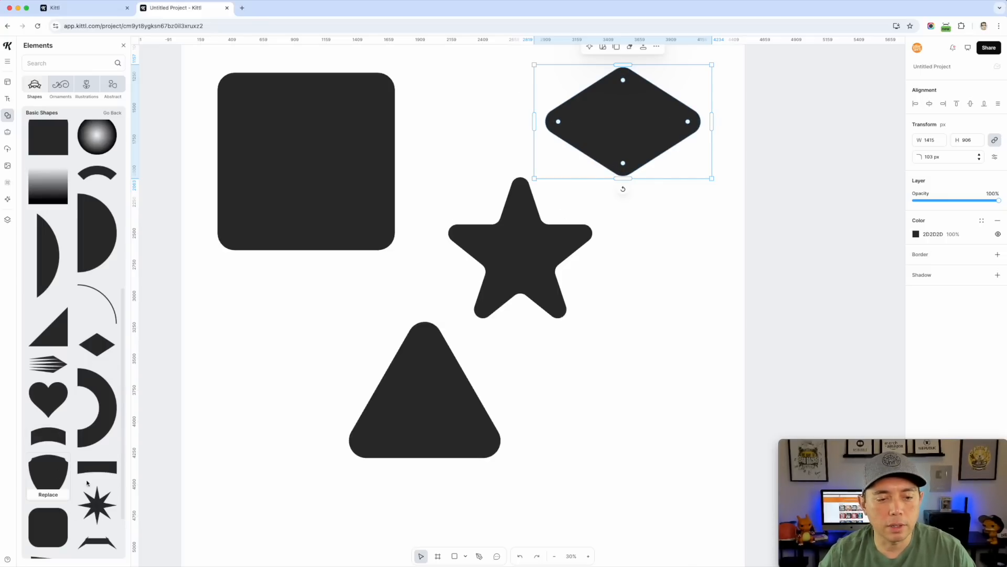
# Step: Insert an eight-pointed star at the artboard's lower right and partly round its points and inner corners
pyautogui.click(96, 505)
pyautogui.moveTo(486, 311); pyautogui.dragTo(643, 428)
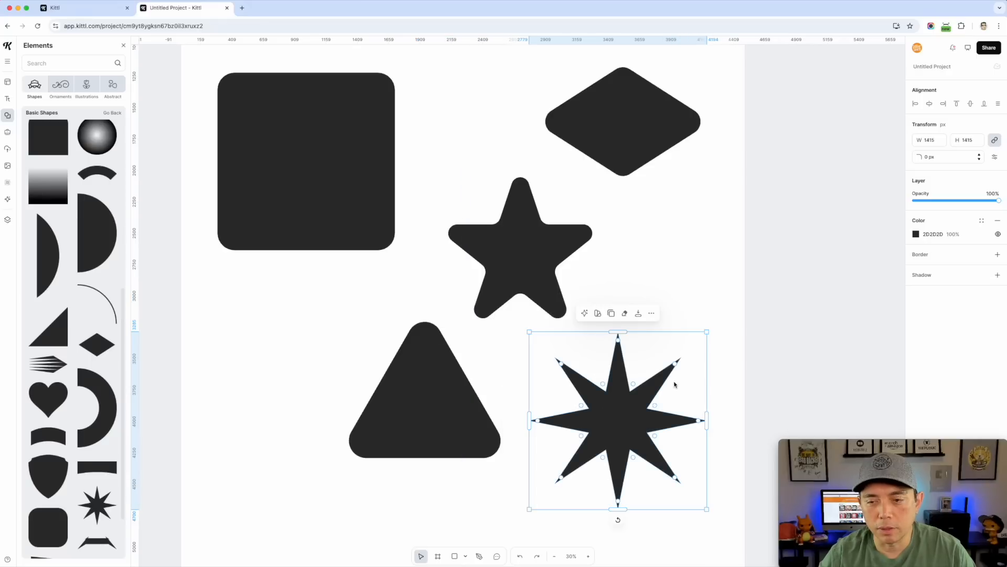
pyautogui.moveTo(675, 362)
pyautogui.mouseDown()
pyautogui.moveTo(647, 389)
pyautogui.moveTo(654, 382)
pyautogui.moveTo(633, 382)
pyautogui.mouseUp()
pyautogui.click(817, 351)
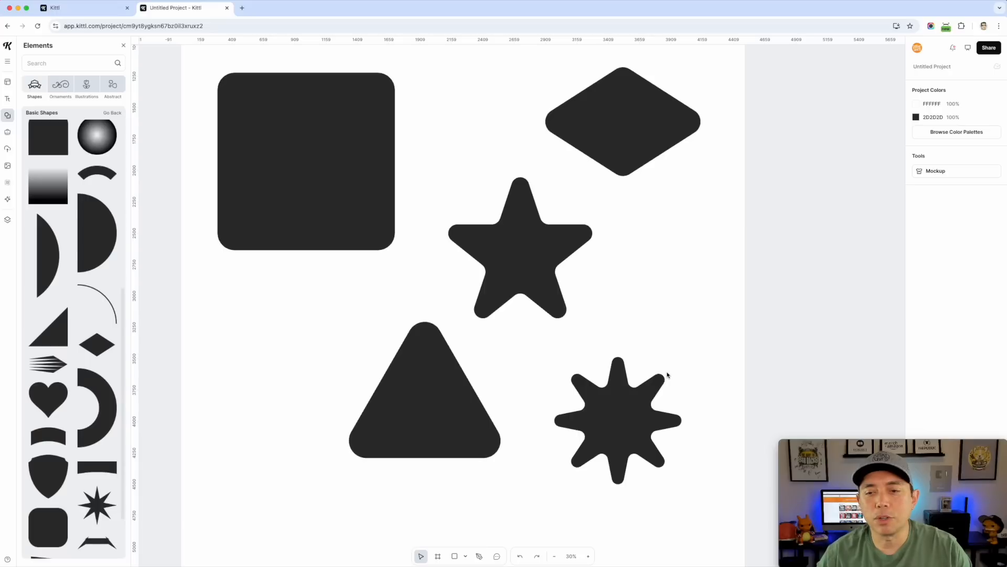
# Step: Increase the eight-pointed star's corner rounding to about 75 px for a scalloped, gear-like outline
pyautogui.click(642, 391)
pyautogui.moveTo(660, 380); pyautogui.dragTo(649, 396)
pyautogui.click(710, 342)
pyautogui.click(659, 387)
pyautogui.click(843, 362)
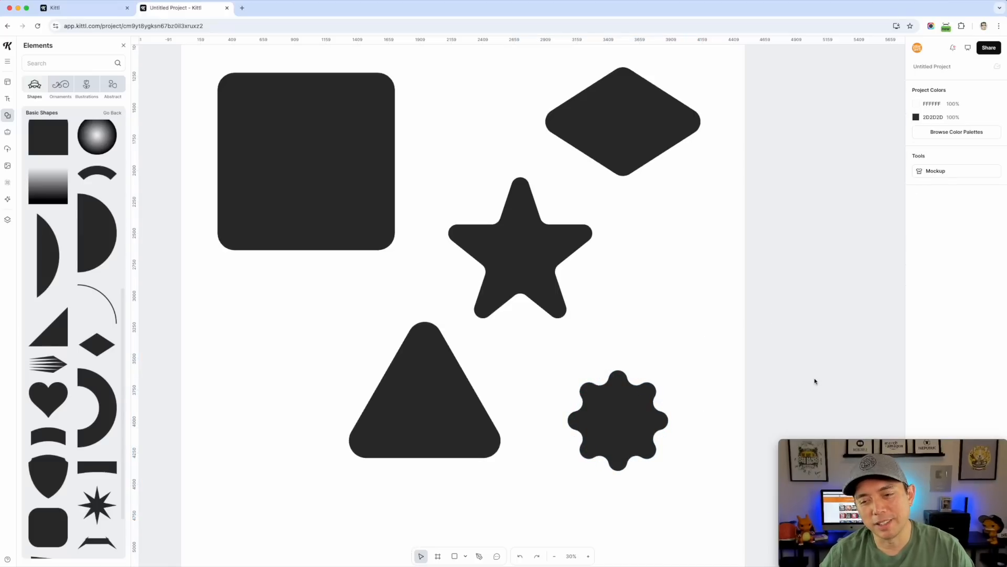
# Step: Move the scalloped star to the artboard's upper middle and delete all the other shapes around it
pyautogui.click(597, 410)
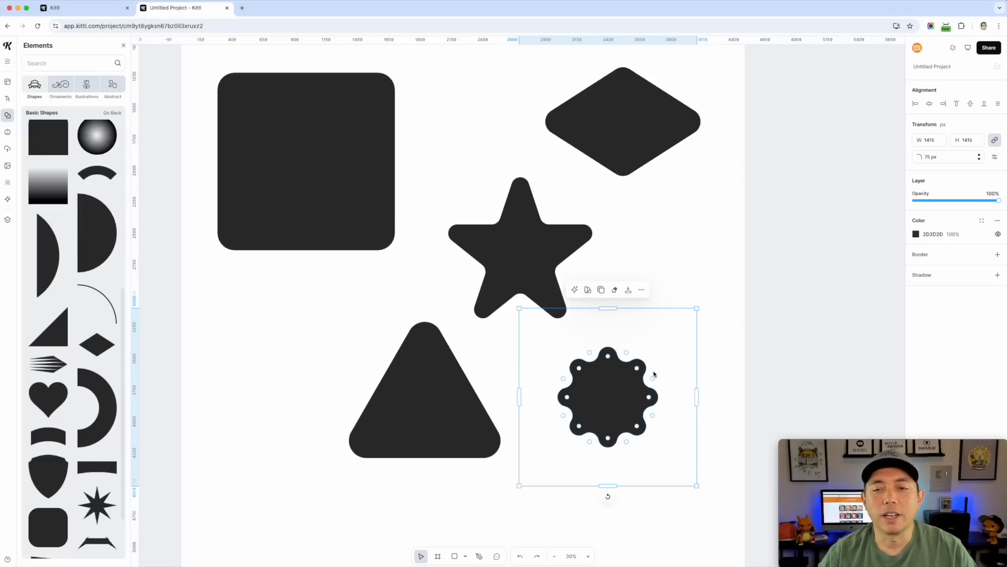
pyautogui.scroll(-1, 717, 409)
pyautogui.scroll(4, 698, 414)
pyautogui.scroll(-3, 697, 414)
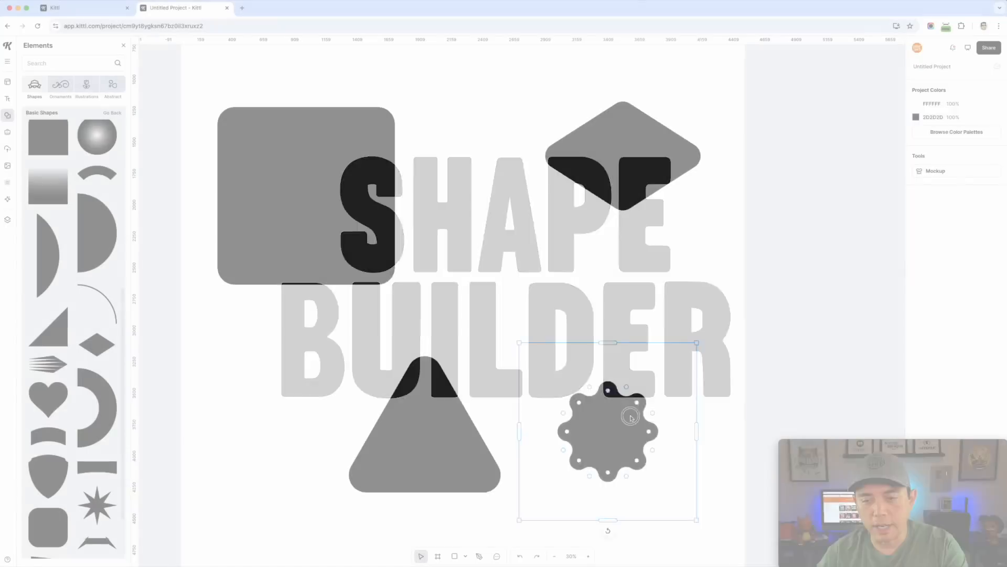
pyautogui.moveTo(623, 416); pyautogui.dragTo(523, 249)
pyautogui.click(348, 200)
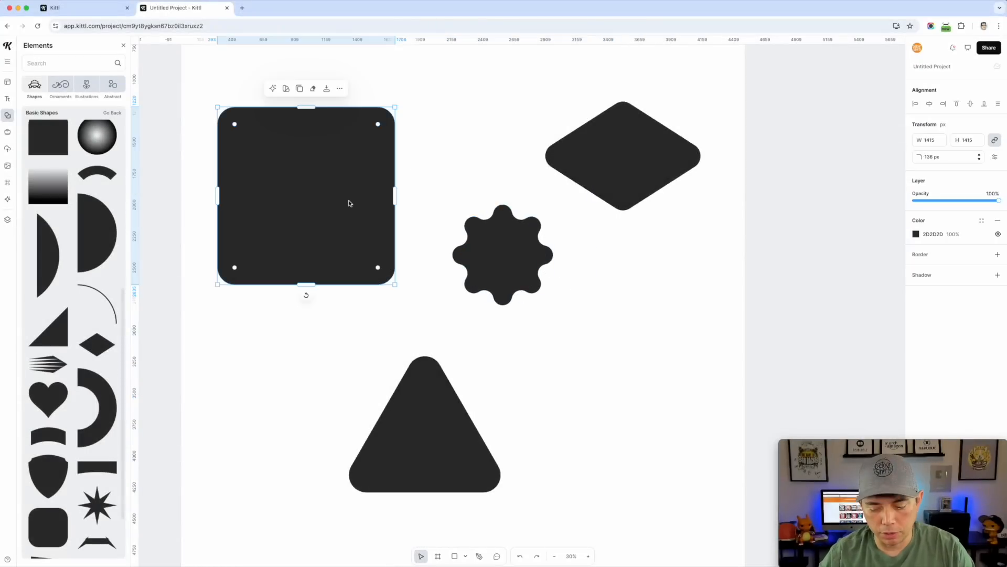
pyautogui.press('Delete')
pyautogui.moveTo(514, 247); pyautogui.dragTo(433, 201)
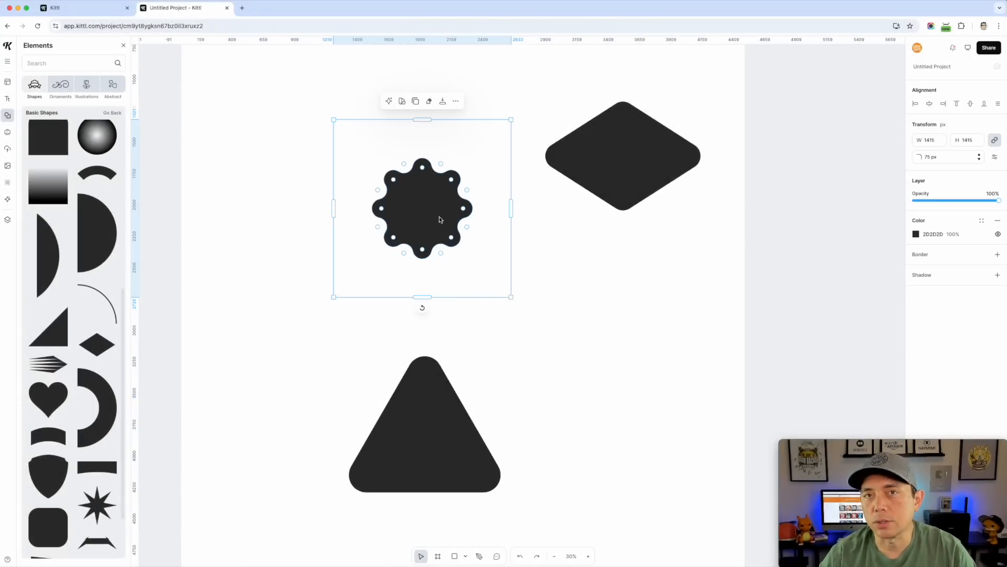
pyautogui.click(426, 399)
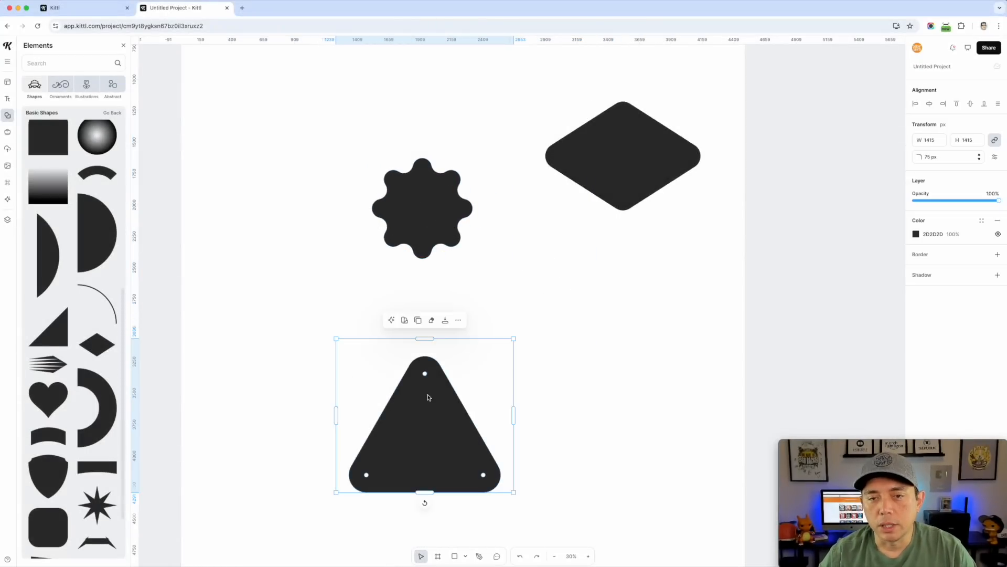
pyautogui.keyDown('shift'); pyautogui.click(591, 175); pyautogui.keyUp('shift')
pyautogui.press('Delete')
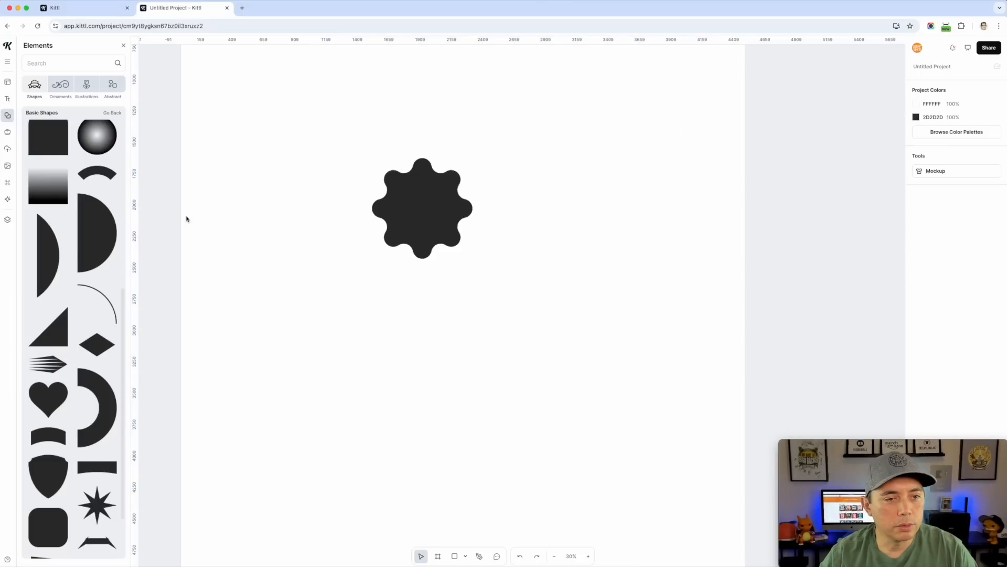
# Step: Insert a basic circle, shrink it to about 518 px and place it over the scalloped star
pyautogui.scroll(10, 88, 258)
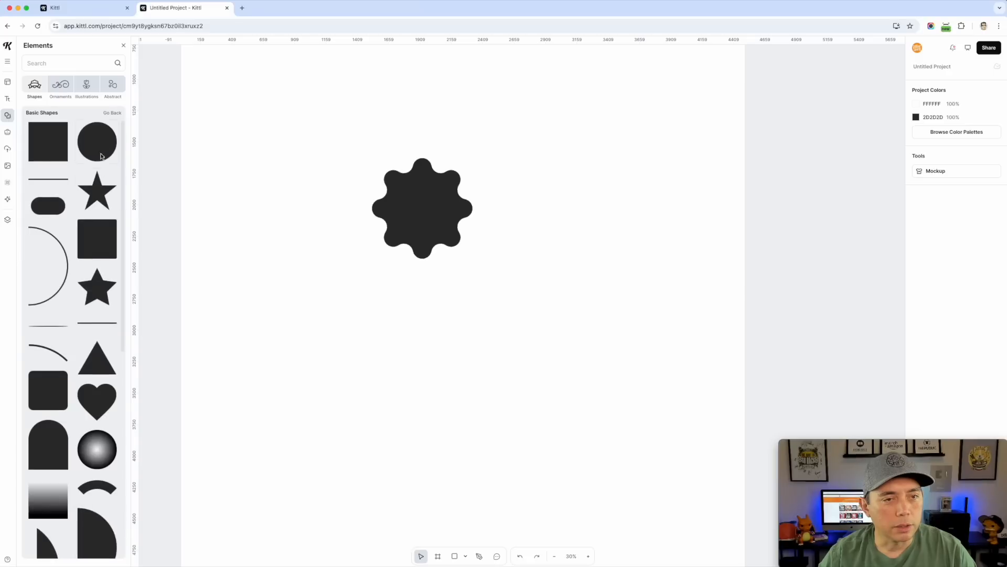
pyautogui.click(99, 143)
pyautogui.moveTo(549, 391); pyautogui.dragTo(438, 279)
pyautogui.moveTo(413, 239); pyautogui.dragTo(427, 198)
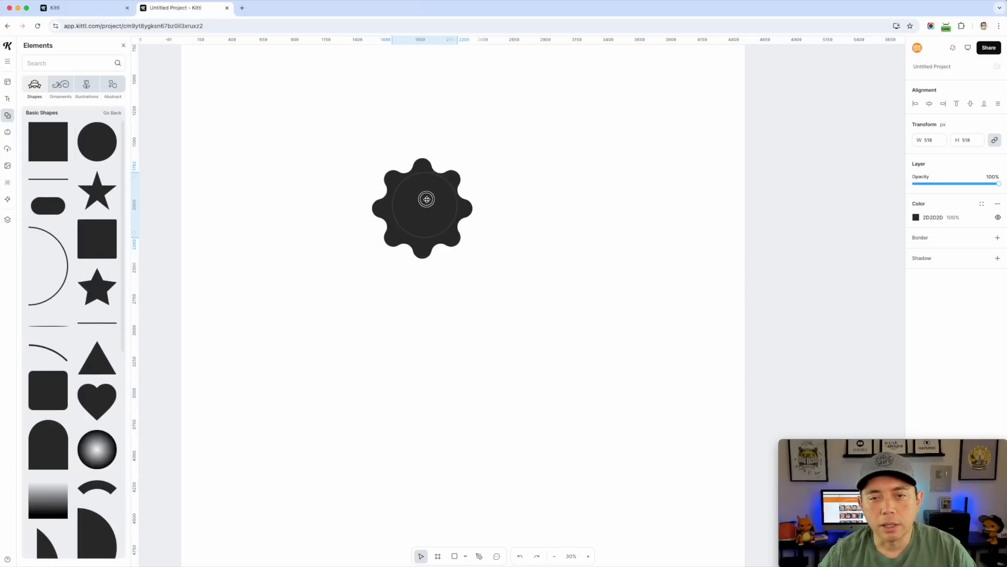
# Step: Recolor the circle white (FFFFFF), resize it to about 428 px and centre it on the scalloped star
pyautogui.click(916, 218)
pyautogui.moveTo(811, 242); pyautogui.dragTo(796, 237)
pyautogui.moveTo(457, 237); pyautogui.dragTo(446, 226)
pyautogui.moveTo(422, 203); pyautogui.dragTo(426, 211)
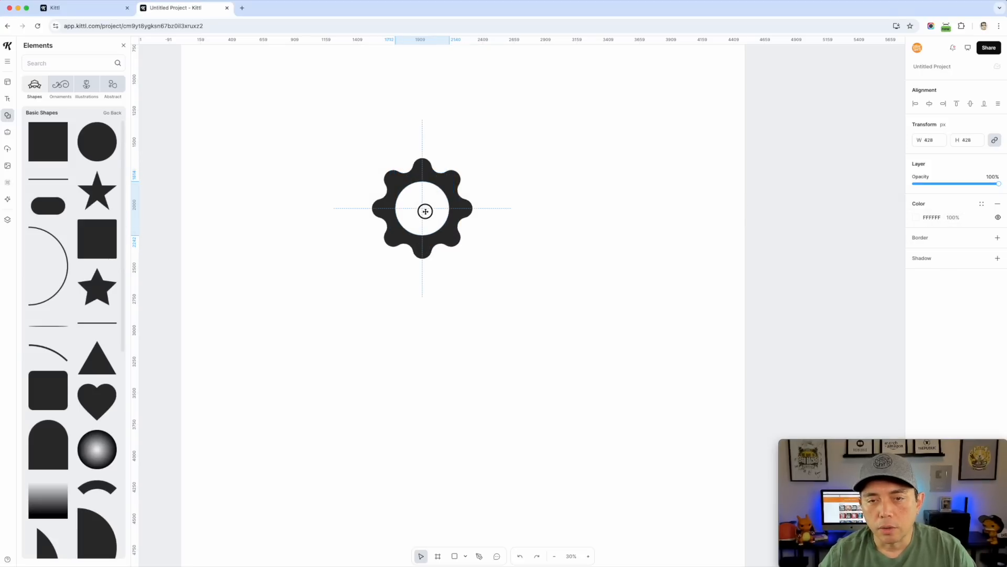
pyautogui.click(592, 268)
# Step: Select the Merch by Amazon T-Shirt artboard and change its background color to red F42C2C
pyautogui.scroll(-3, 591, 271)
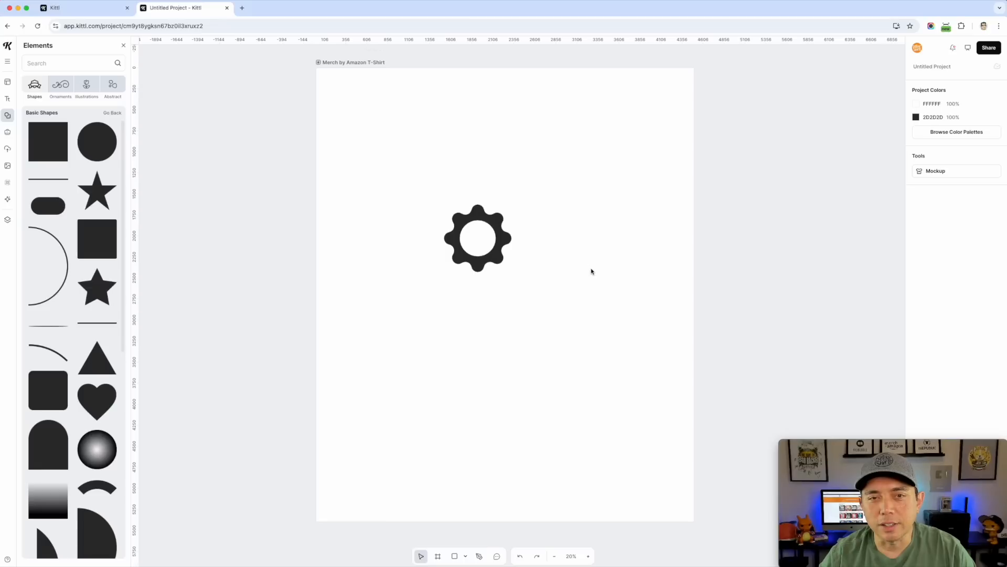
pyautogui.click(354, 85)
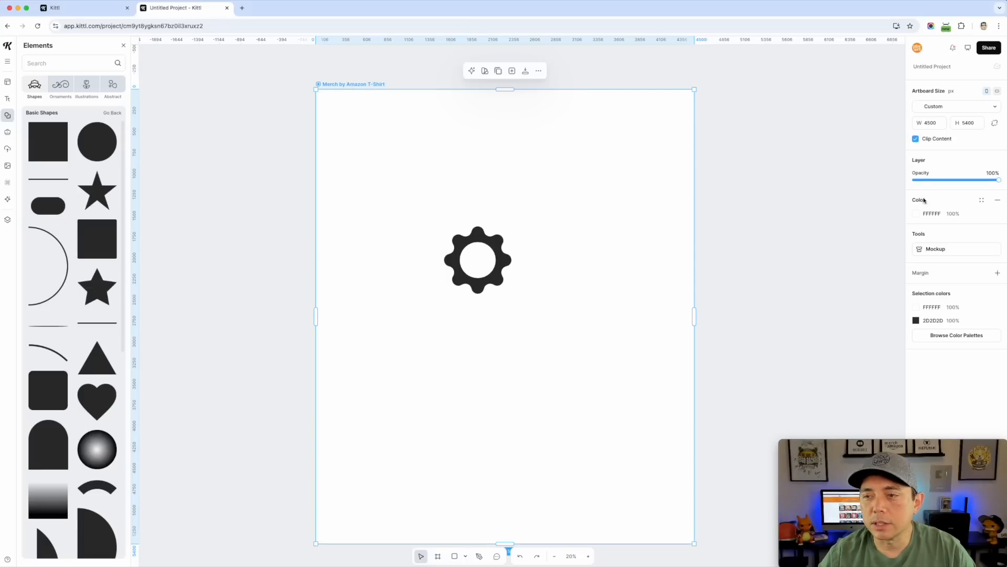
pyautogui.click(916, 213)
pyautogui.click(884, 236)
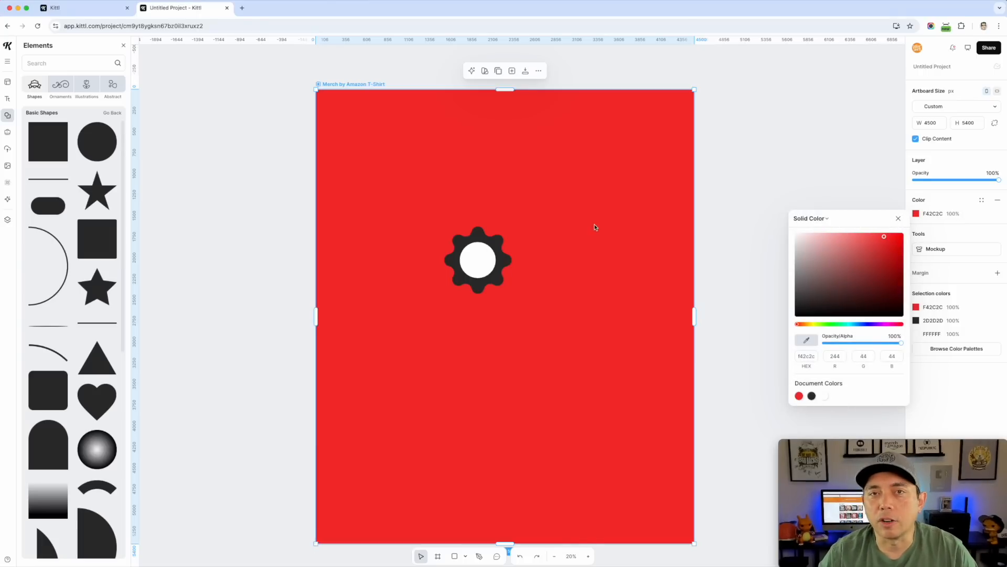
# Step: Try uniting the scalloped star and the centred white circle with the shape builder, and undo the merge
pyautogui.click(497, 245)
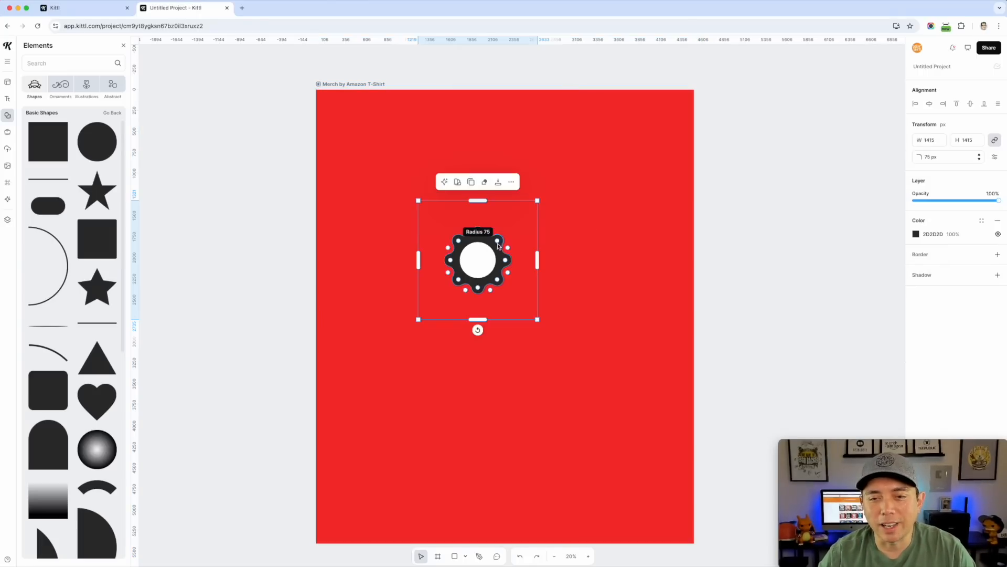
pyautogui.keyDown('shift'); pyautogui.click(475, 252); pyautogui.keyUp('shift')
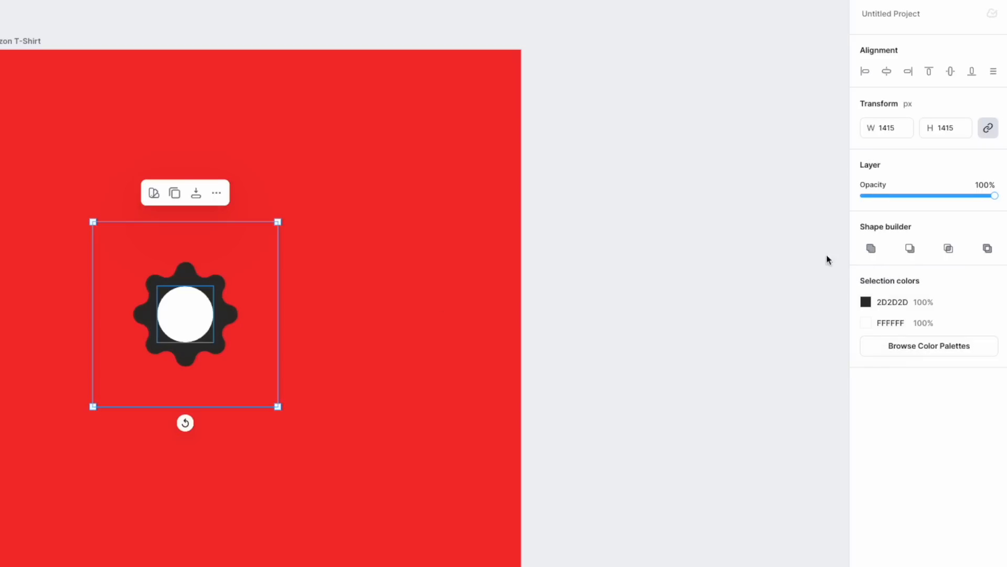
pyautogui.click(870, 248)
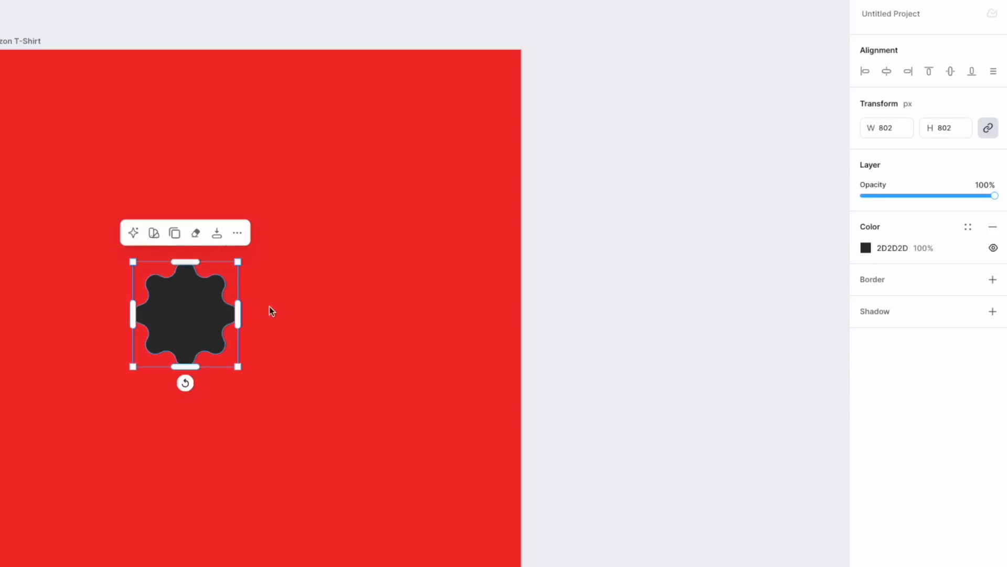
pyautogui.hotkey('ctrl', 'z')
pyautogui.click(455, 294)
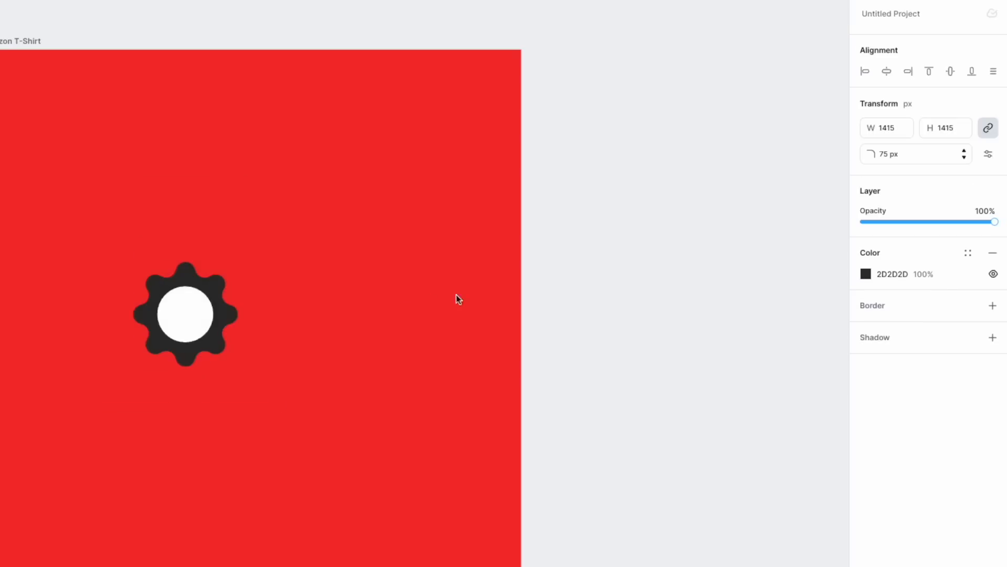
# Step: Try uniting the scalloped star with the white circle shifted over its upper-right edge, and undo the merge and the shift
pyautogui.moveTo(206, 311); pyautogui.dragTo(245, 270)
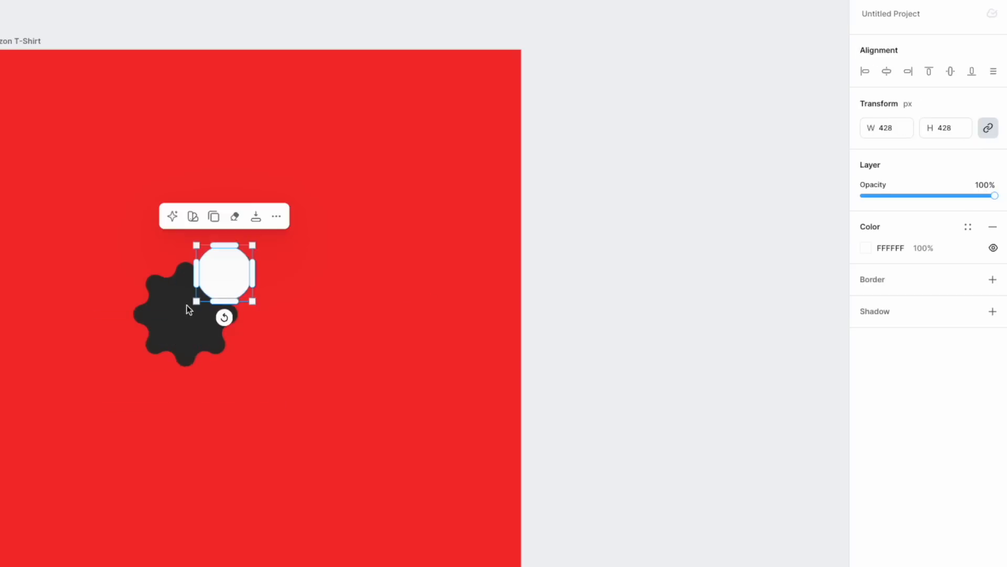
pyautogui.keyDown('shift'); pyautogui.click(193, 313); pyautogui.keyUp('shift')
pyautogui.click(870, 249)
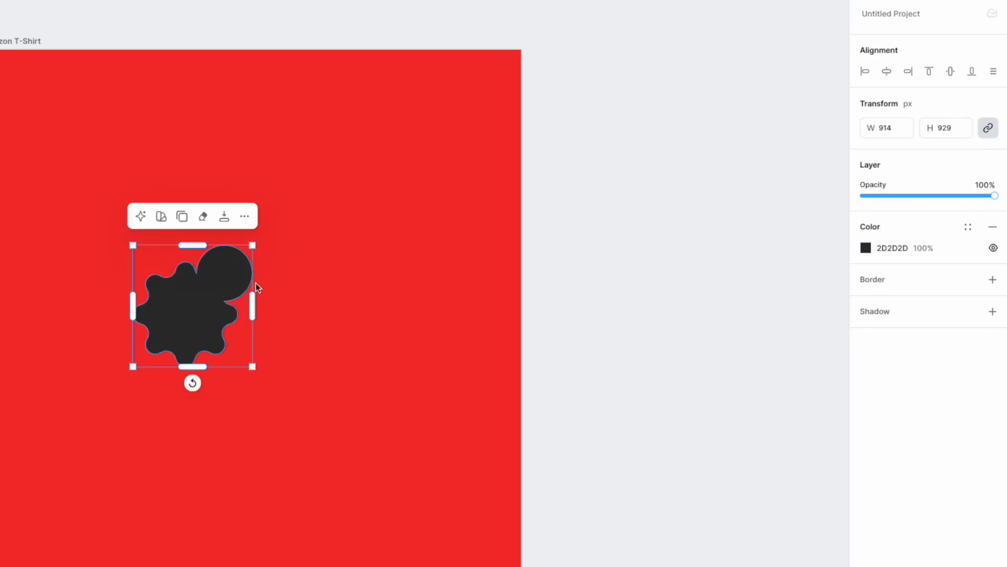
pyautogui.hotkey('ctrl', 'z')
pyautogui.hotkey('ctrl', 'z')
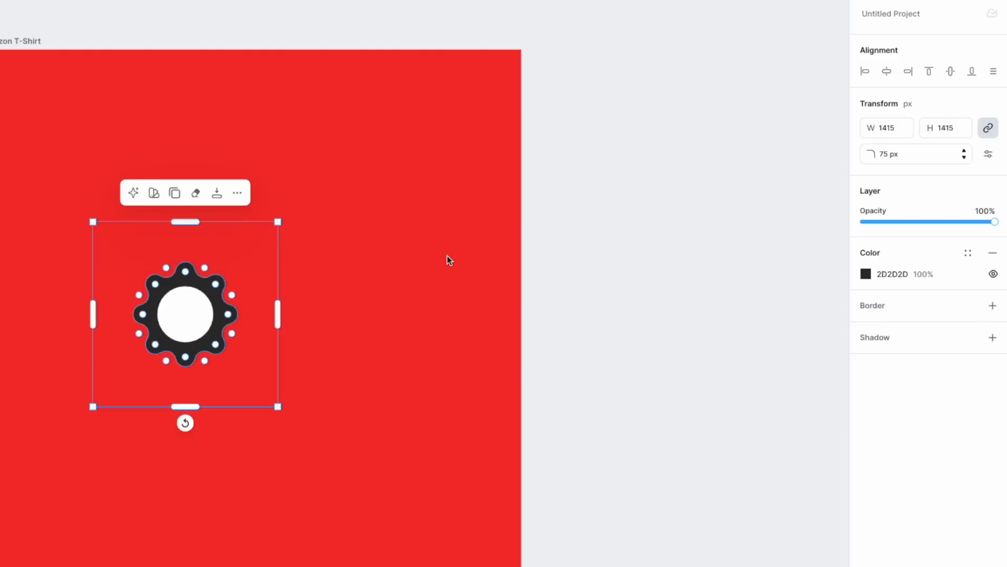
# Step: Try subtracting the centred white circle from the scalloped star to cut a gear hole, and undo the subtraction
pyautogui.moveTo(582, 215); pyautogui.dragTo(27, 422)
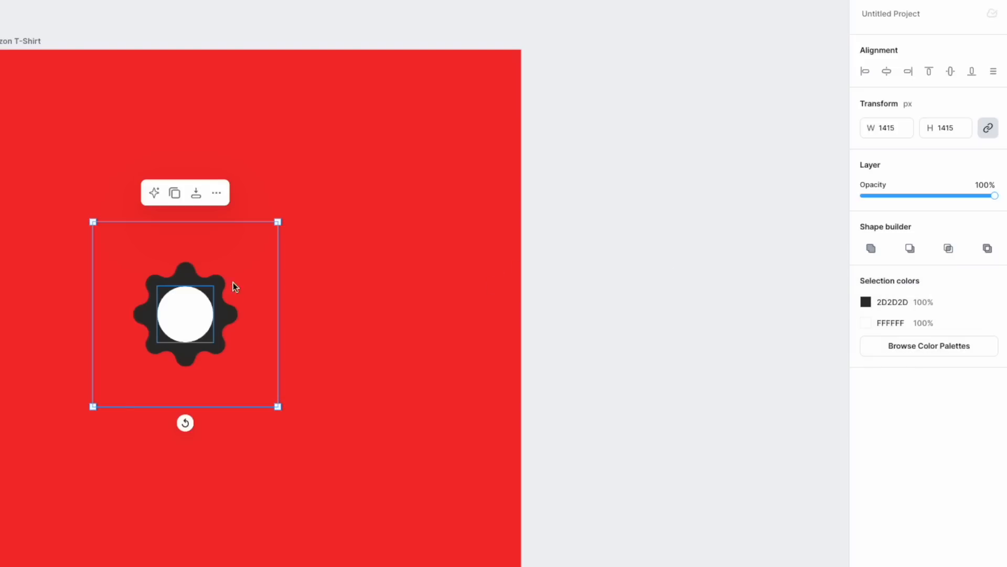
pyautogui.click(910, 248)
pyautogui.moveTo(215, 291); pyautogui.dragTo(219, 329)
pyautogui.hotkey('ctrl', 'z')
pyautogui.hotkey('ctrl', 'z')
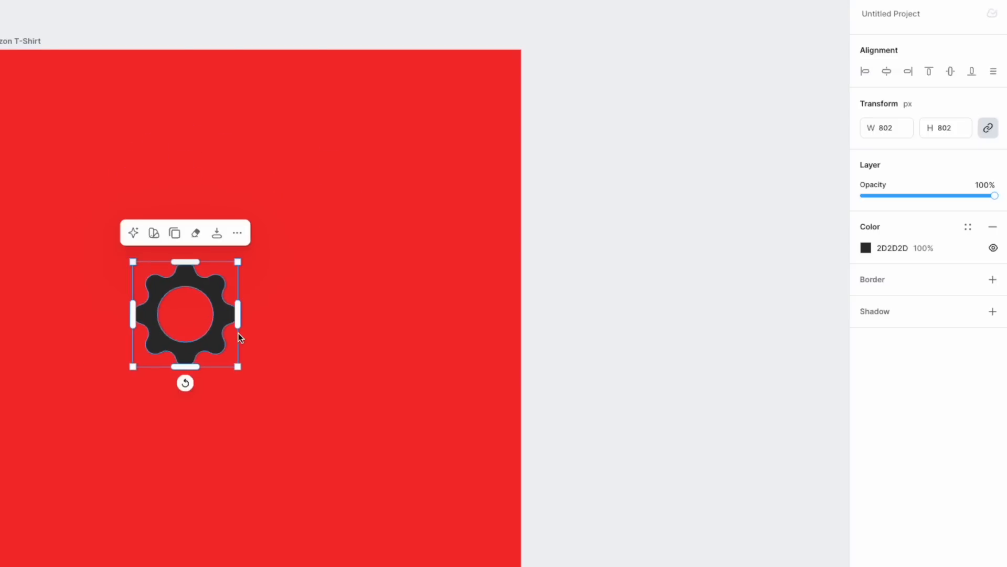
pyautogui.click(575, 277)
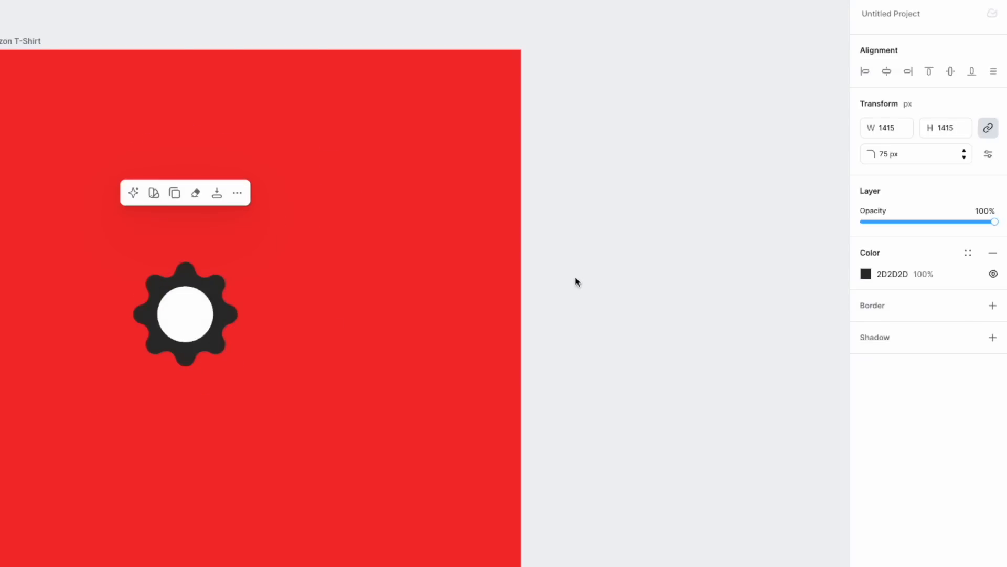
pyautogui.click(194, 279)
pyautogui.click(170, 317)
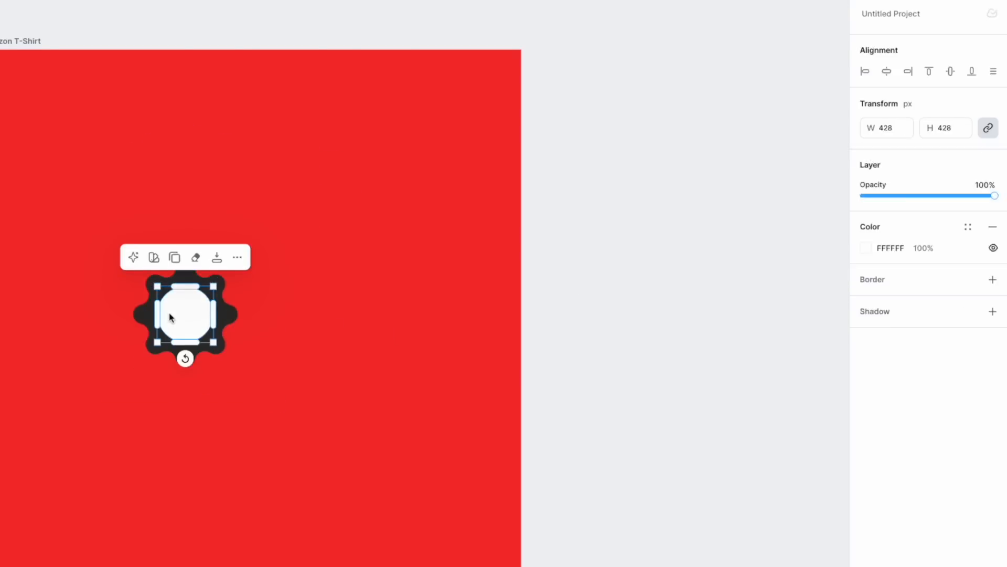
pyautogui.keyDown('shift'); pyautogui.click(233, 316); pyautogui.keyUp('shift')
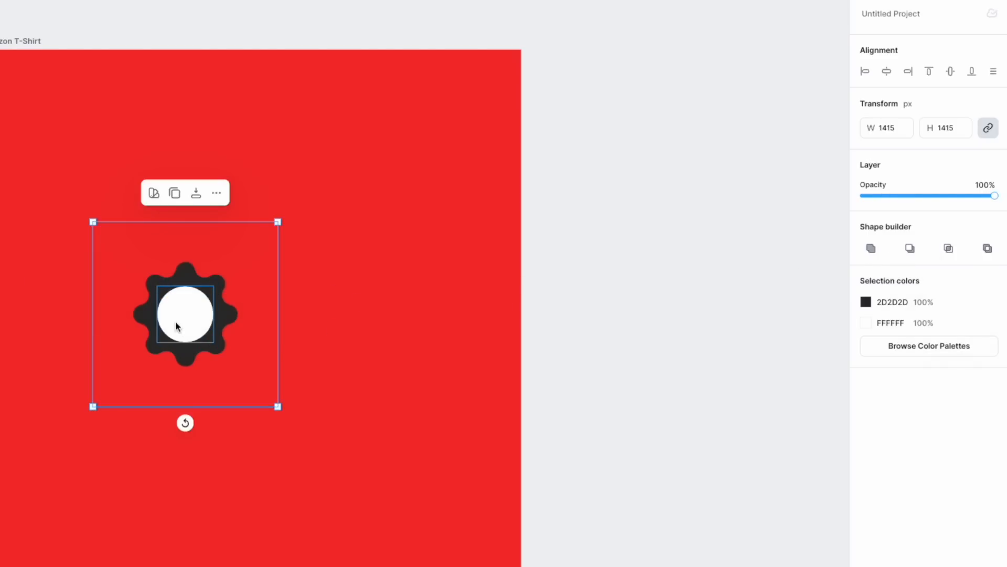
pyautogui.click(528, 294)
# Step: Shift the white circle over the scalloped star's upper-right edge and intersect the two shapes, keeping only their overlap
pyautogui.click(209, 319)
pyautogui.moveTo(184, 319); pyautogui.dragTo(211, 290)
pyautogui.keyDown('shift'); pyautogui.click(199, 332); pyautogui.keyUp('shift')
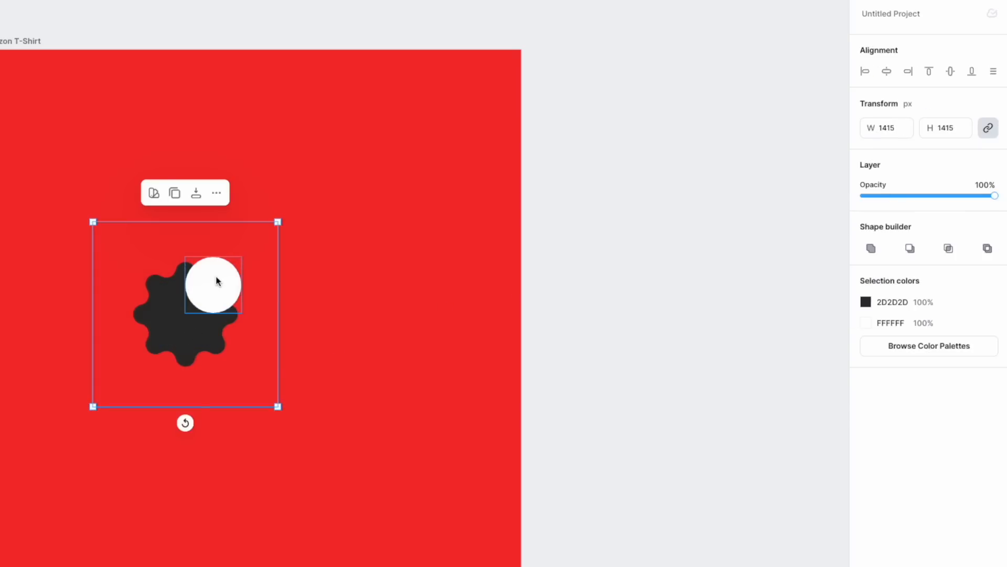
pyautogui.click(949, 248)
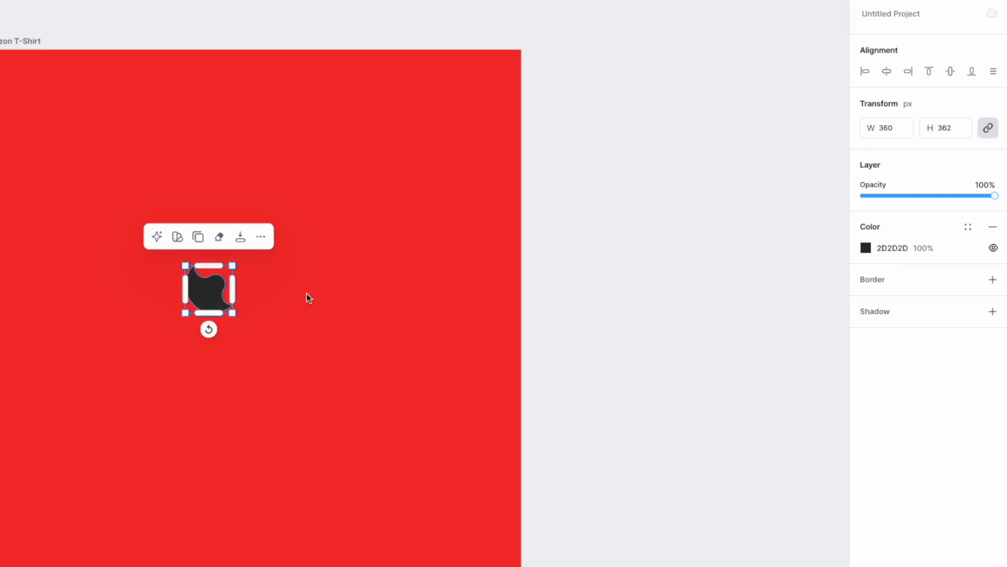
# Step: Undo the intersection to restore the full scalloped star and the white circle over its upper-right edge
pyautogui.click(827, 327)
pyautogui.hotkey('ctrl', 'z')
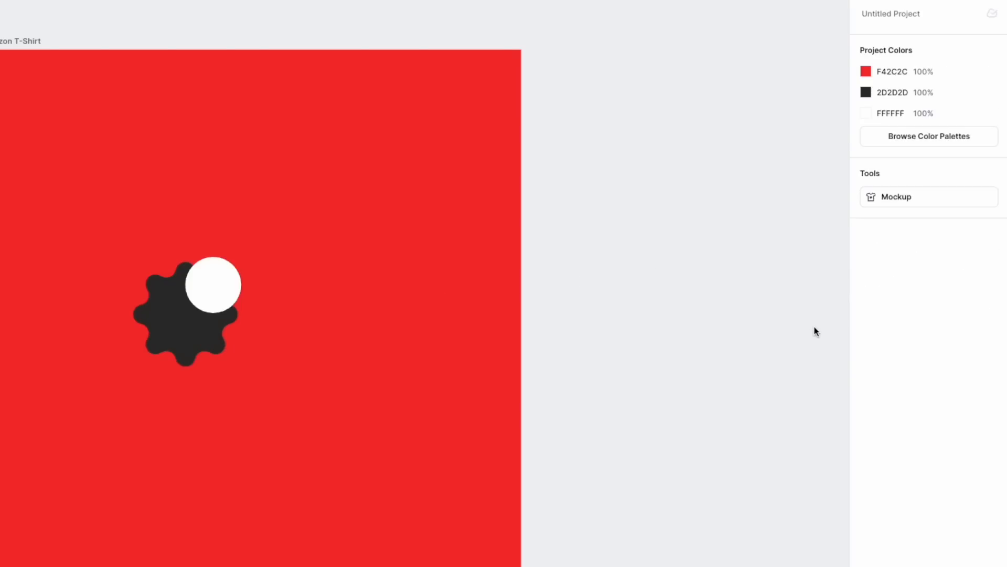
pyautogui.click(214, 304)
pyautogui.keyDown('shift'); pyautogui.click(165, 329); pyautogui.keyUp('shift')
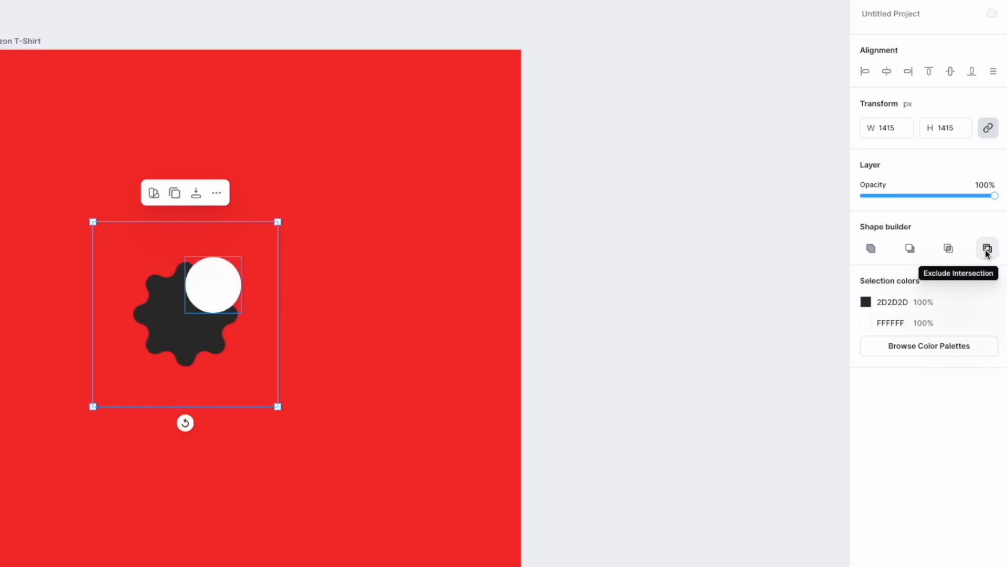
pyautogui.click(568, 324)
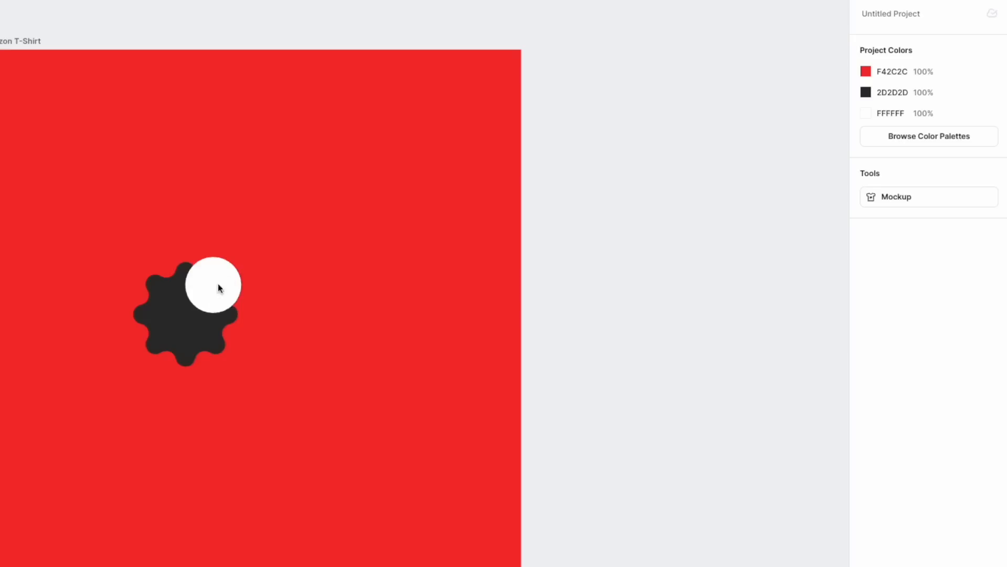
# Step: Try excluding the intersection of the scalloped star and the offset white circle with the shape builder
pyautogui.click(206, 292)
pyautogui.keyDown('shift'); pyautogui.click(169, 336); pyautogui.keyUp('shift')
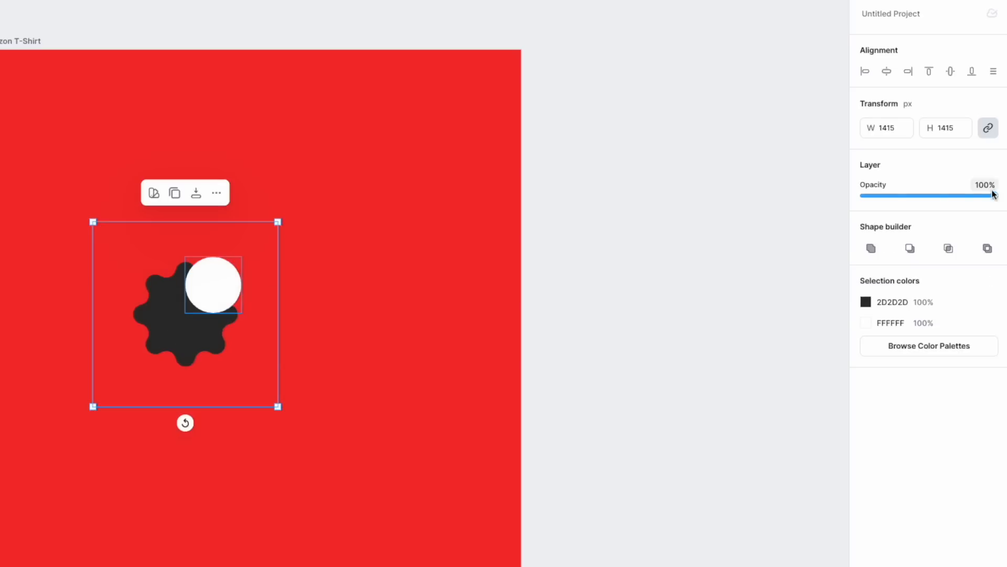
pyautogui.click(987, 249)
pyautogui.click(716, 243)
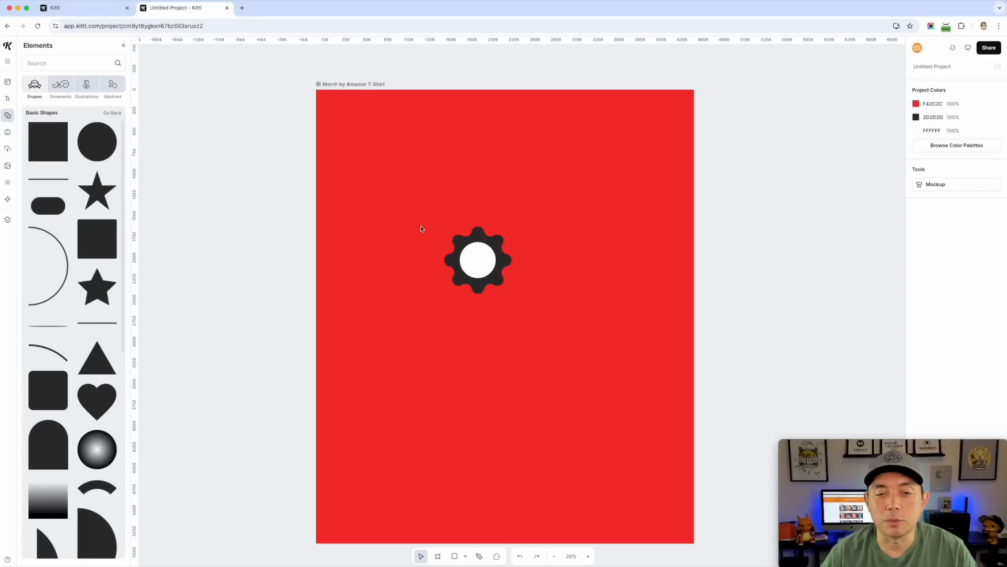
# Step: Subtract the centred white circle from the scalloped star and move the resulting gear off the artboard
pyautogui.moveTo(287, 202); pyautogui.dragTo(570, 330)
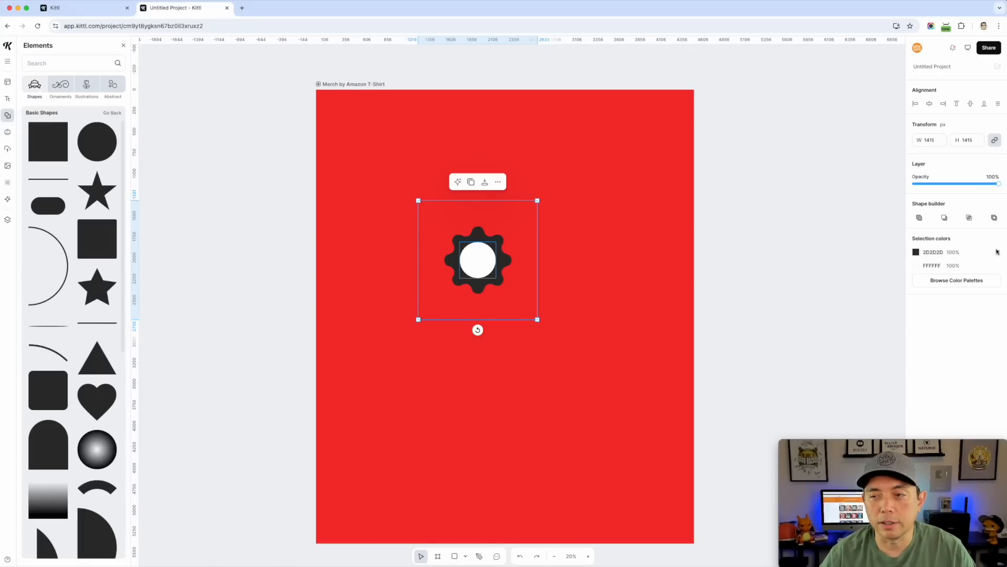
pyautogui.click(944, 217)
pyautogui.click(524, 256)
pyautogui.moveTo(498, 249); pyautogui.dragTo(545, 148)
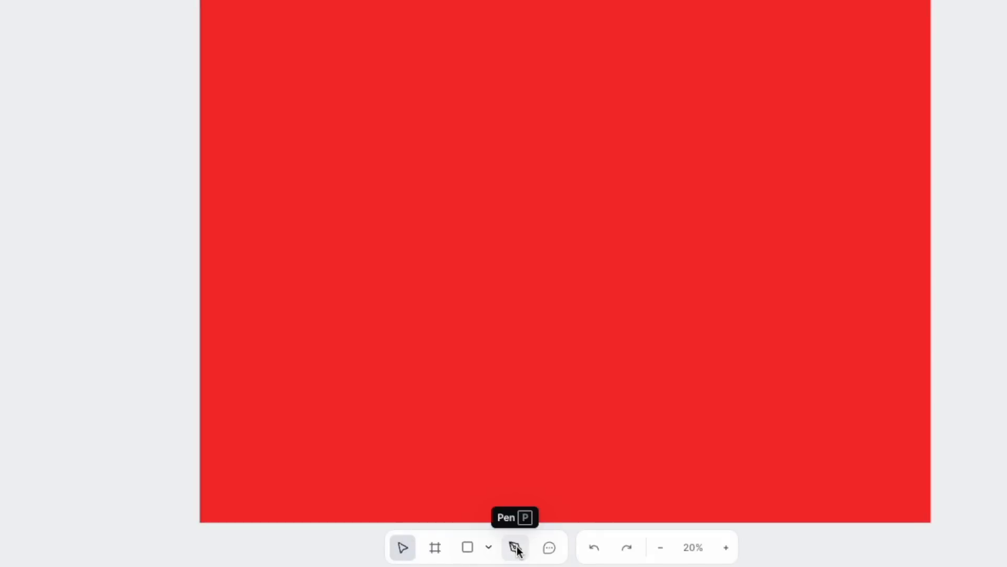
# Step: Draw a closed, curved freeform outline about 3113 by 1710 px across the artboard's middle with the Pen tool
pyautogui.click(515, 547)
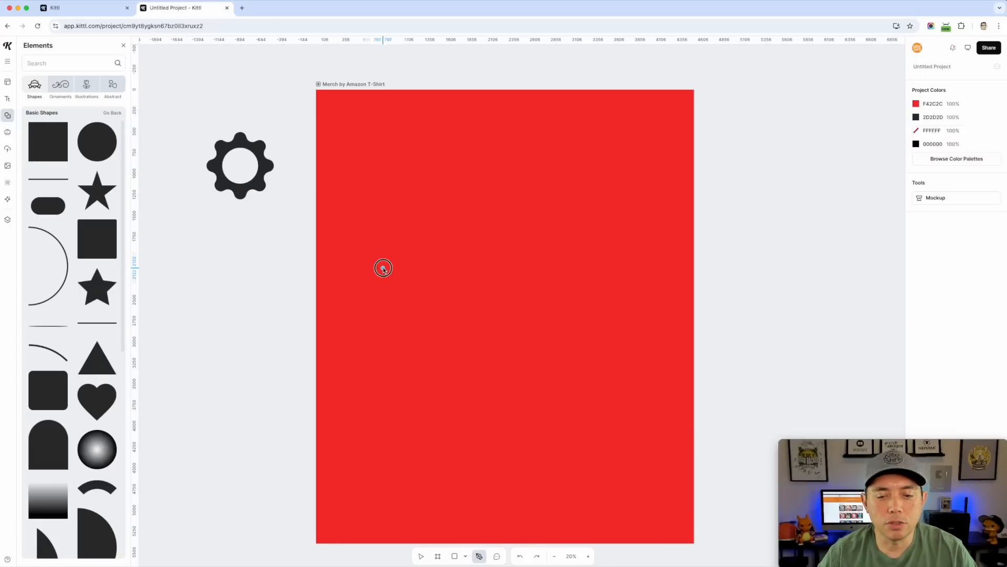
pyautogui.moveTo(362, 273); pyautogui.dragTo(456, 285)
pyautogui.moveTo(514, 312); pyautogui.dragTo(596, 243)
pyautogui.moveTo(614, 329); pyautogui.dragTo(604, 365)
pyautogui.moveTo(504, 376); pyautogui.dragTo(461, 361)
pyautogui.moveTo(399, 328); pyautogui.dragTo(368, 322)
pyautogui.moveTo(363, 274); pyautogui.dragTo(383, 260)
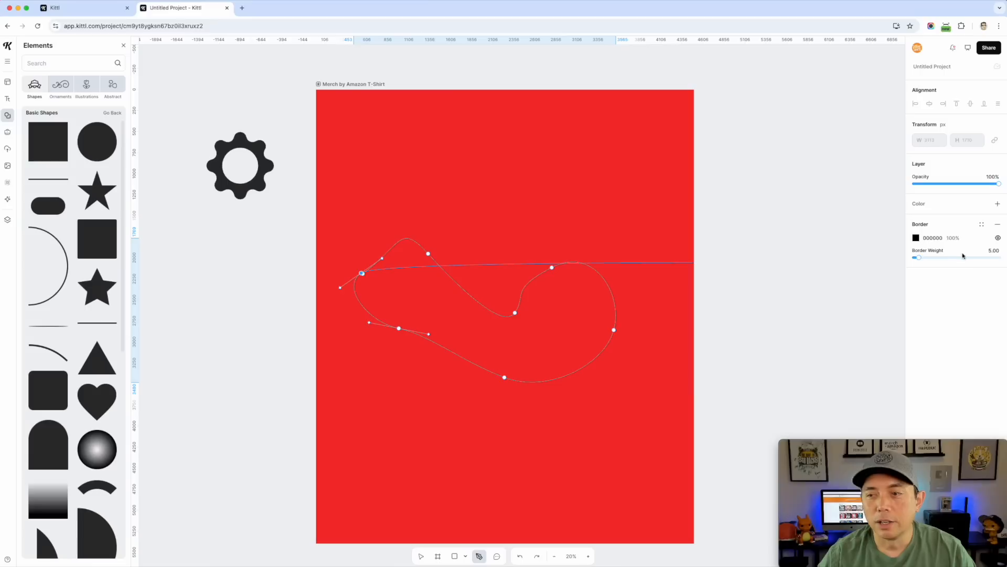
# Step: Try filling the curved path with black, undo the fill and the stray extra anchor point, and finish the path
pyautogui.click(917, 204)
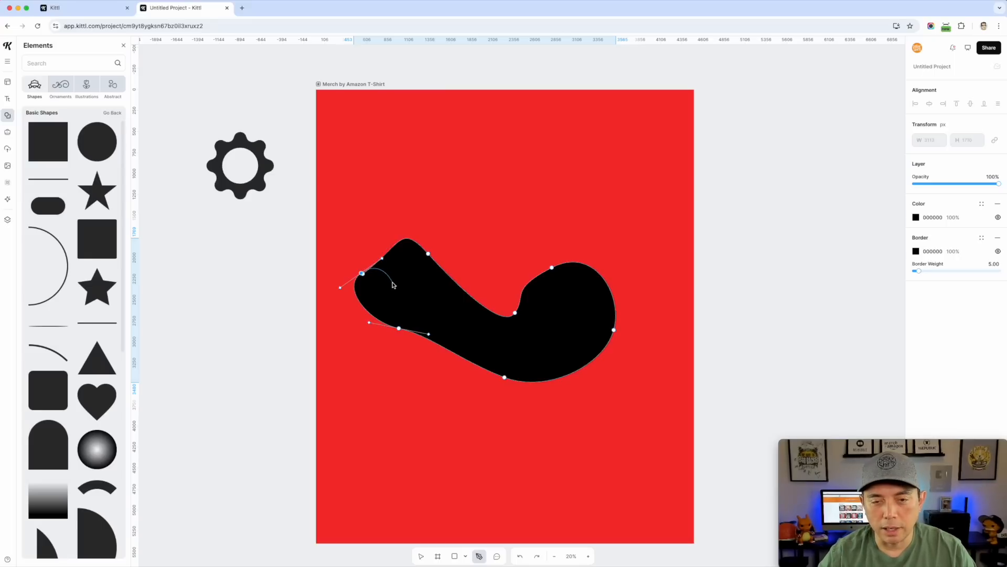
pyautogui.click(349, 226)
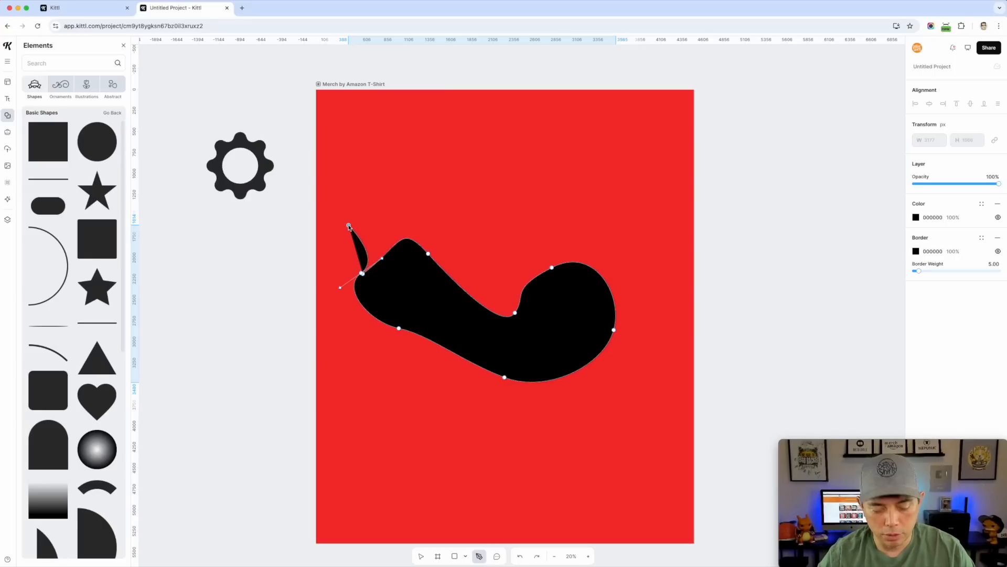
pyautogui.press('super+z')
pyautogui.press('super+z')
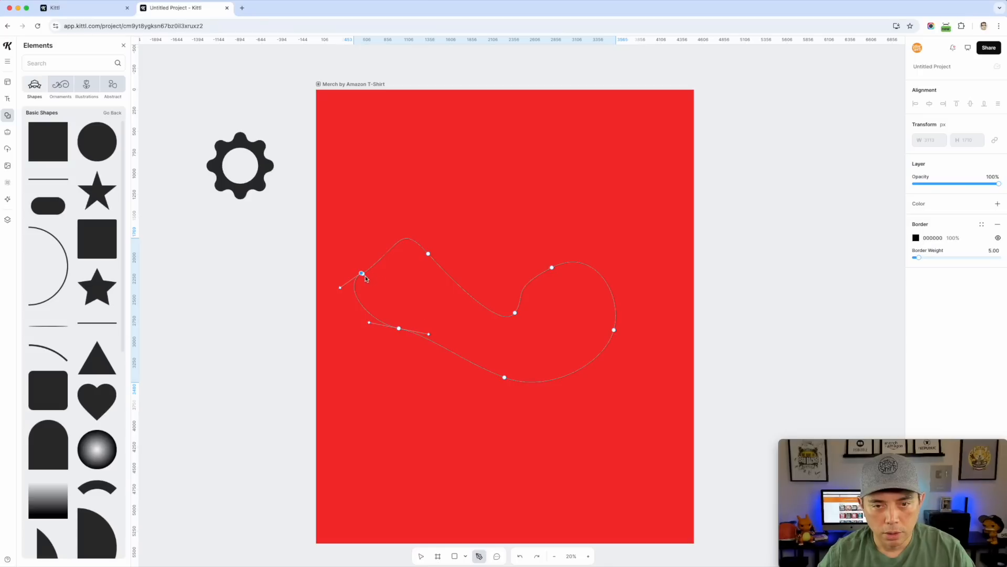
pyautogui.press('Escape')
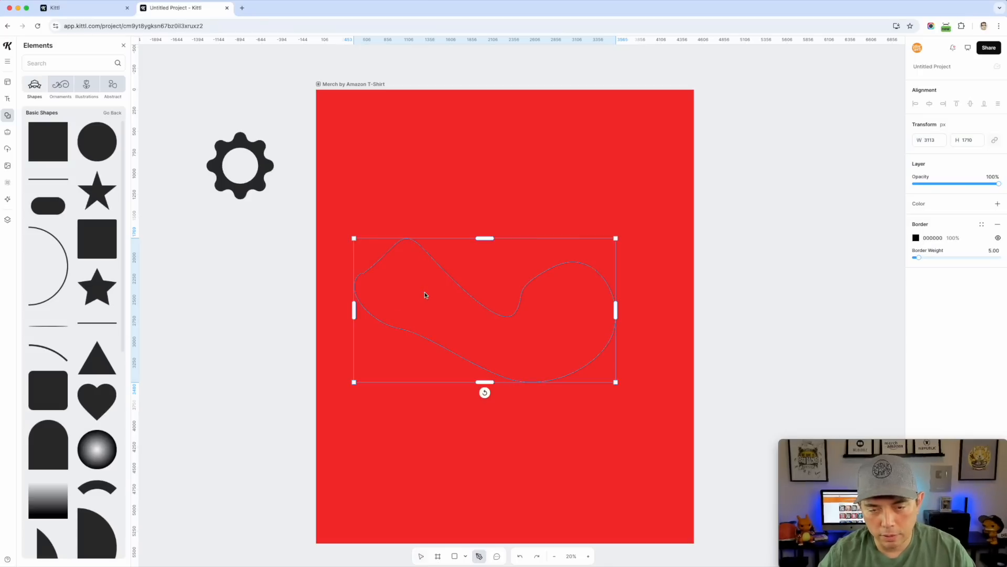
# Step: Fill the curved shape with black and raise the anchor point in its upper dip to form a small peak
pyautogui.moveTo(493, 310); pyautogui.dragTo(516, 258)
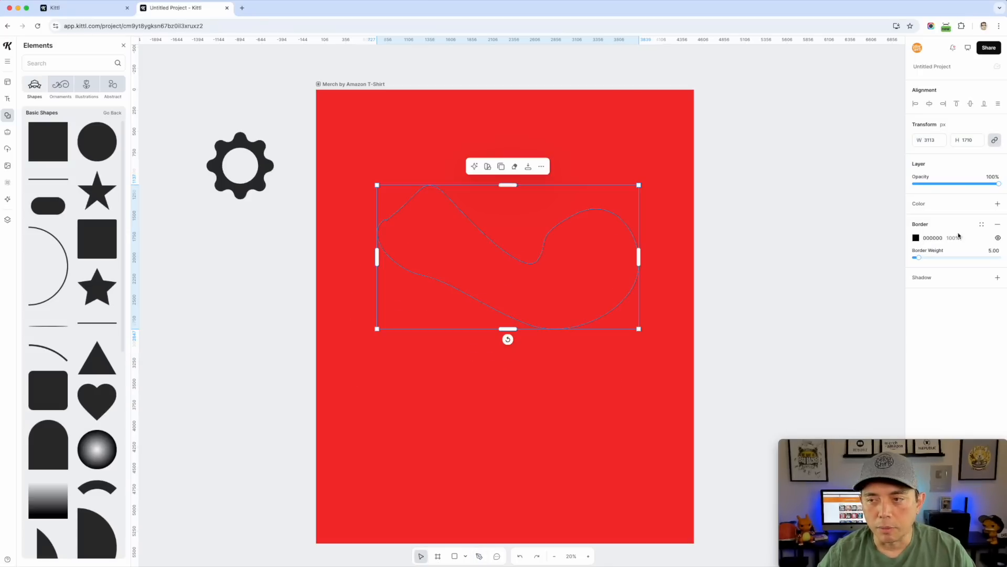
pyautogui.click(923, 204)
pyautogui.moveTo(591, 281); pyautogui.dragTo(514, 203)
pyautogui.doubleClick(510, 270)
pyautogui.moveTo(619, 238); pyautogui.dragTo(607, 262)
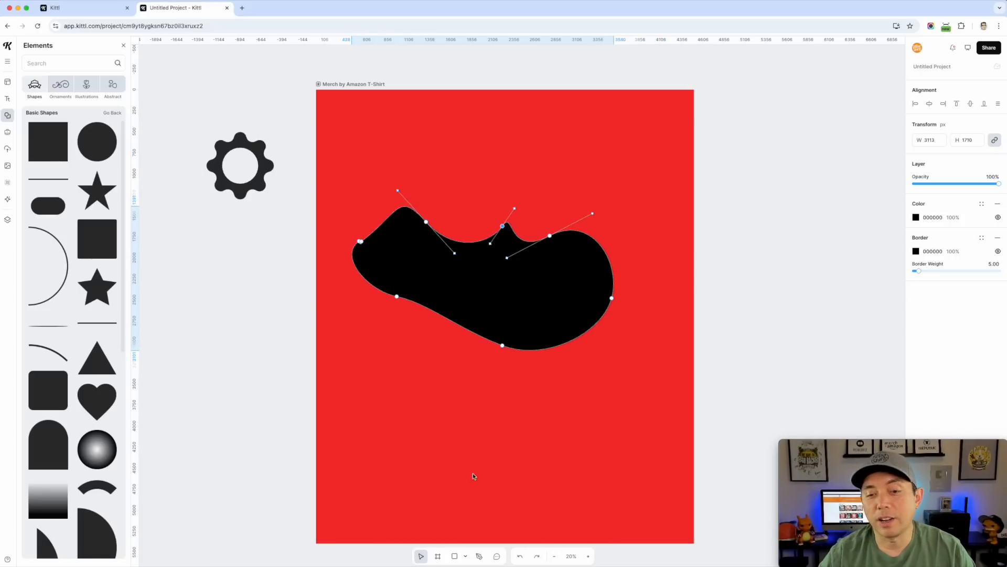
pyautogui.click(297, 195)
# Step: Duplicate the black freeform shape and place the copy so it overlaps the original's upper-right part
pyautogui.click(507, 307)
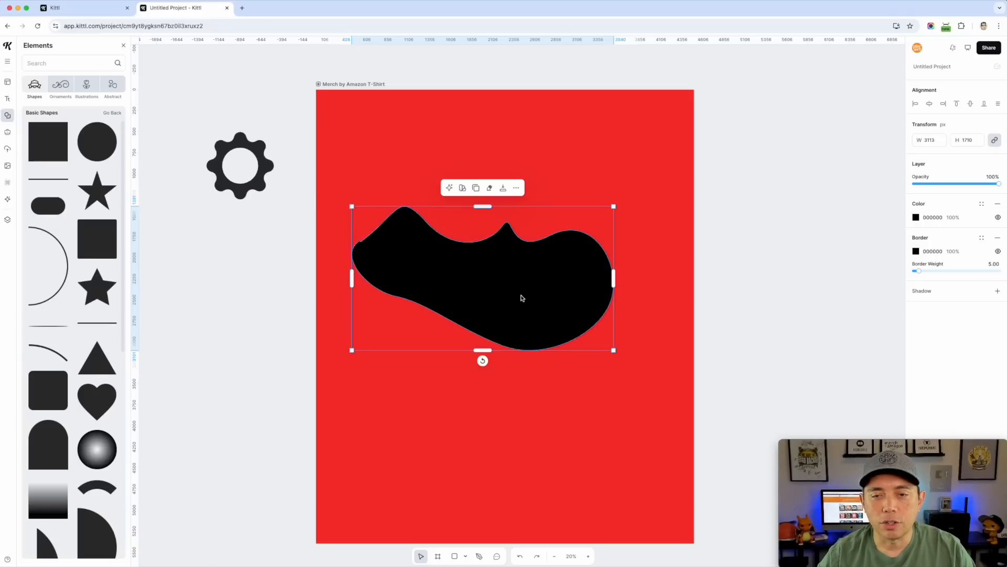
pyautogui.moveTo(521, 298); pyautogui.dragTo(542, 397)
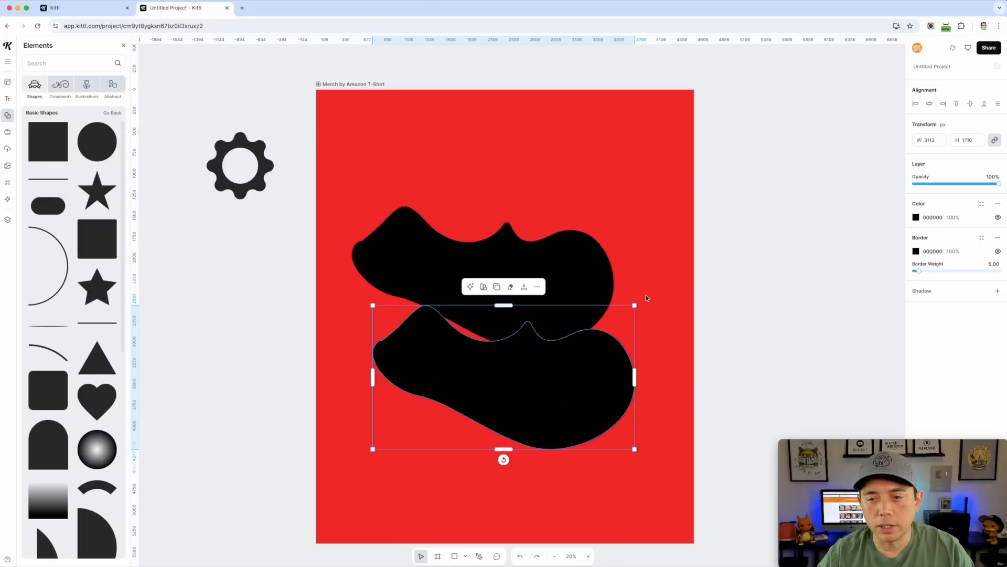
pyautogui.moveTo(612, 337); pyautogui.dragTo(632, 179)
# Step: Try subtracting one of the overlapping black freeform shapes from the other, and undo the subtraction
pyautogui.keyDown('shift'); pyautogui.click(560, 326); pyautogui.keyUp('shift')
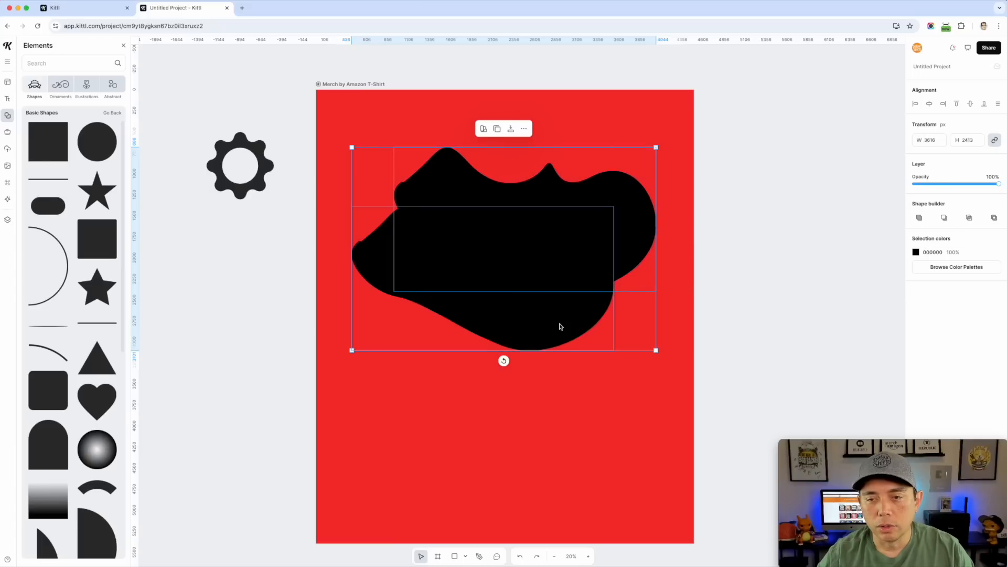
pyautogui.click(944, 217)
pyautogui.press('super+z')
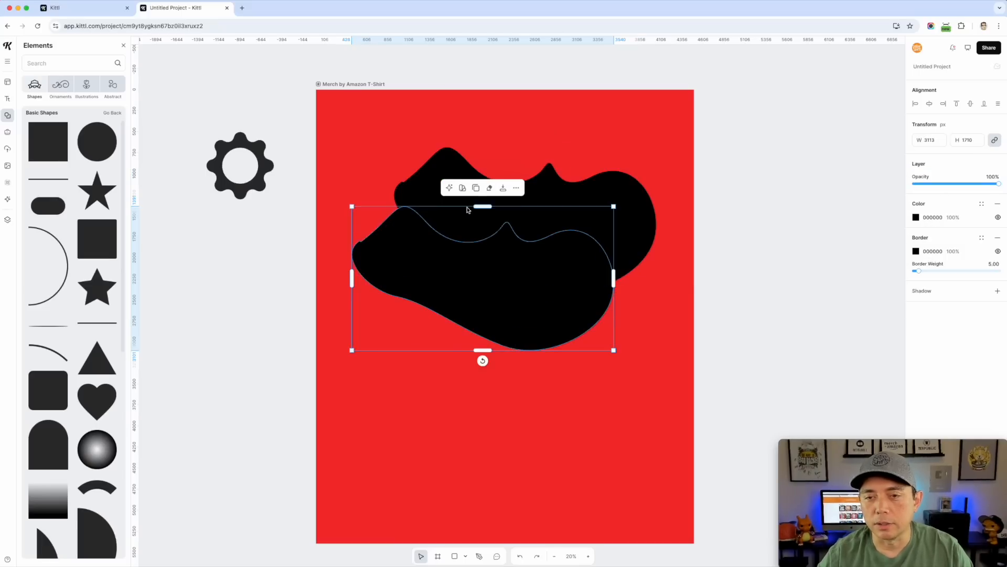
# Step: Delete both black freeform shapes from the artboard
pyautogui.click(633, 201)
pyautogui.press('BackSpace')
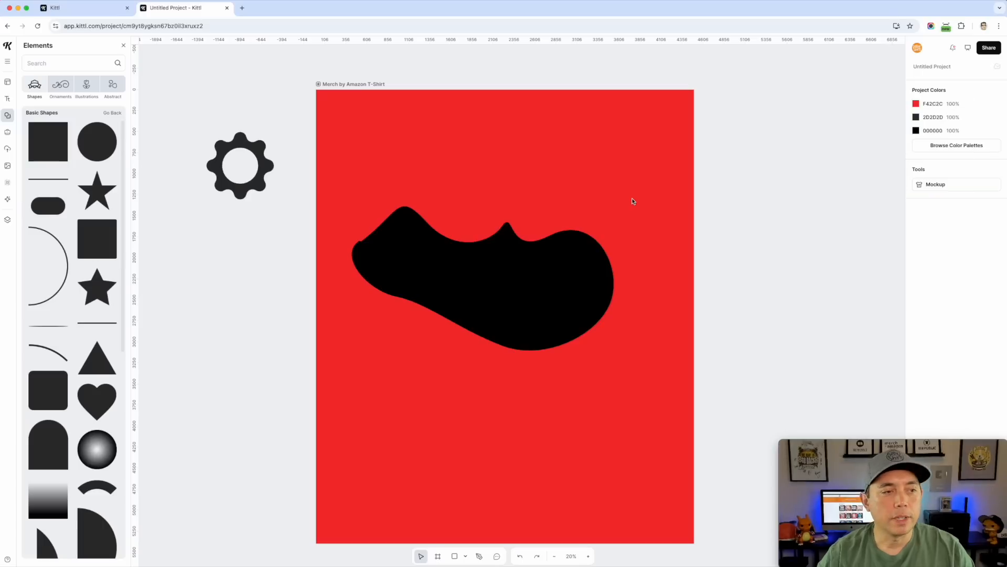
pyautogui.click(574, 292)
pyautogui.press('BackSpace')
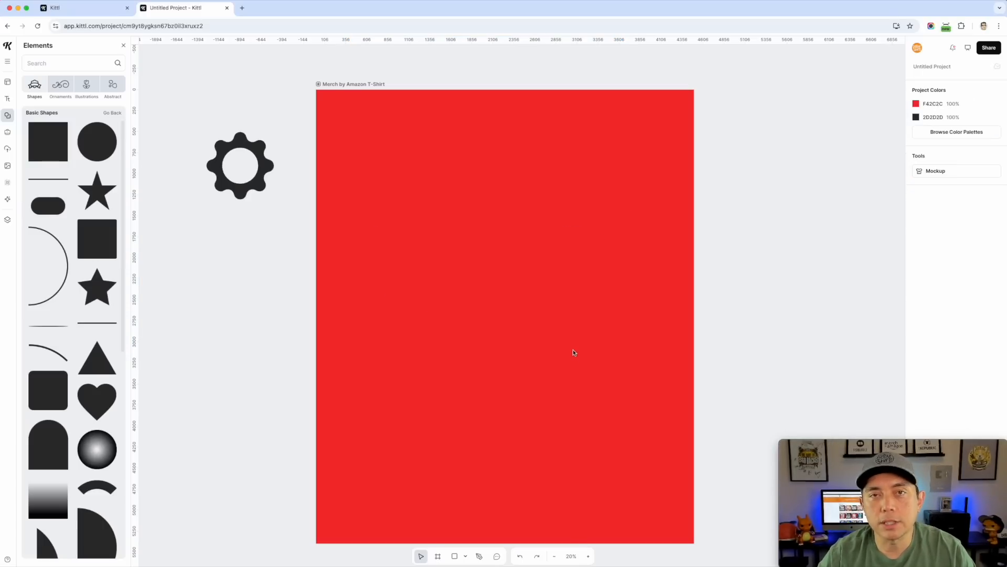
# Step: Draw an open heartbeat line about 1745 by 1248 px with straight Pen tool segments on the artboard
pyautogui.click(478, 557)
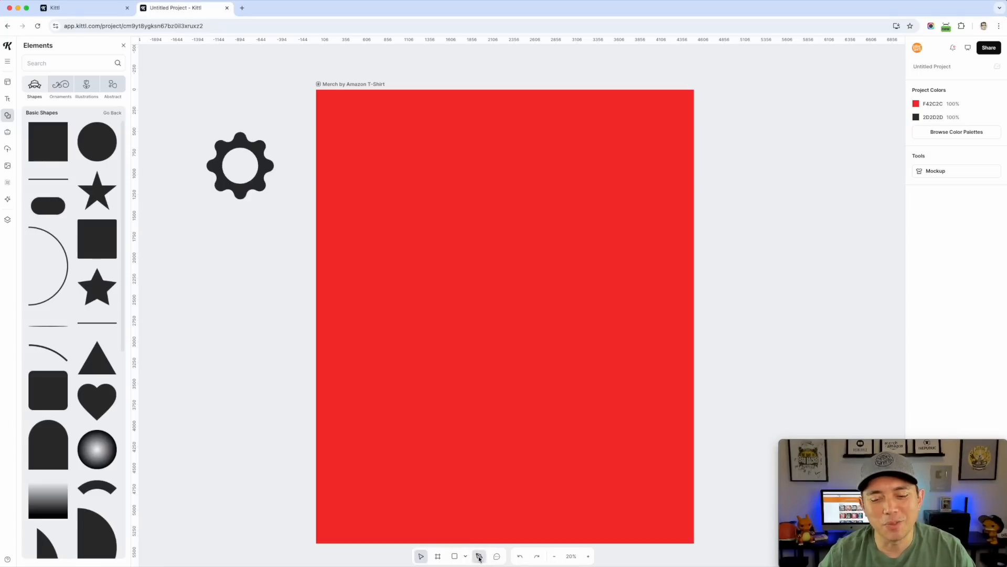
pyautogui.click(383, 244)
pyautogui.click(444, 244)
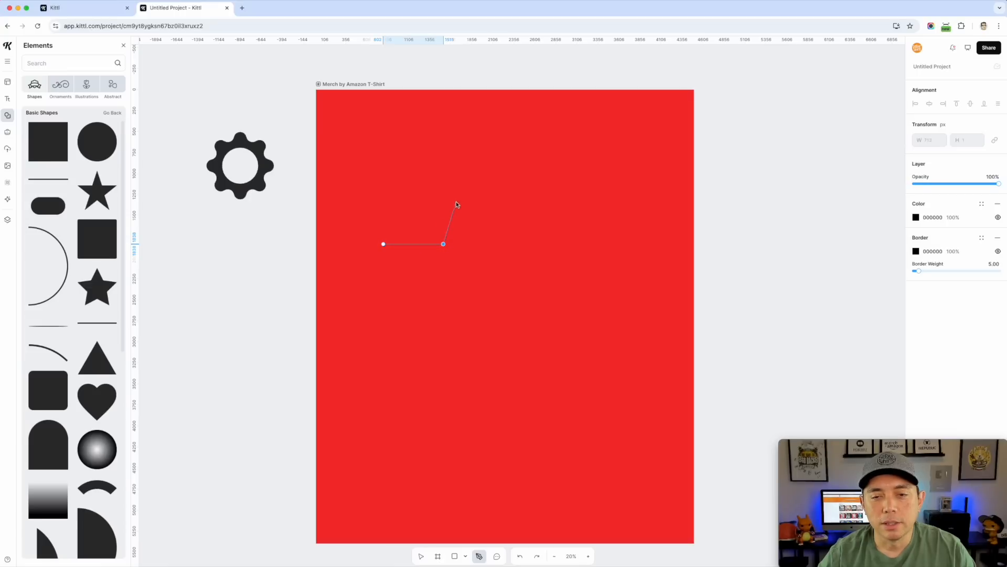
pyautogui.click(457, 197)
pyautogui.click(467, 301)
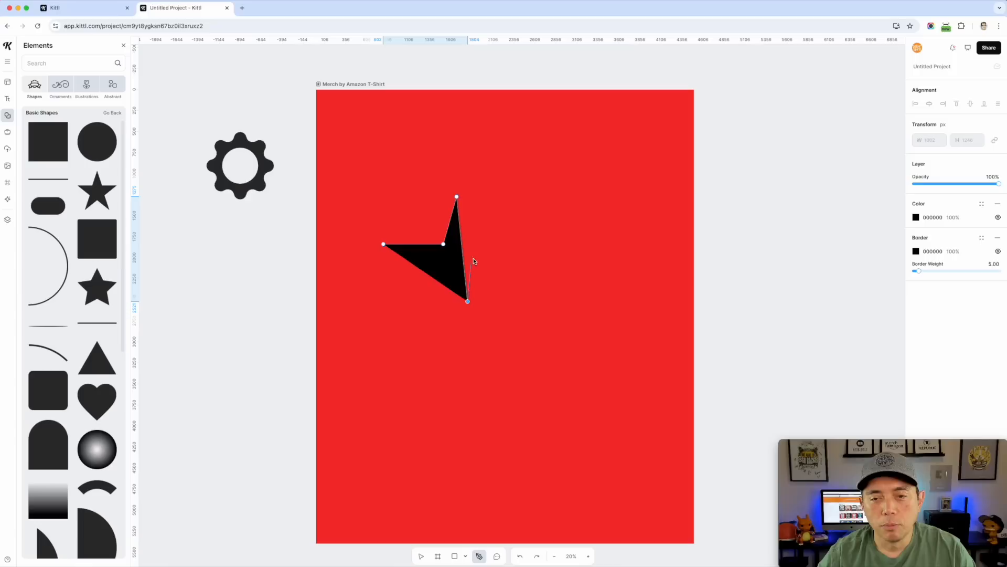
pyautogui.click(477, 243)
pyautogui.click(530, 245)
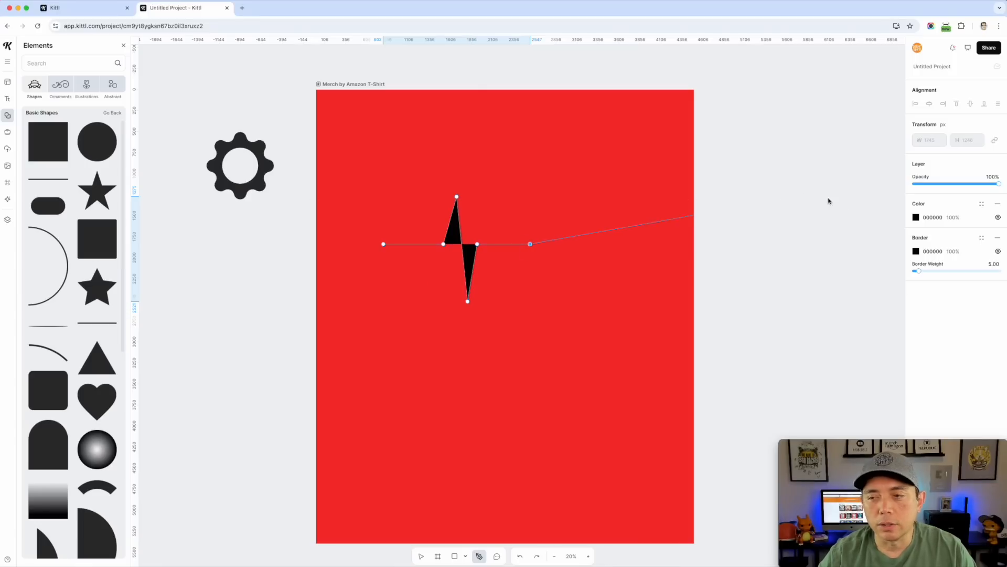
# Step: Remove the heartbeat line's fill, set its border weight to 25.10, and finish the open path
pyautogui.click(996, 205)
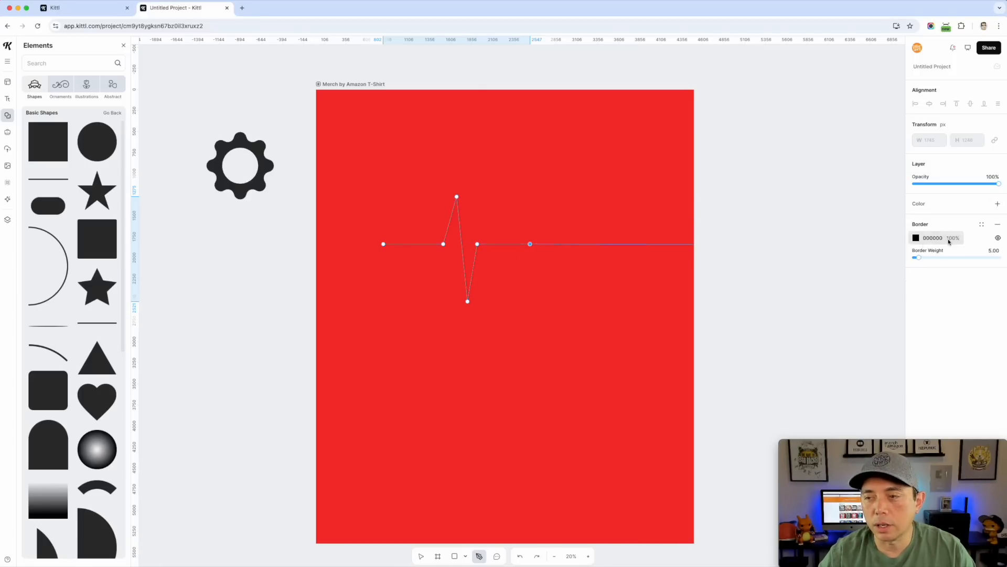
pyautogui.moveTo(917, 257); pyautogui.dragTo(934, 255)
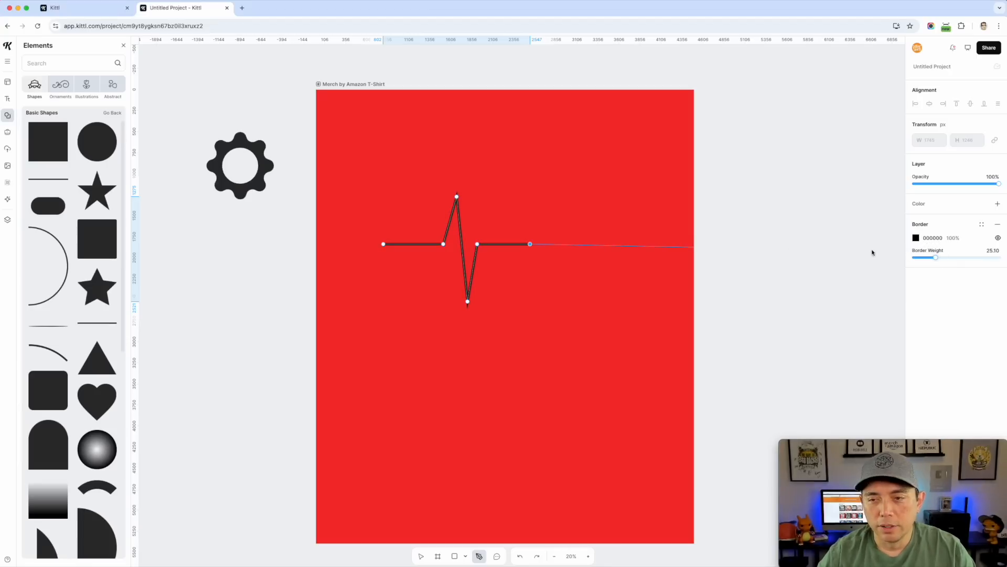
pyautogui.click(530, 245)
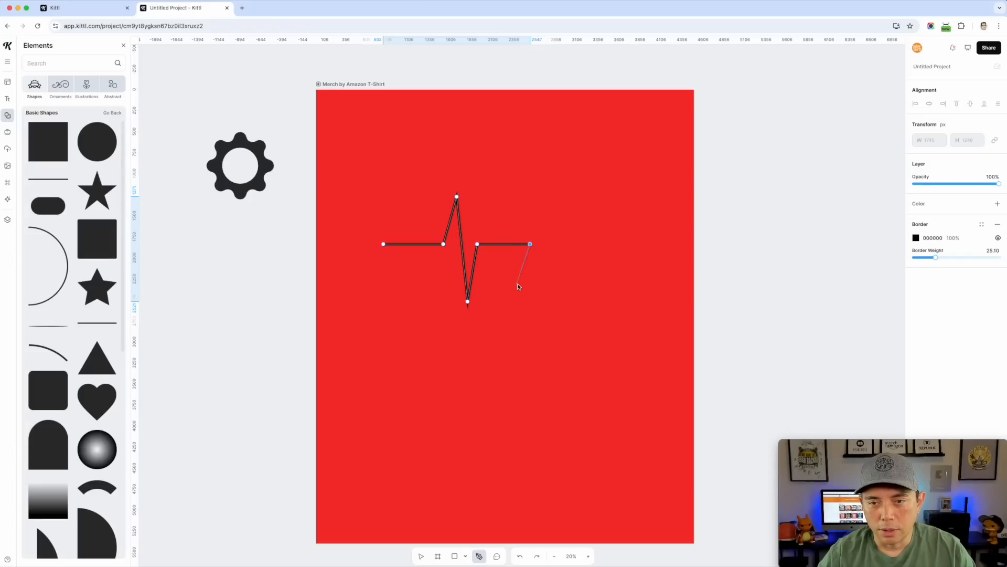
pyautogui.press('Escape')
# Step: Duplicate the heartbeat line beside the original and shift both lines together to centre them on the artboard
pyautogui.moveTo(517, 244); pyautogui.dragTo(656, 259)
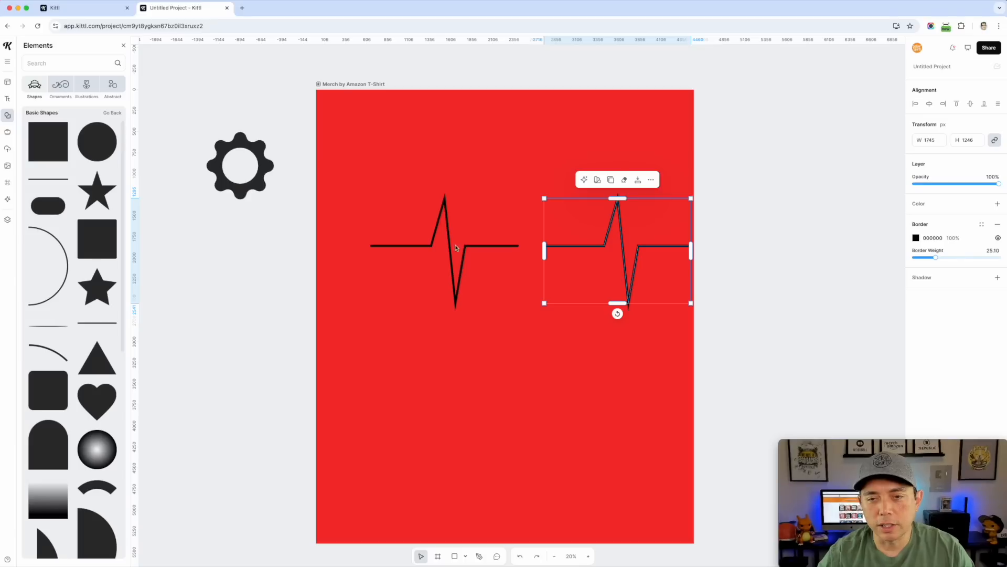
pyautogui.keyDown('shift'); pyautogui.click(477, 245); pyautogui.keyUp('shift')
pyautogui.moveTo(477, 244); pyautogui.dragTo(450, 245)
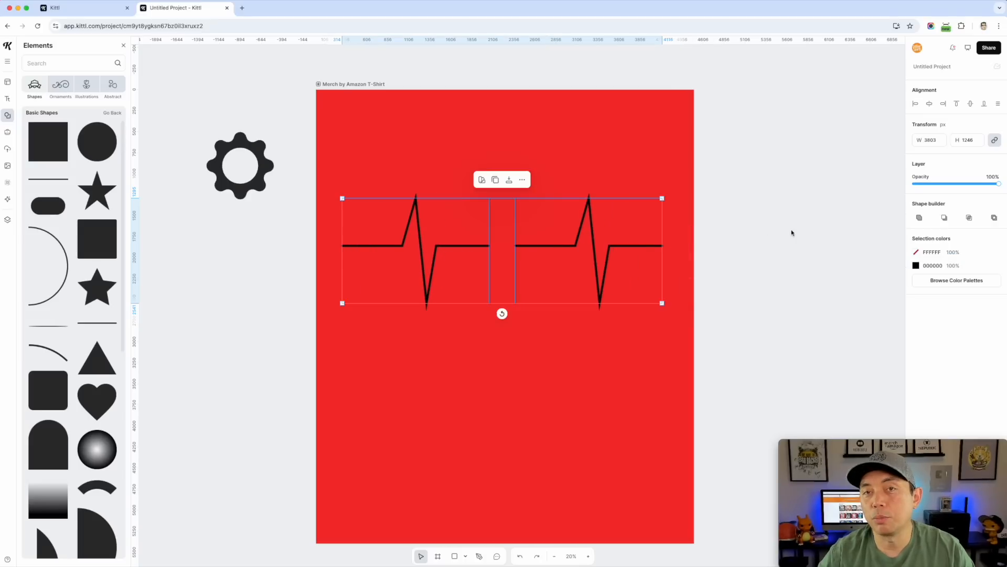
# Step: Delete both heartbeat lines from the artboard
pyautogui.click(408, 157)
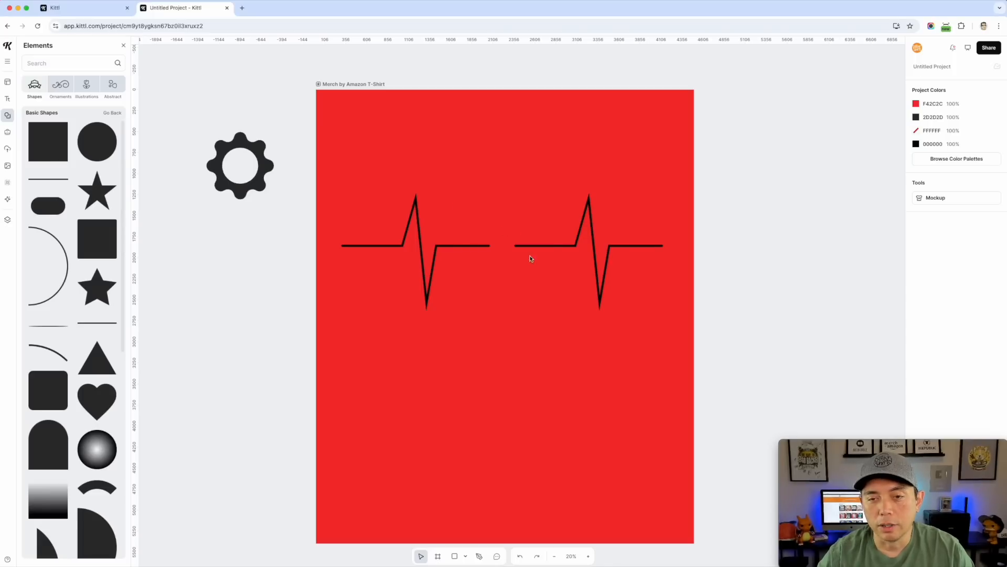
pyautogui.click(547, 246)
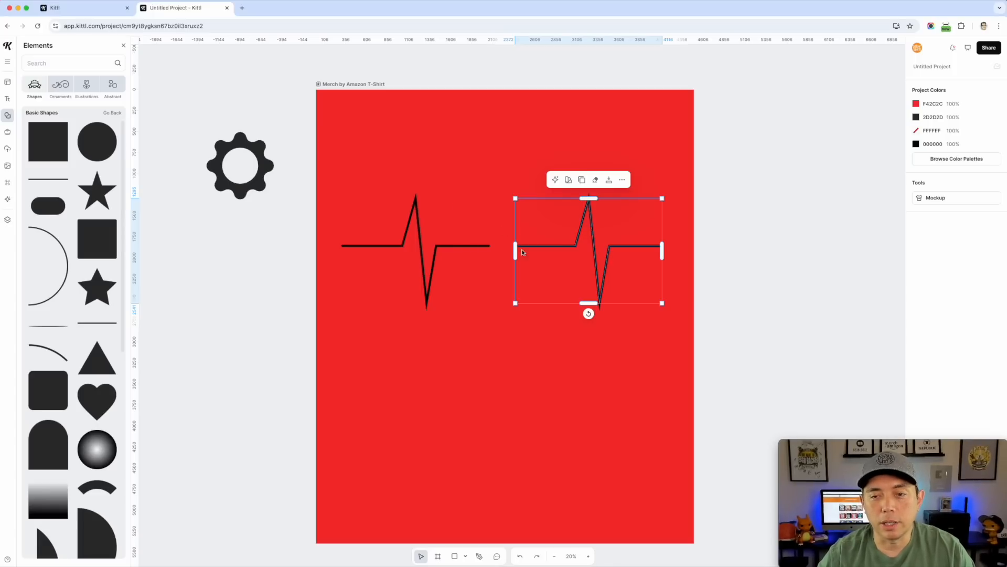
pyautogui.keyDown('shift'); pyautogui.click(462, 246); pyautogui.keyUp('shift')
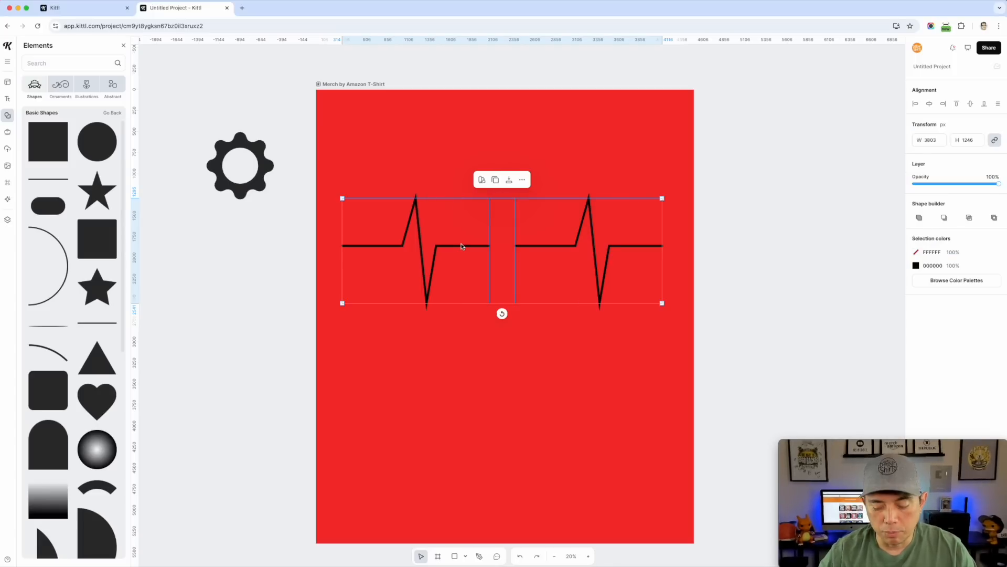
pyautogui.press('Delete')
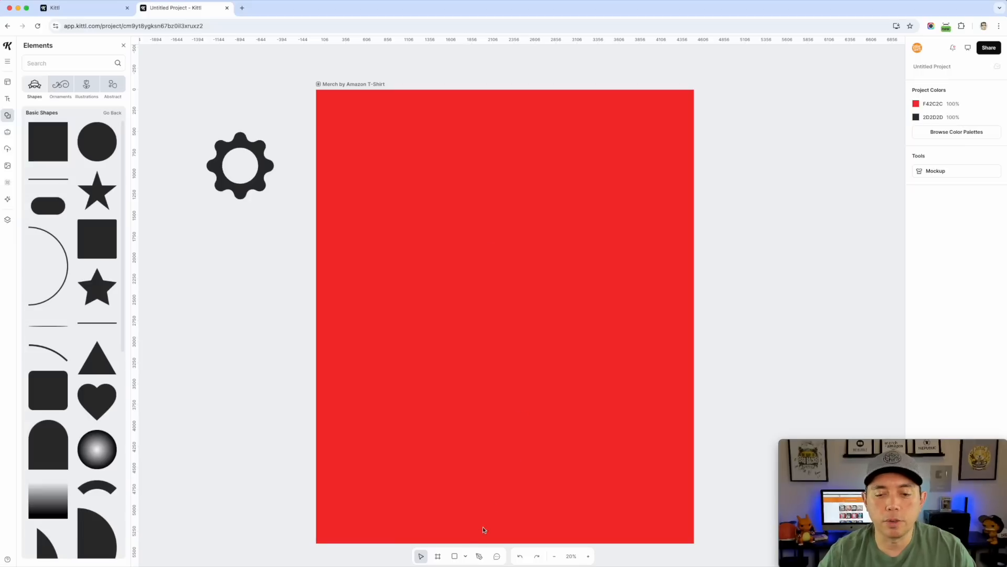
# Step: Draw a closed lightning bolt outline about 1219 by 3145 px on the artboard with straight Pen tool segments
pyautogui.click(479, 556)
pyautogui.click(474, 195)
pyautogui.click(447, 255)
pyautogui.click(481, 256)
pyautogui.click(440, 317)
pyautogui.click(472, 317)
pyautogui.click(425, 446)
pyautogui.click(520, 304)
pyautogui.click(494, 303)
pyautogui.click(527, 240)
pyautogui.click(493, 238)
pyautogui.click(521, 184)
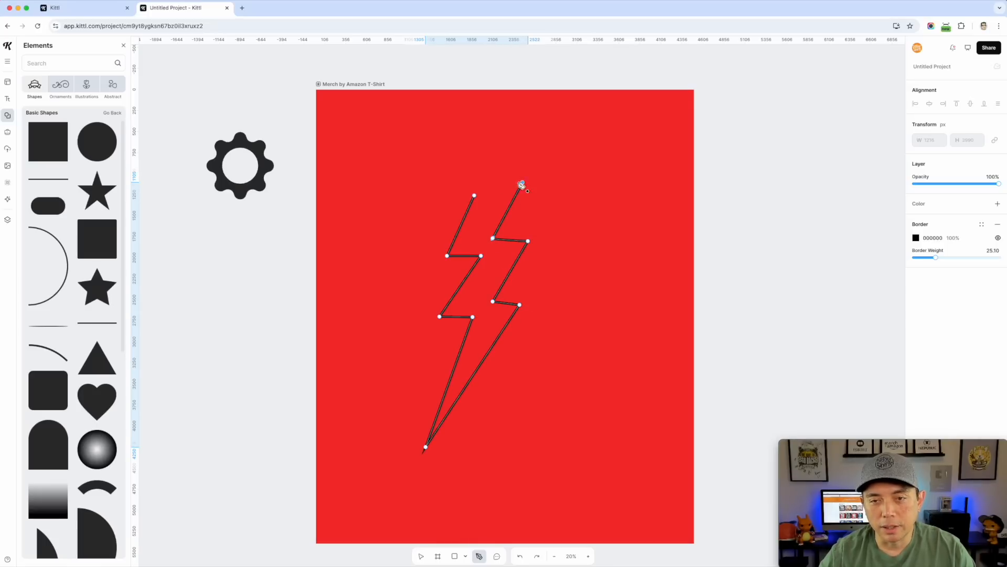
pyautogui.click(475, 197)
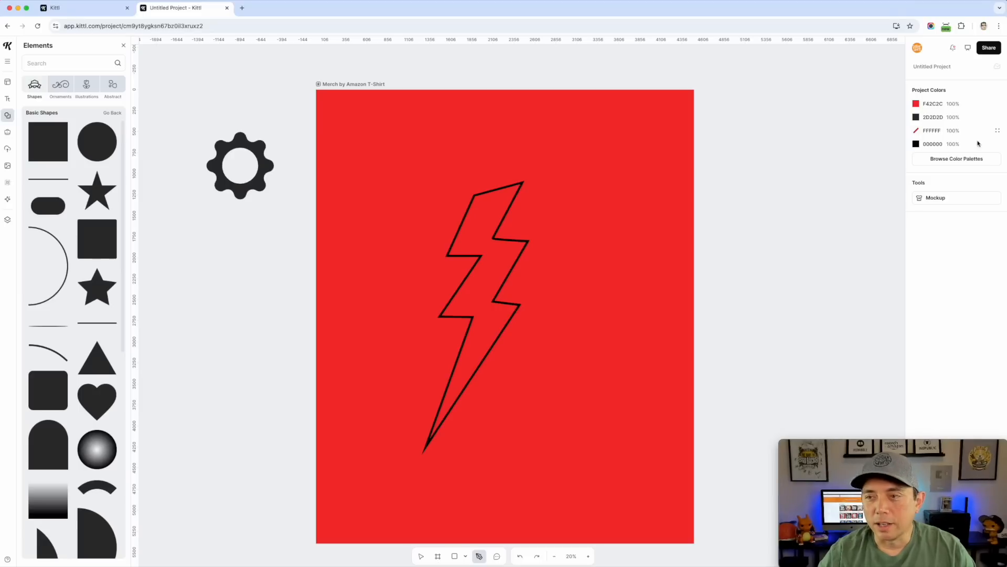
pyautogui.click(484, 192)
pyautogui.click(479, 194)
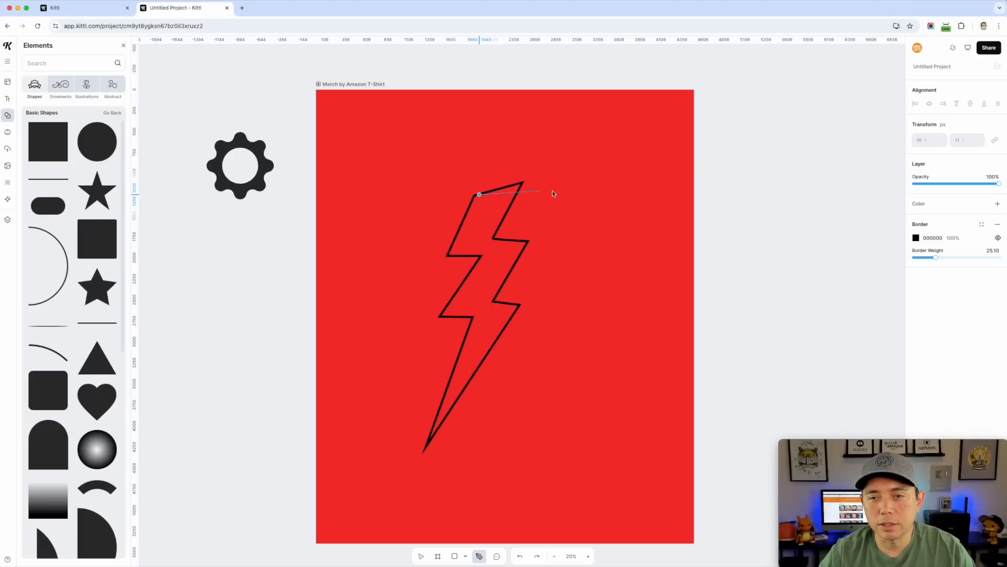
pyautogui.press('Escape')
# Step: Move the lightning bolt up and slightly to the right on the artboard
pyautogui.click(420, 557)
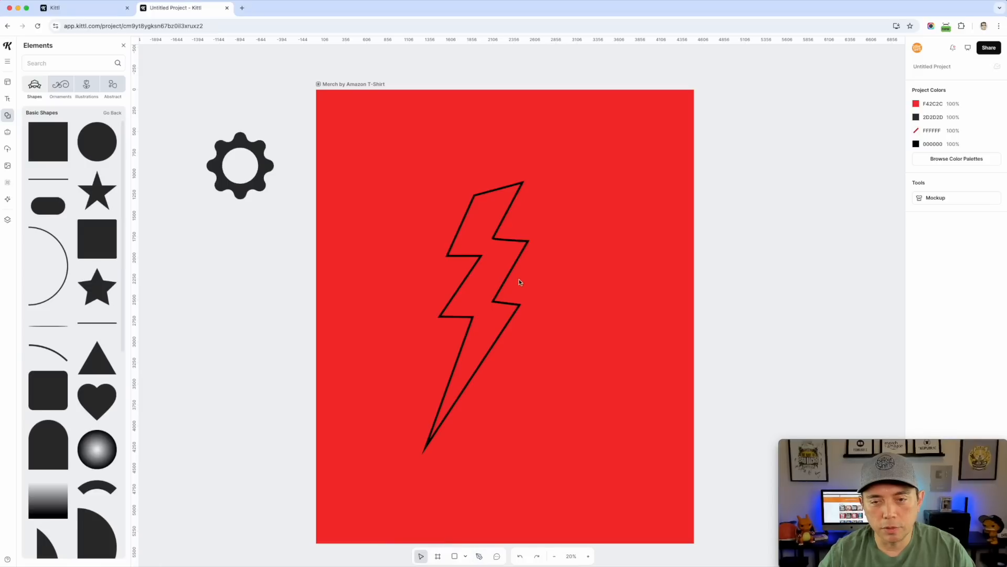
pyautogui.click(521, 254)
pyautogui.moveTo(521, 254); pyautogui.dragTo(536, 202)
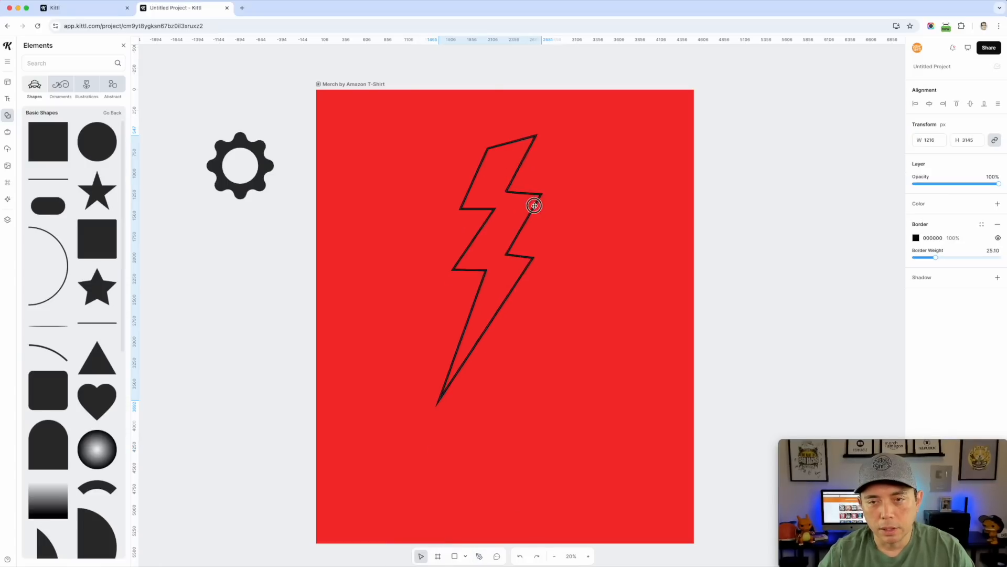
# Step: Fill the lightning bolt with yellow FFEE00 and remove its border
pyautogui.click(918, 206)
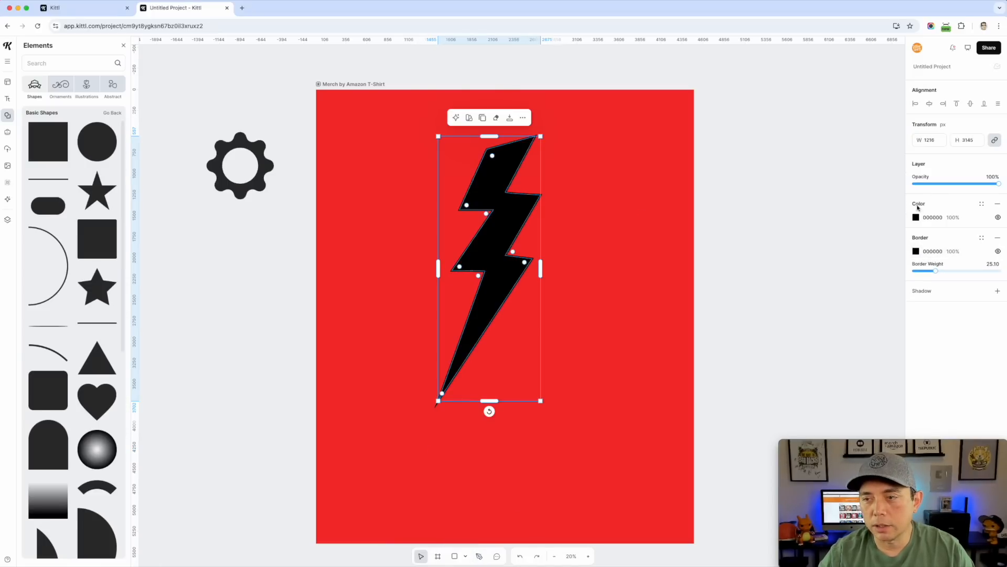
pyautogui.click(917, 218)
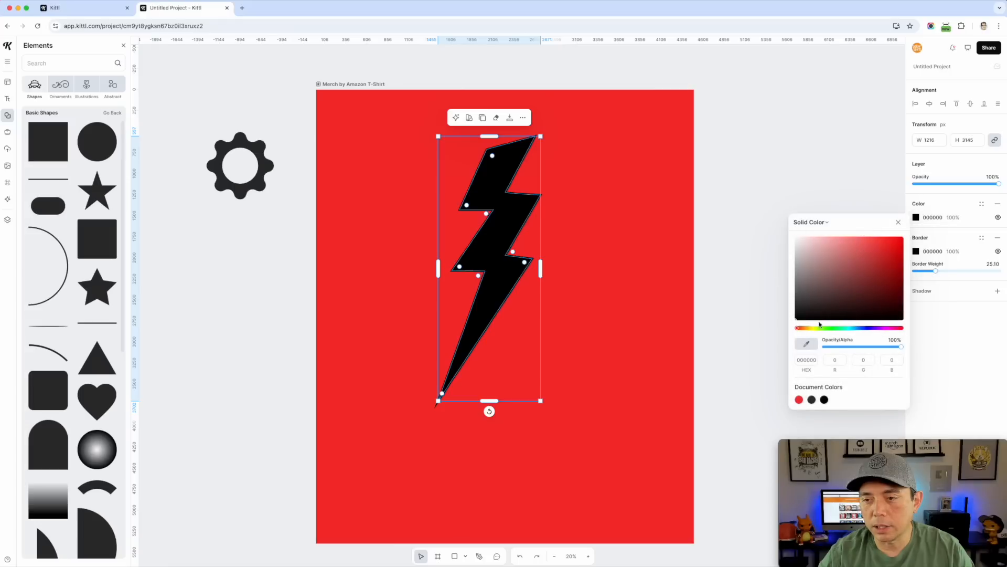
pyautogui.click(815, 328)
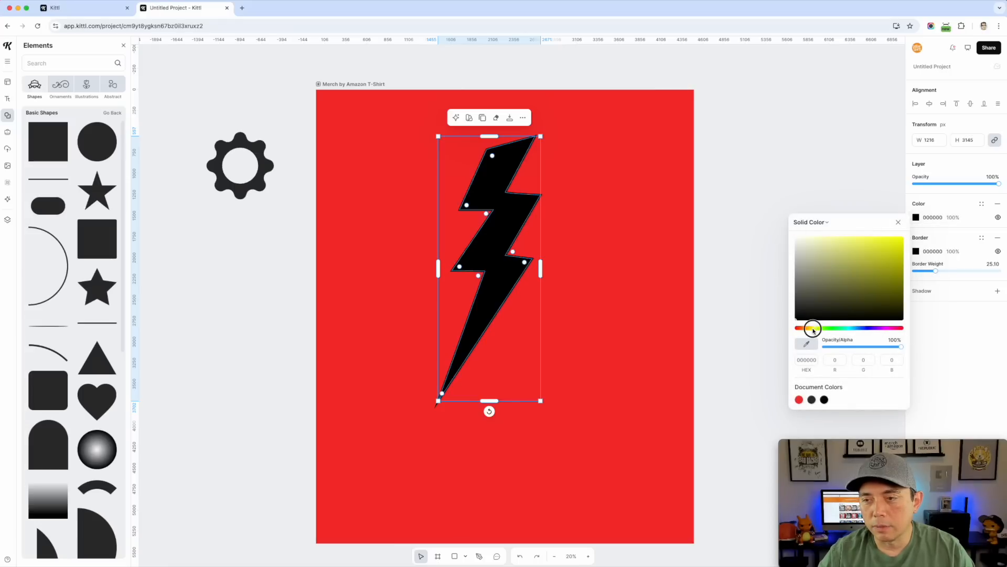
pyautogui.click(899, 239)
pyautogui.click(949, 244)
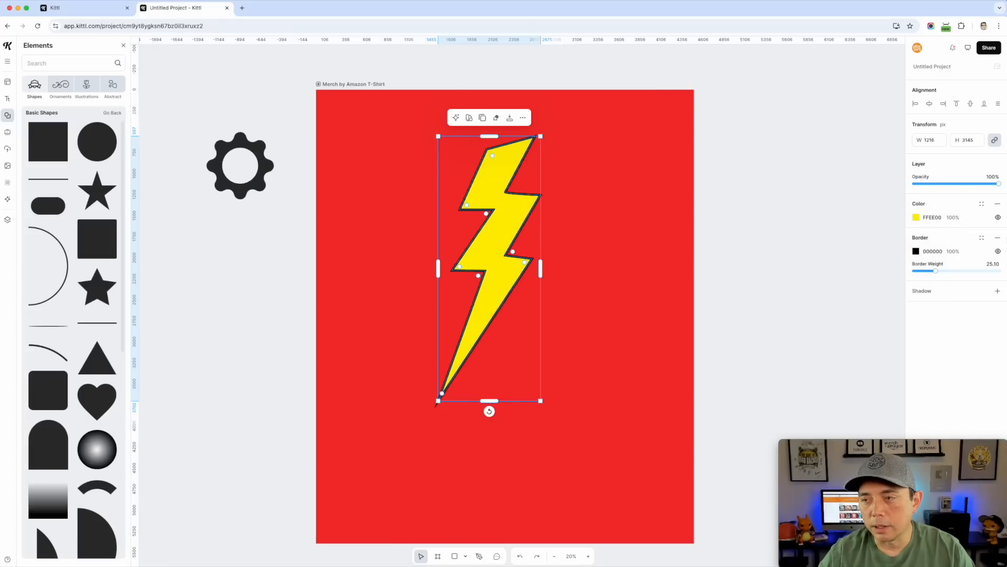
pyautogui.click(998, 238)
# Step: Reshape the lightning bolt's anchor points so its top edge is level and its upper-left notch is adjusted, and finish path editing
pyautogui.doubleClick(513, 154)
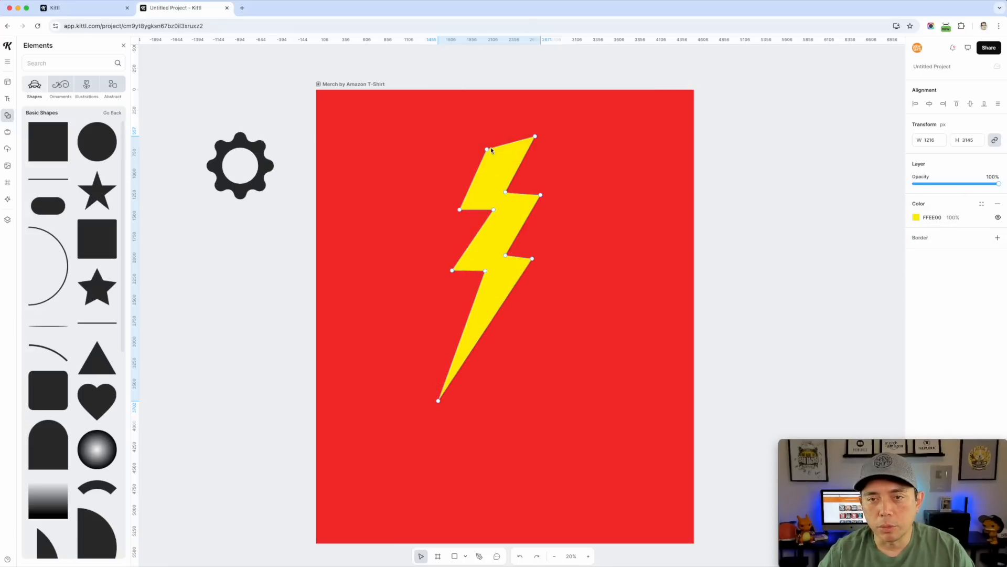
pyautogui.moveTo(492, 155); pyautogui.dragTo(494, 136)
pyautogui.moveTo(505, 192); pyautogui.dragTo(498, 226)
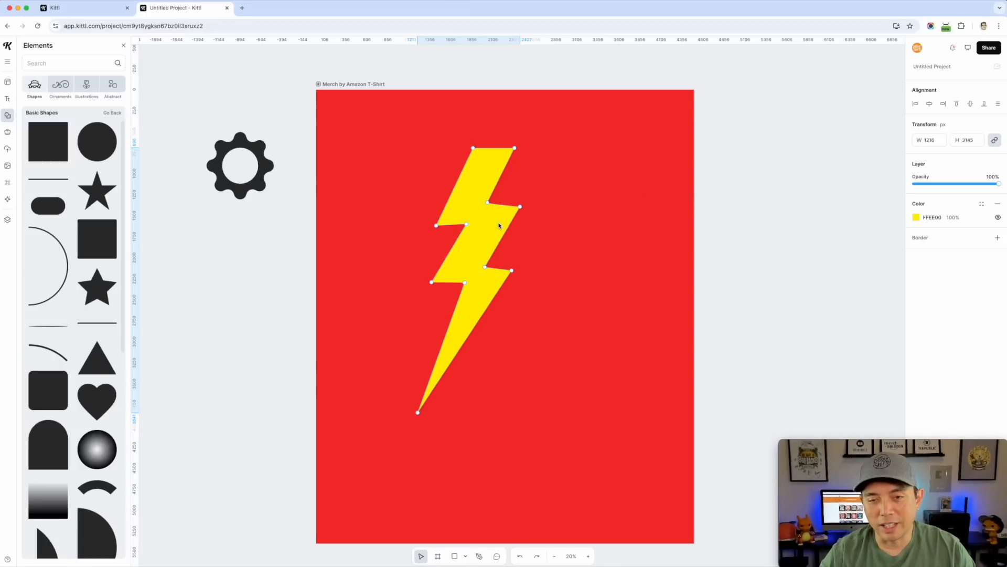
pyautogui.press('Escape')
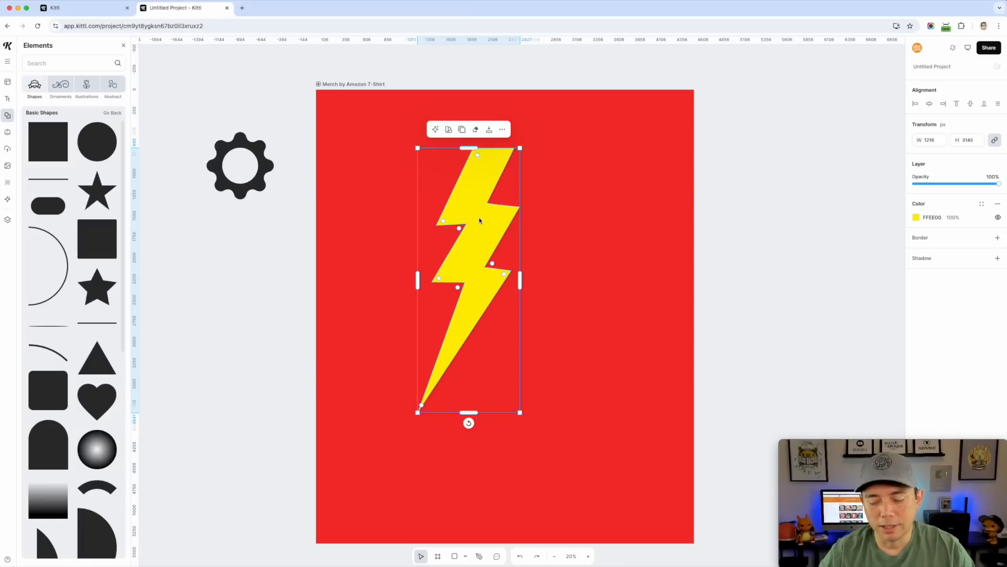
# Step: Delete the yellow lightning bolt from the artboard
pyautogui.press('Delete')
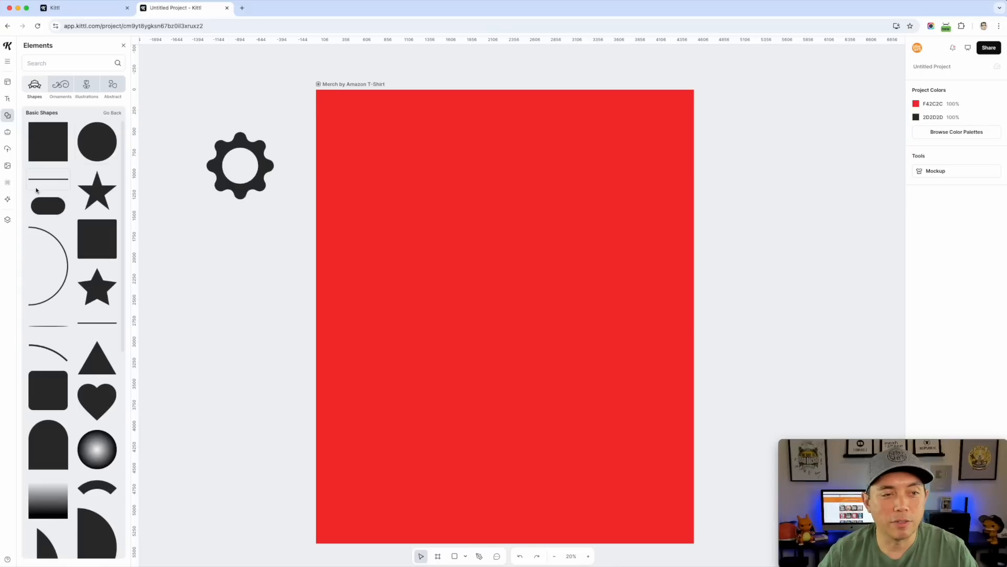
# Step: Add a headline text, enlarge it to about 3086 px wide, and place it near the top of the artboard
pyautogui.click(8, 103)
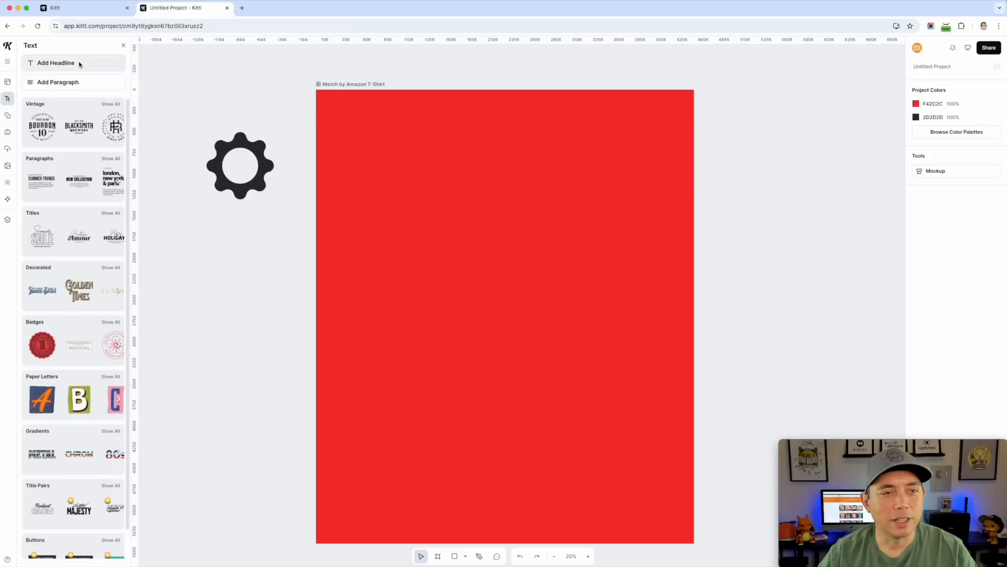
pyautogui.click(75, 64)
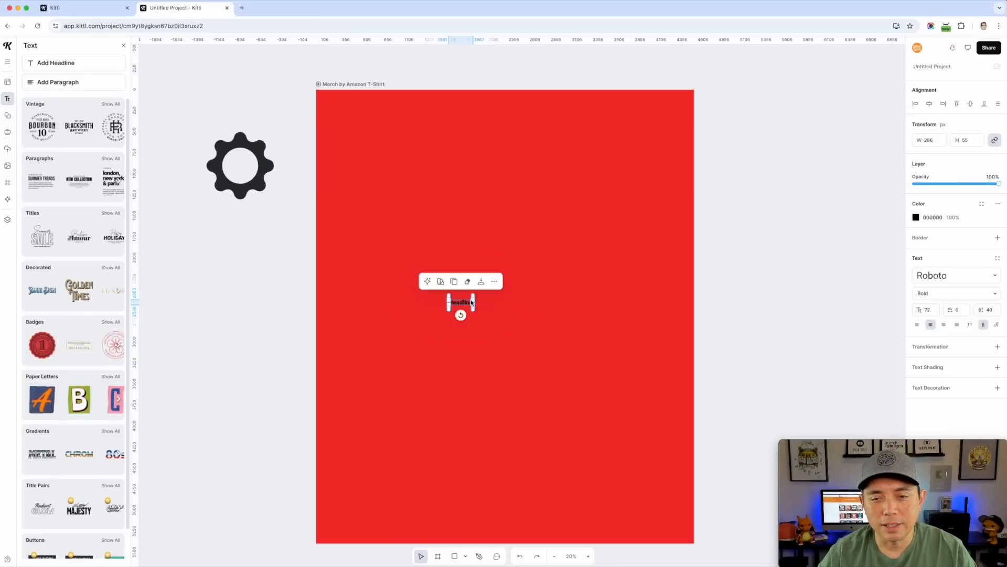
pyautogui.moveTo(475, 297); pyautogui.dragTo(708, 286)
pyautogui.moveTo(616, 285); pyautogui.dragTo(525, 165)
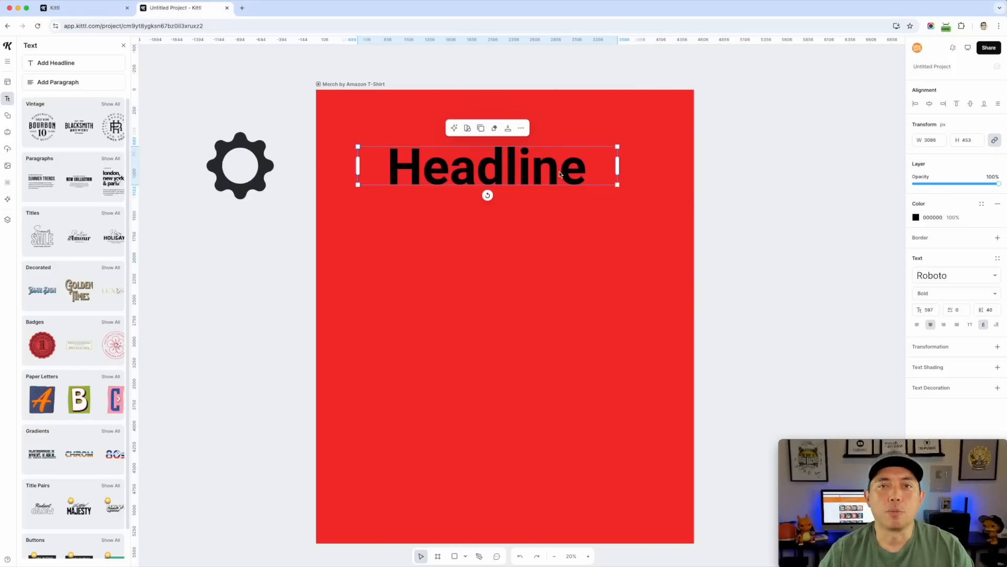
# Step: Change the headline's typeface to Aerillyo
pyautogui.click(946, 276)
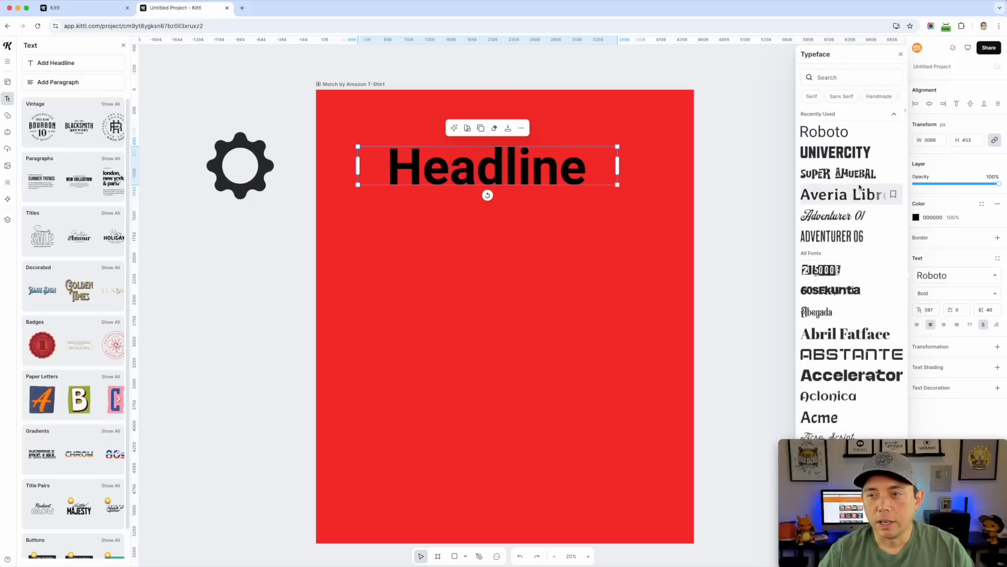
pyautogui.scroll(-5, 855, 263)
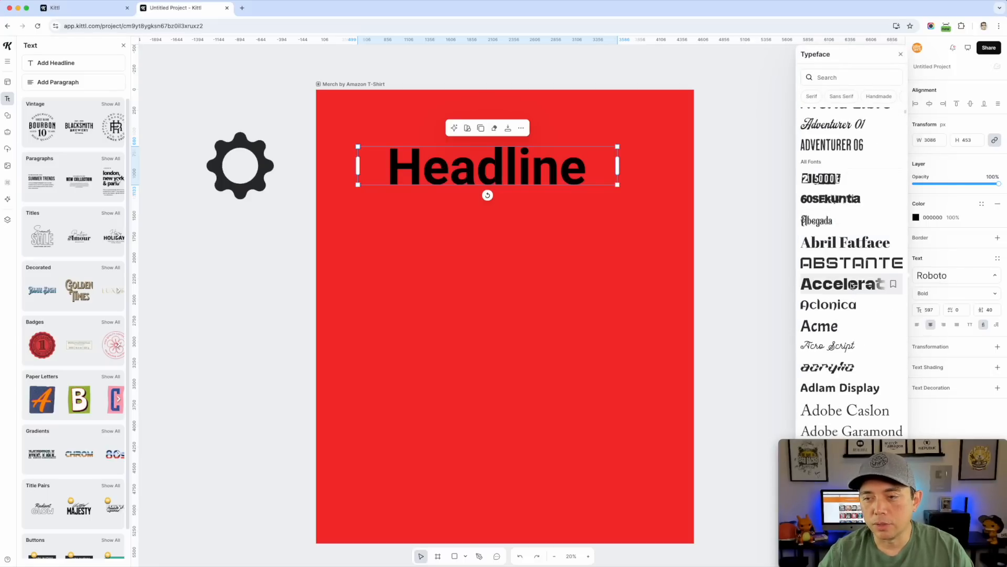
pyautogui.scroll(-12, 851, 286)
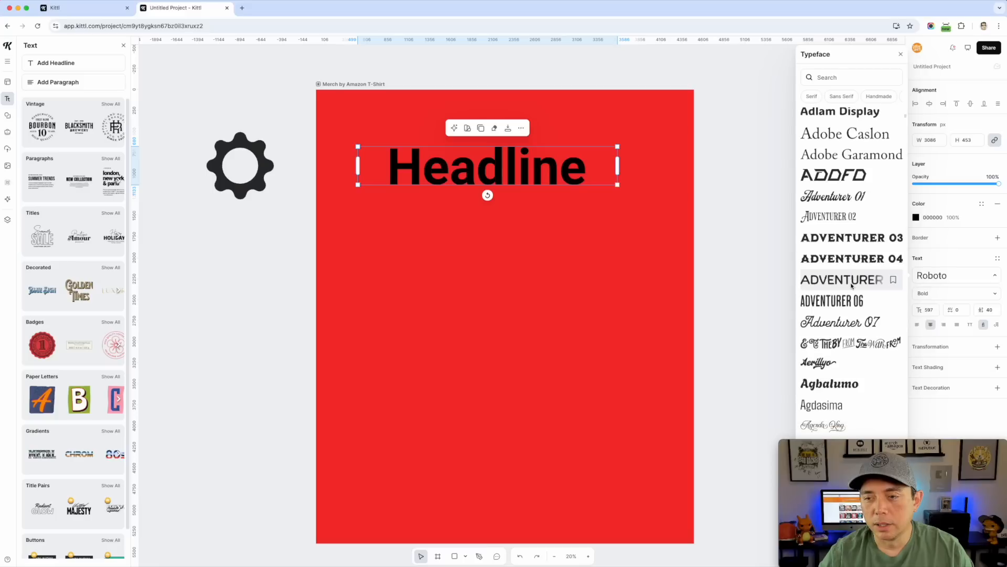
pyautogui.click(825, 280)
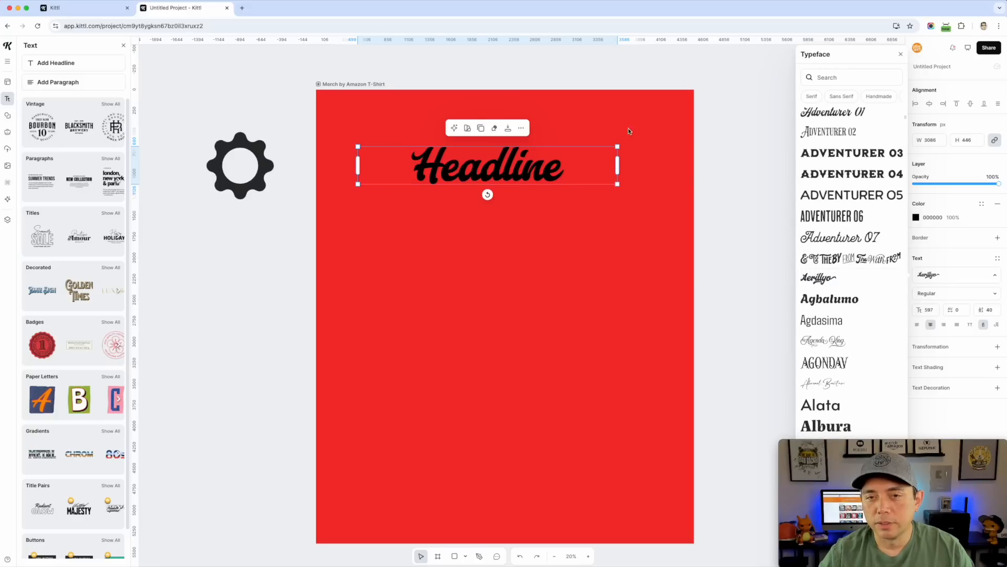
pyautogui.click(684, 131)
# Step: Replace the headline text with "Tigers"
pyautogui.doubleClick(511, 171)
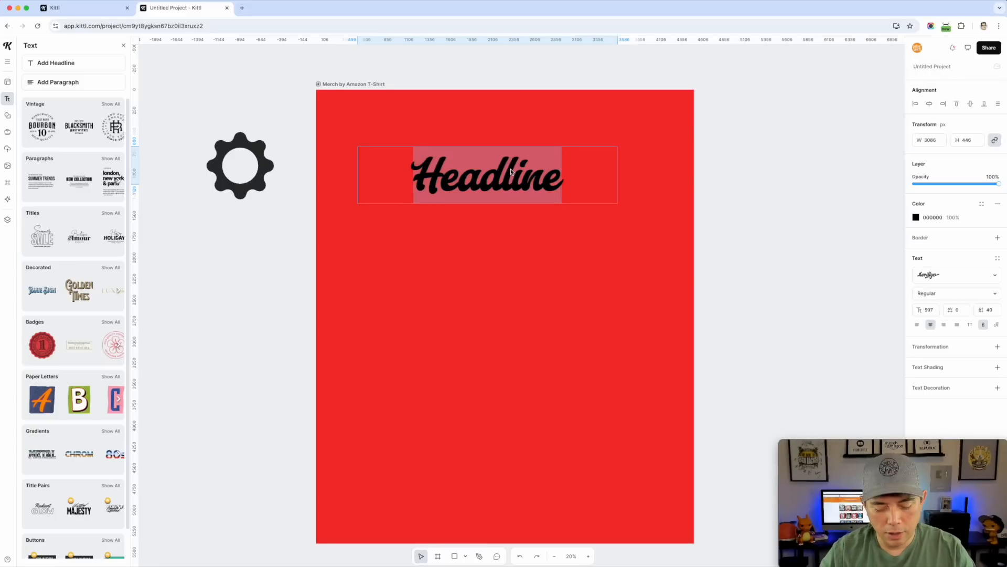
pyautogui.write('Tigers')
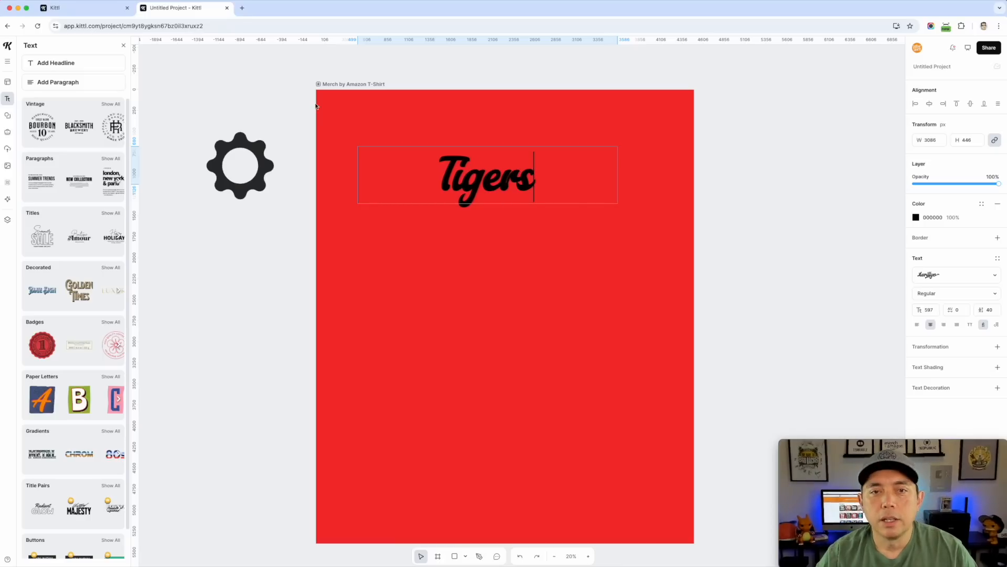
pyautogui.press('Escape')
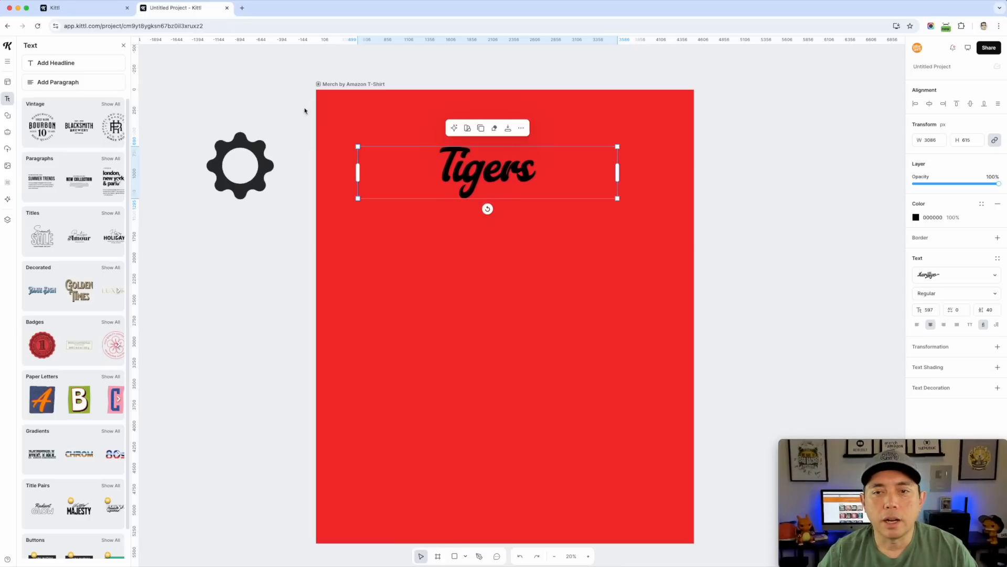
# Step: Enlarge the Tigers text box to about 3334 by 1147 px and duplicate the text below the original
pyautogui.moveTo(618, 174); pyautogui.dragTo(521, 175)
pyautogui.moveTo(543, 211); pyautogui.dragTo(587, 212)
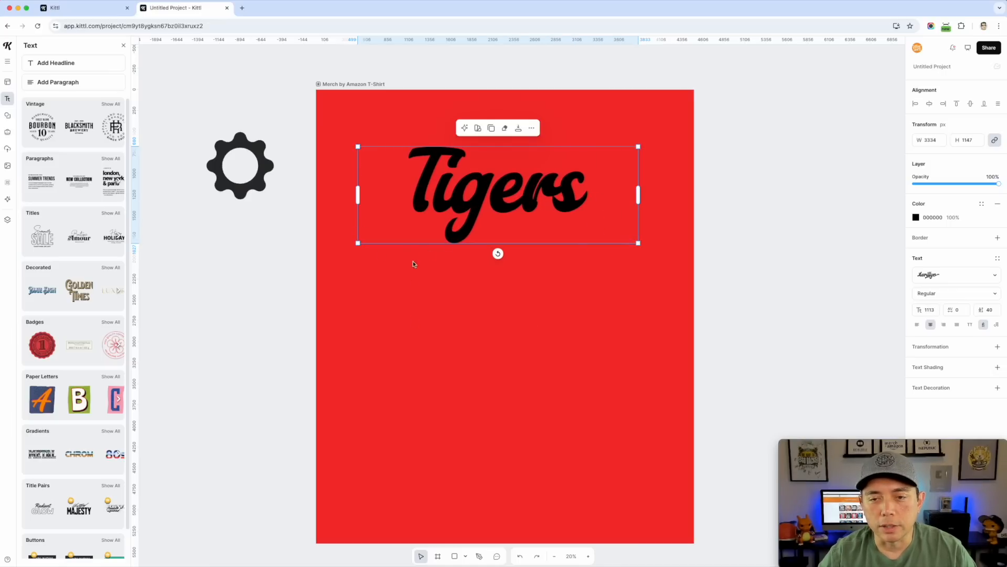
pyautogui.moveTo(499, 210); pyautogui.dragTo(507, 345)
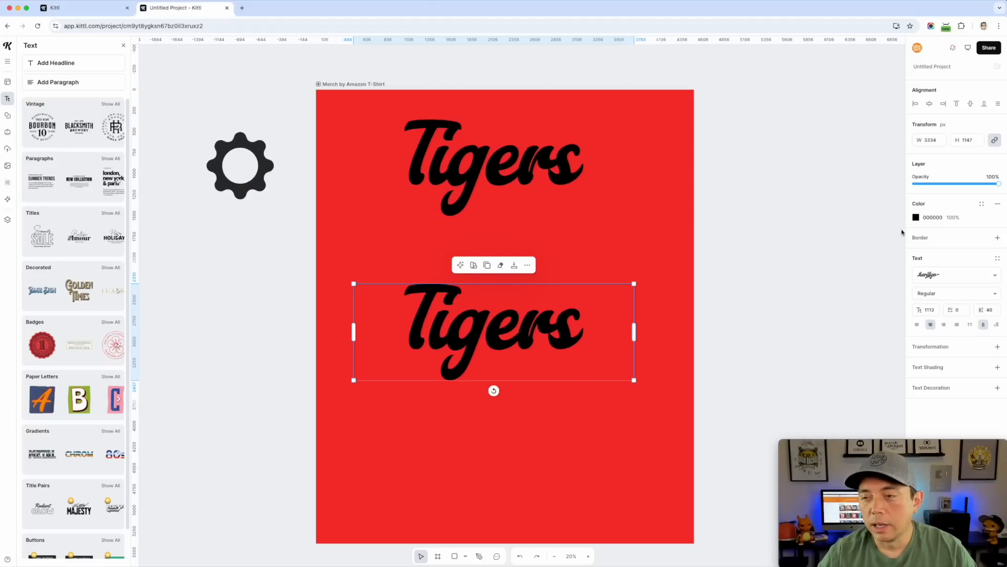
# Step: Examine the alternate Aerillyo glyphs for the final s of the lower Tigers text
pyautogui.doubleClick(567, 325)
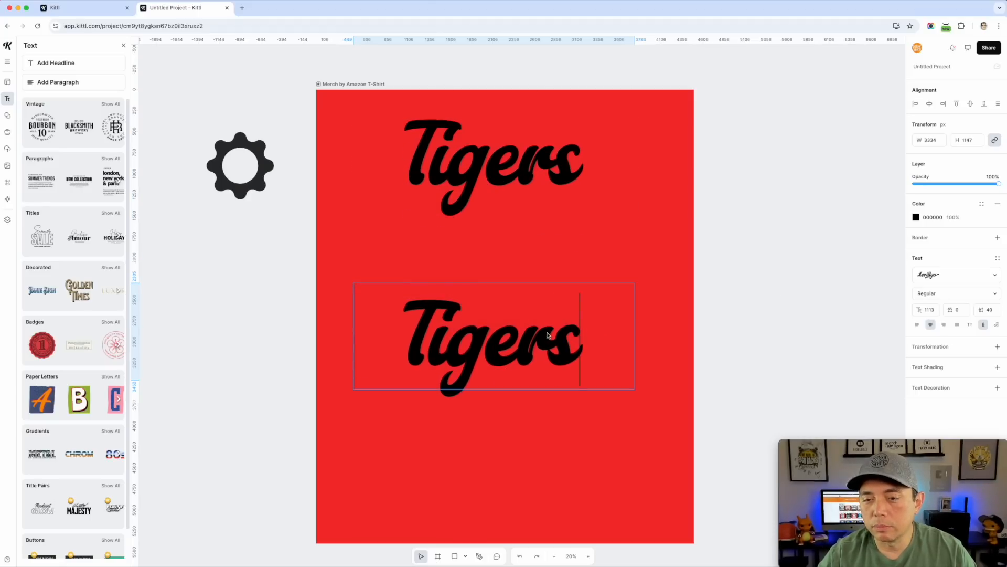
pyautogui.moveTo(549, 336); pyautogui.dragTo(589, 335)
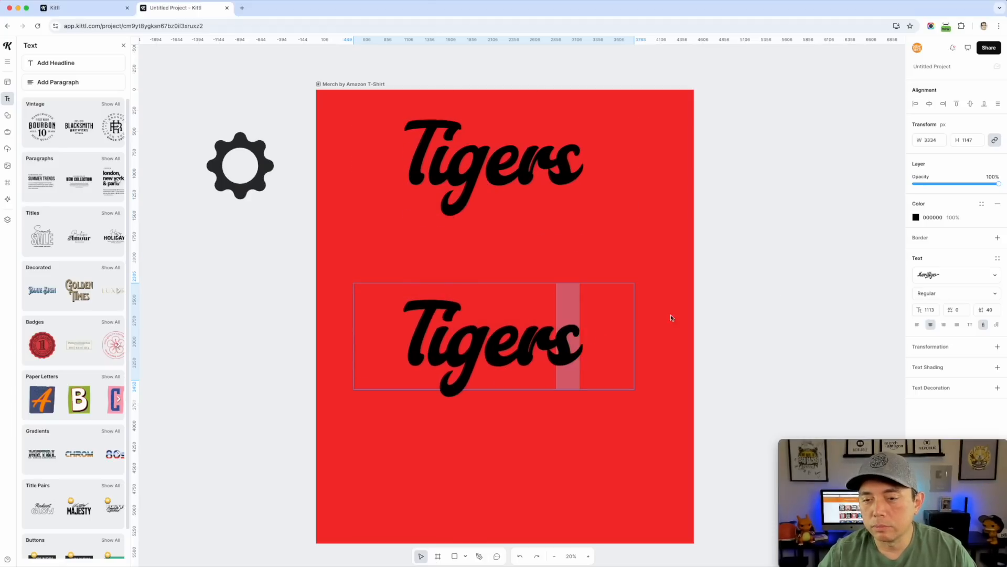
pyautogui.click(993, 276)
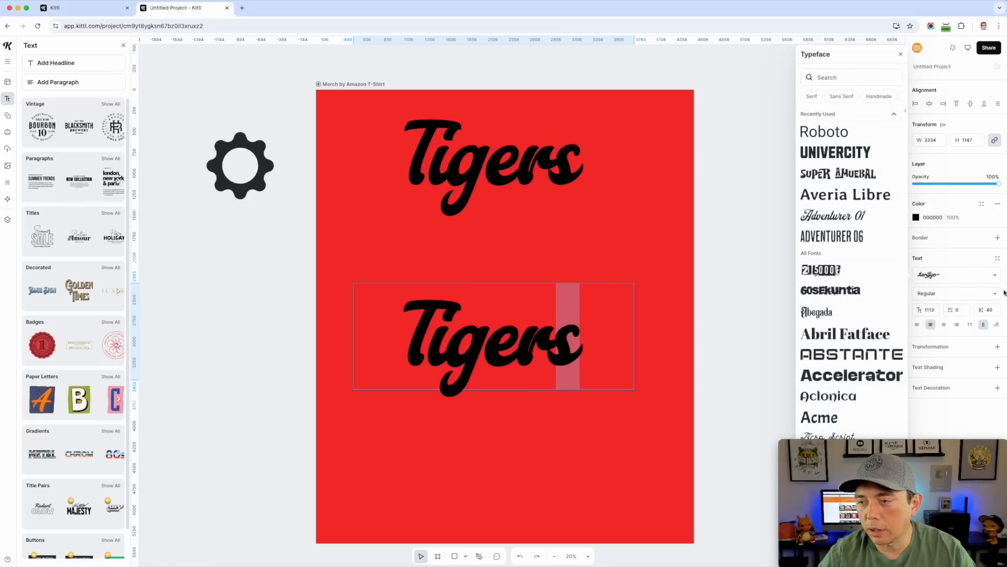
pyautogui.click(972, 274)
pyautogui.click(996, 325)
pyautogui.scroll(-10, 931, 309)
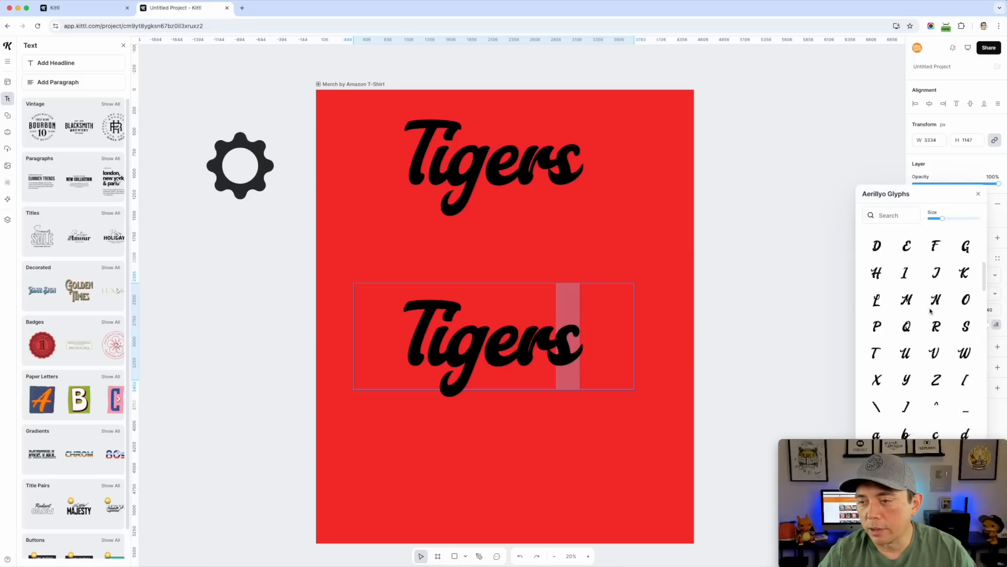
pyautogui.scroll(-10, 932, 309)
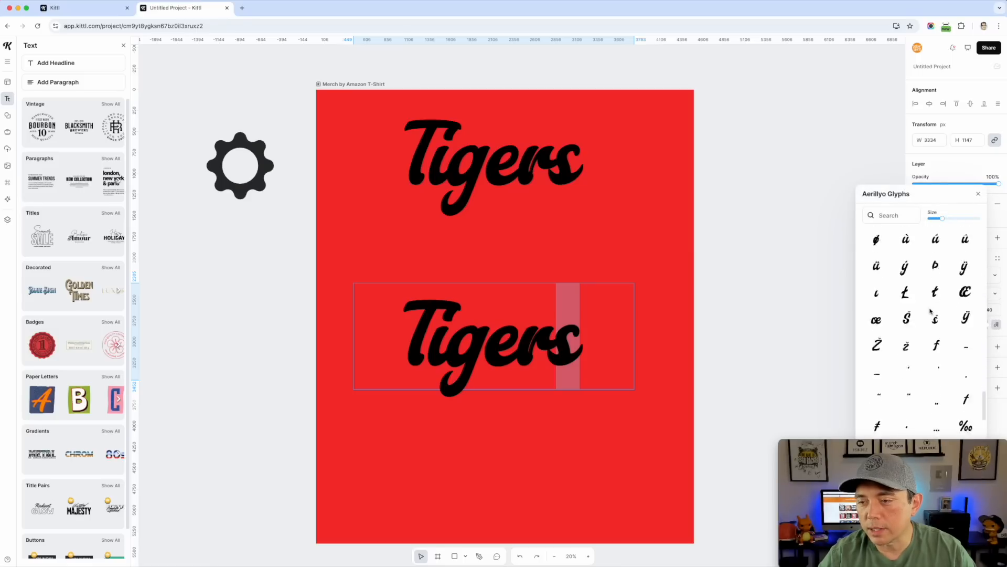
pyautogui.scroll(-5, 930, 311)
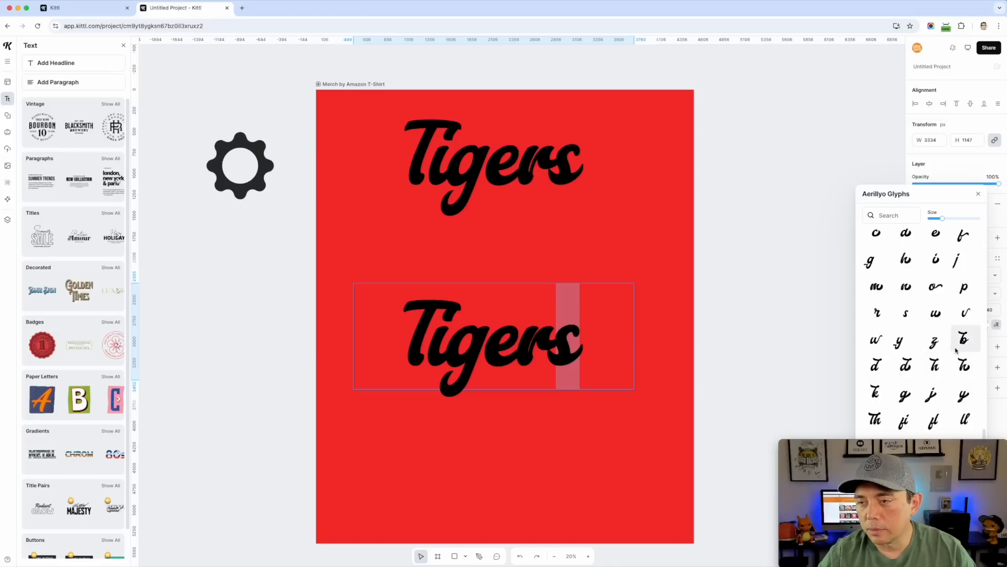
pyautogui.moveTo(958, 442); pyautogui.dragTo(806, 441)
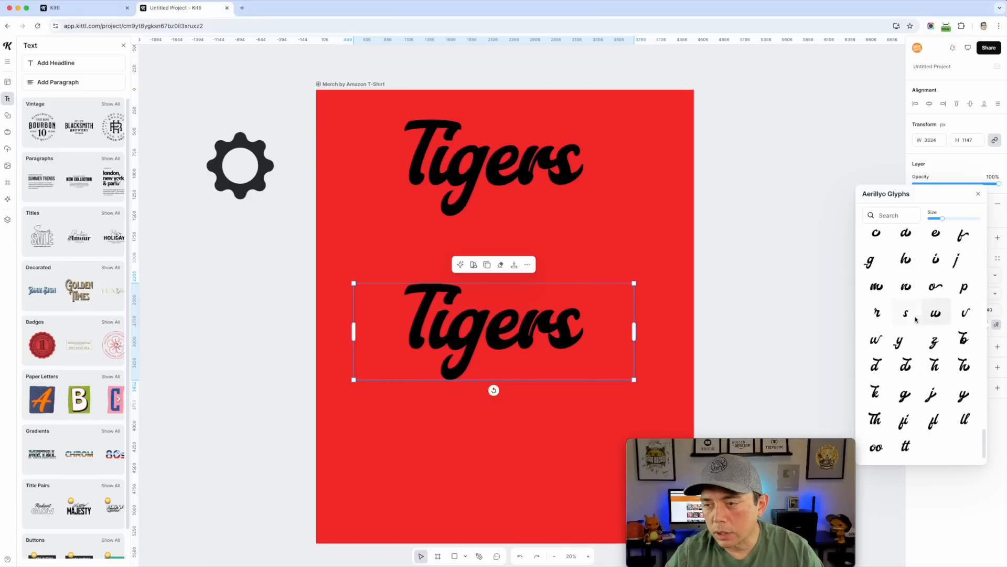
pyautogui.scroll(3, 949, 313)
pyautogui.scroll(-3, 950, 309)
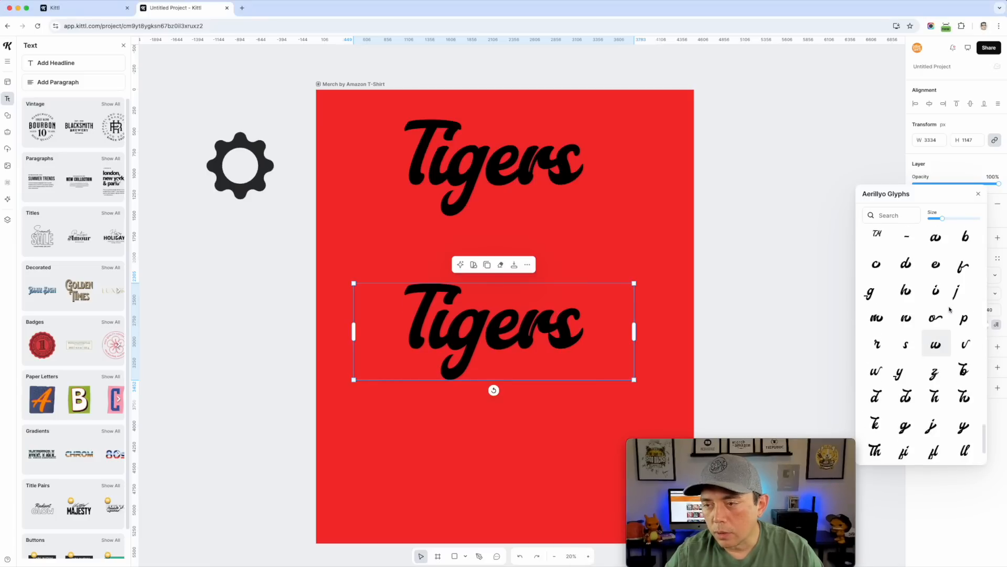
pyautogui.click(702, 198)
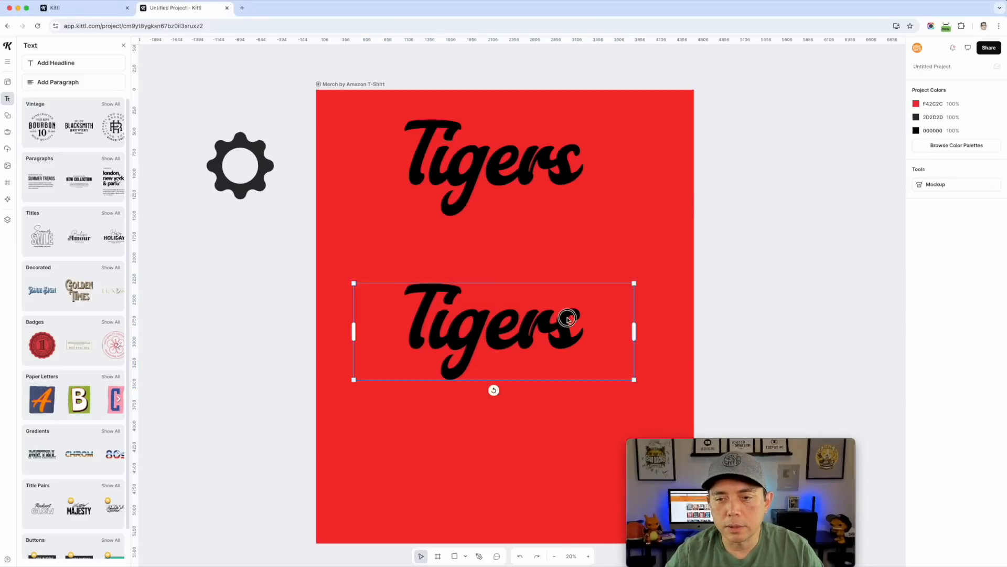
# Step: Move the lower Tigers text further down the artboard
pyautogui.moveTo(575, 315); pyautogui.dragTo(574, 361)
pyautogui.click(591, 187)
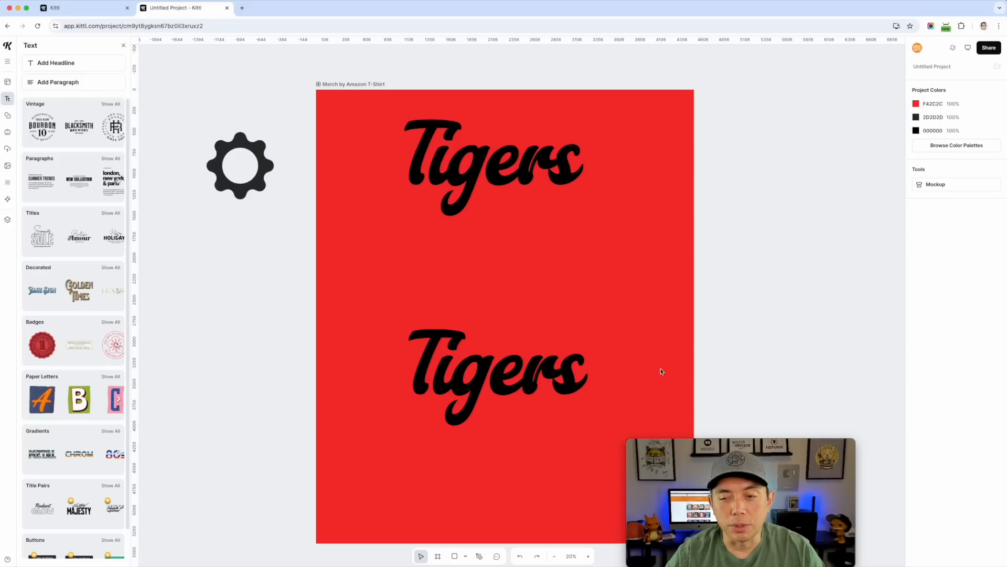
pyautogui.moveTo(792, 444); pyautogui.dragTo(944, 445)
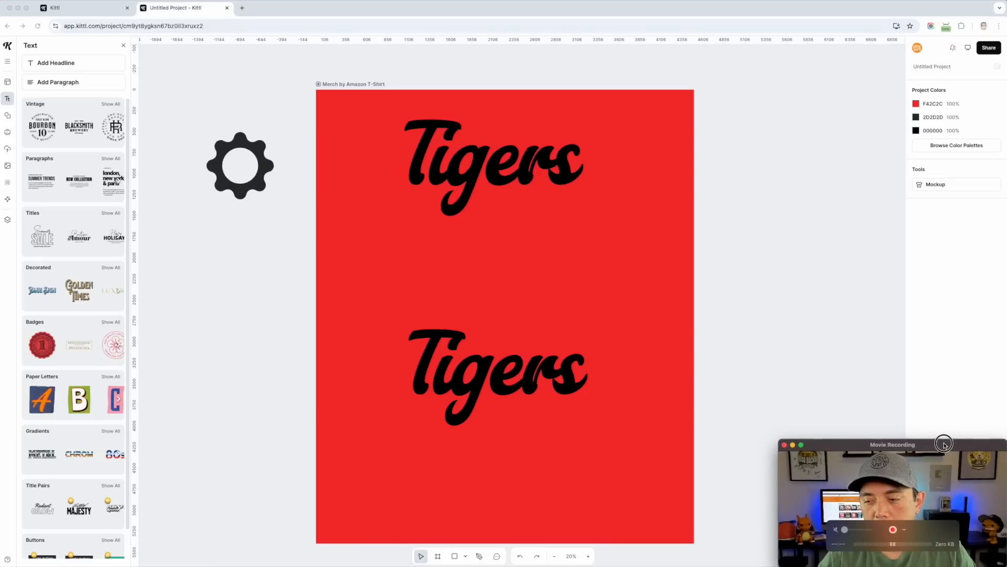
pyautogui.click(749, 333)
# Step: Draw the outer edge of a swash tail with the Pen tool, from the upper Tigers s down and back beneath the word
pyautogui.click(479, 557)
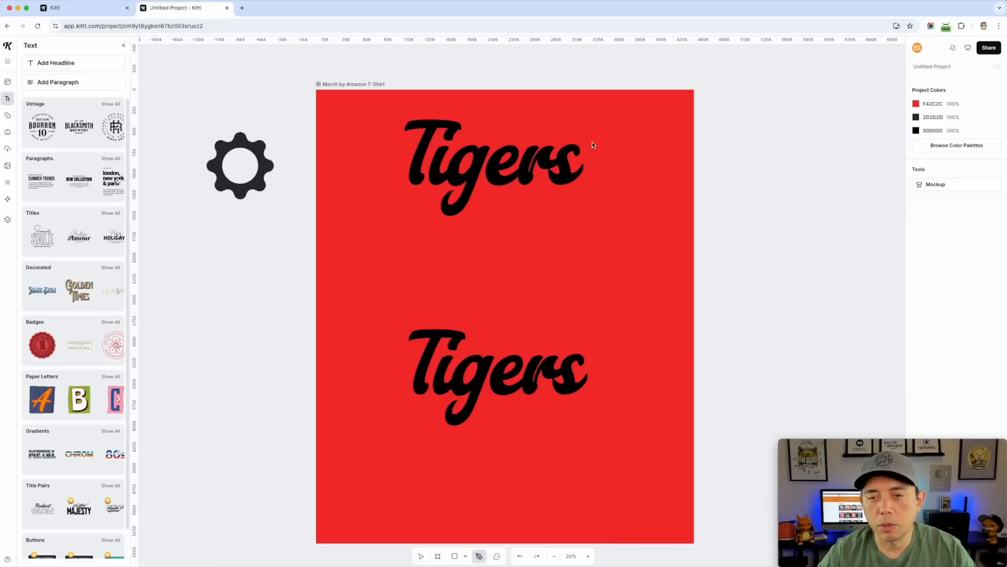
pyautogui.scroll(5, 575, 185)
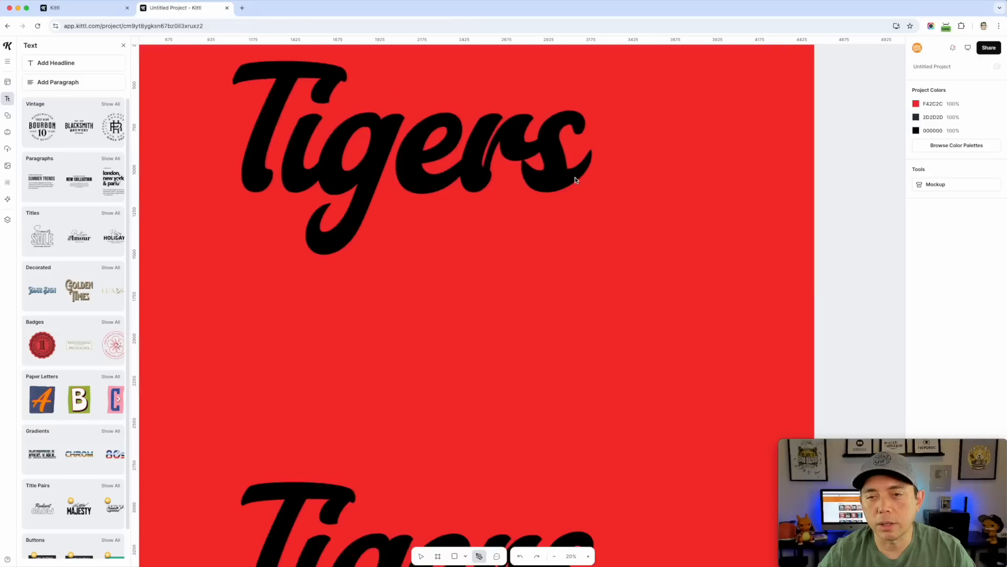
pyautogui.click(588, 149)
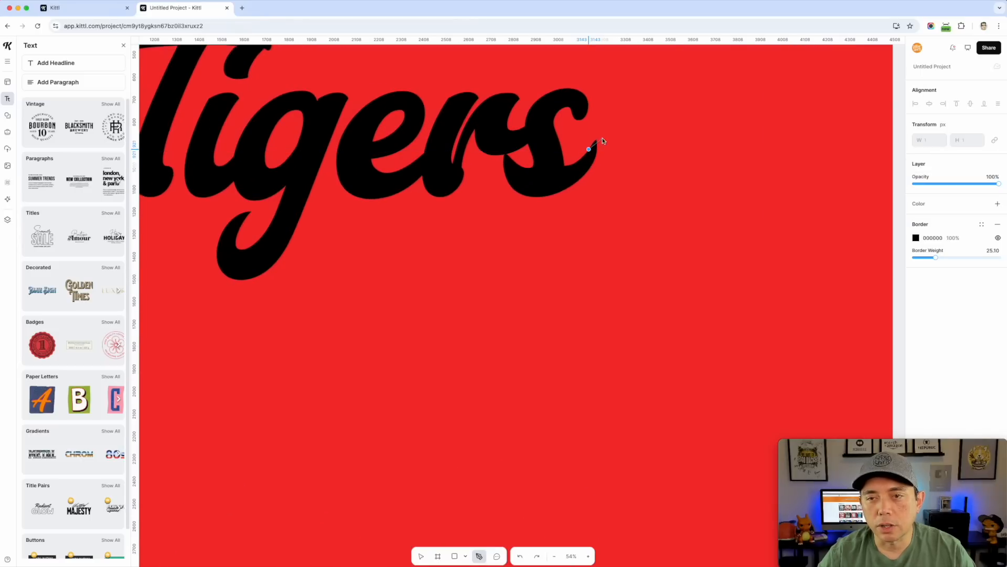
pyautogui.moveTo(605, 127); pyautogui.dragTo(650, 151)
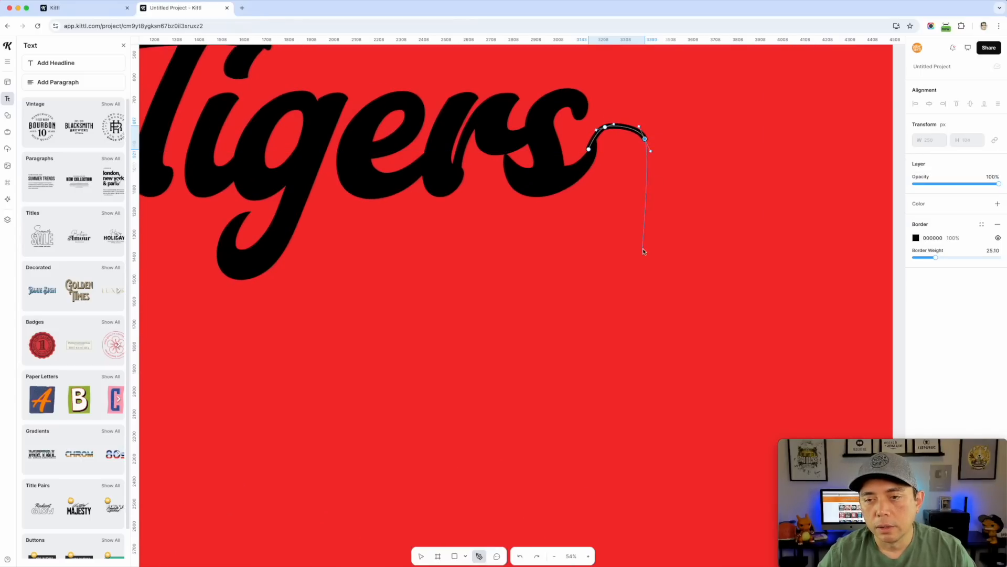
pyautogui.moveTo(635, 251); pyautogui.dragTo(612, 283)
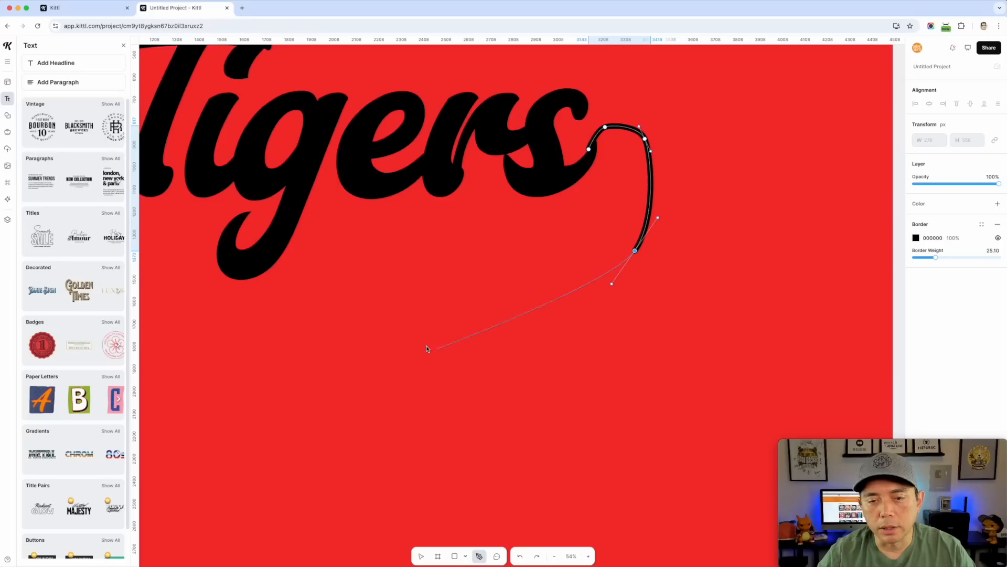
pyautogui.moveTo(419, 365); pyautogui.dragTo(351, 367)
pyautogui.moveTo(227, 363)
pyautogui.mouseDown()
pyautogui.moveTo(191, 368)
pyautogui.moveTo(176, 389)
pyautogui.mouseUp()
pyautogui.scroll(-5, 205, 386)
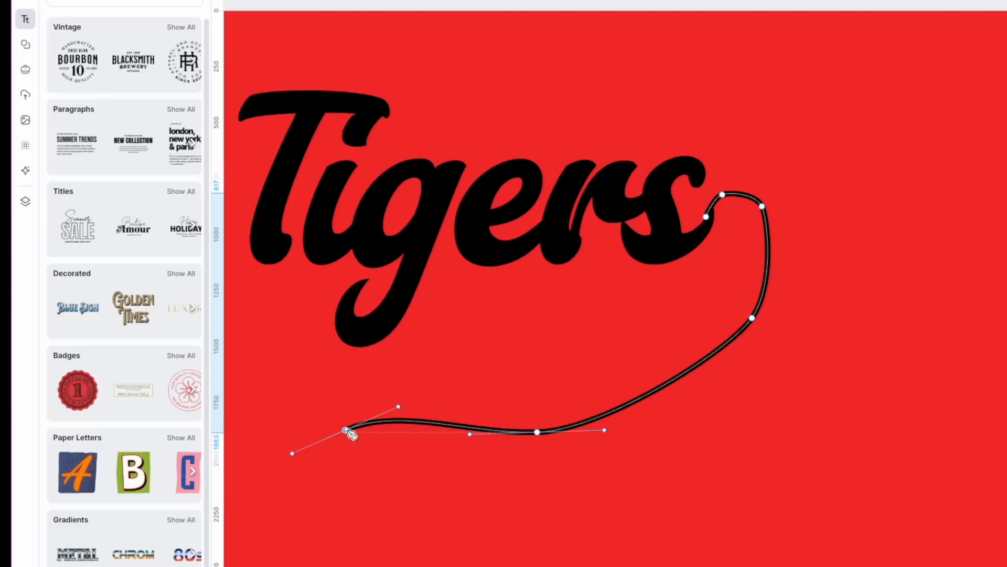
# Step: Draw the tail's slanted left end and inner upper edge back to the s, and close the path at its starting point
pyautogui.click(346, 430)
pyautogui.moveTo(348, 430); pyautogui.dragTo(265, 355)
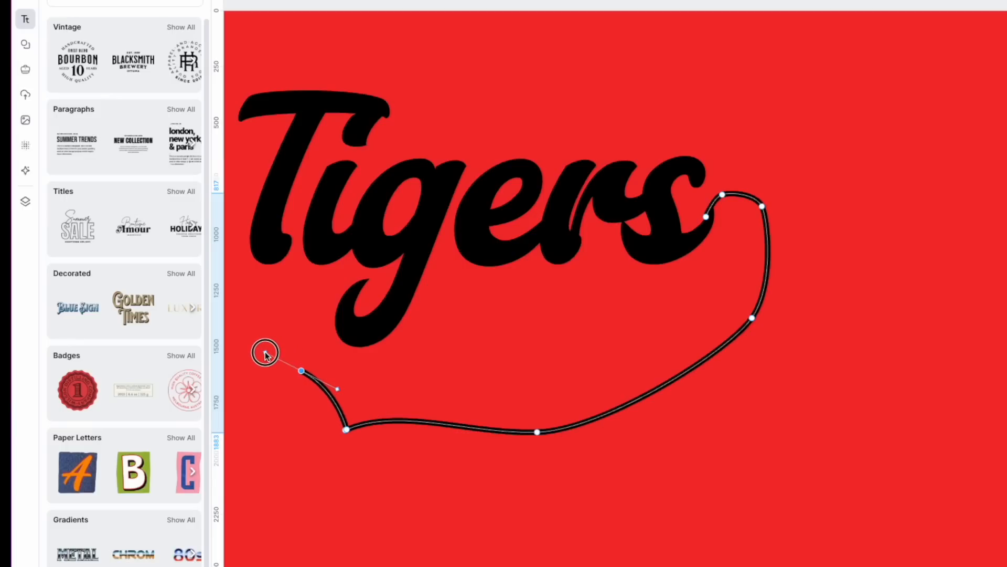
pyautogui.click(302, 371)
pyautogui.moveTo(427, 351); pyautogui.dragTo(502, 363)
pyautogui.moveTo(630, 343); pyautogui.dragTo(723, 209)
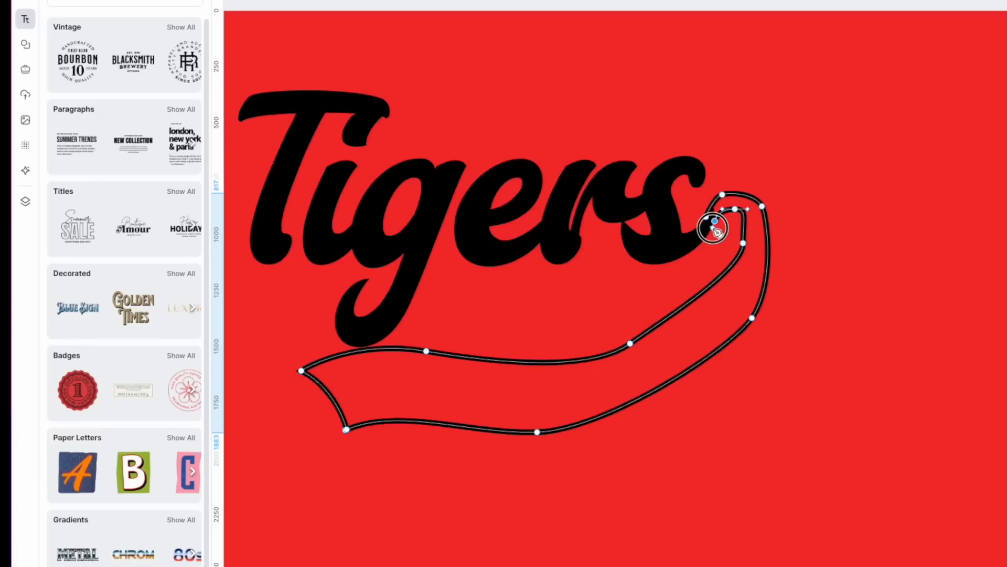
pyautogui.click(707, 216)
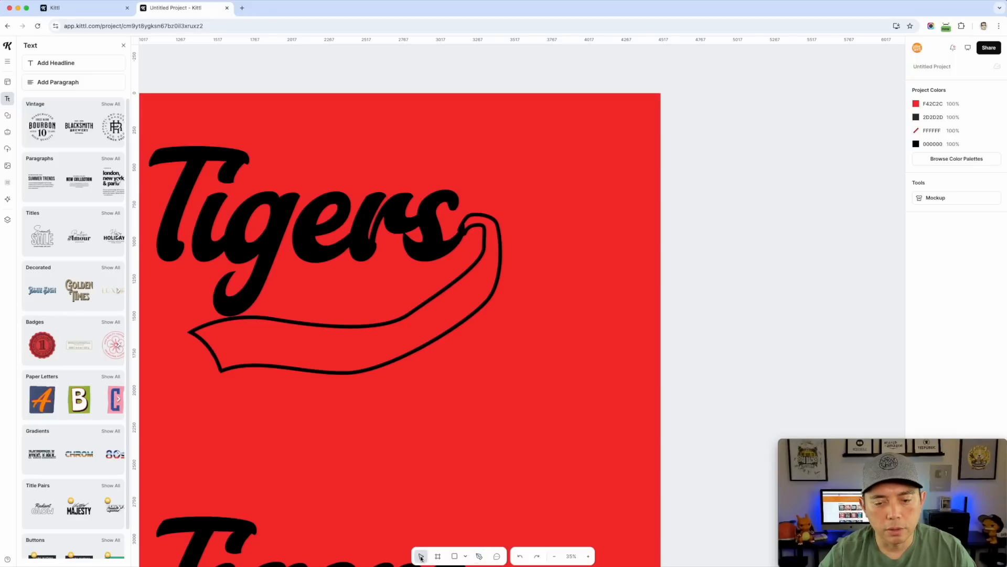
# Step: Move the two left corners of the tail outward and remove the lower-left corner's curve handle
pyautogui.click(324, 373)
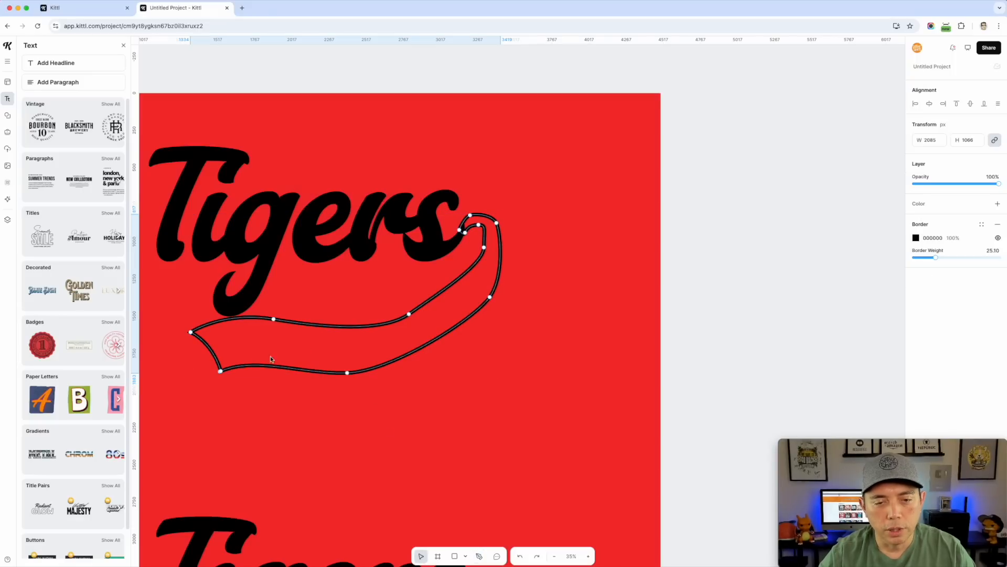
pyautogui.moveTo(190, 332); pyautogui.dragTo(169, 313)
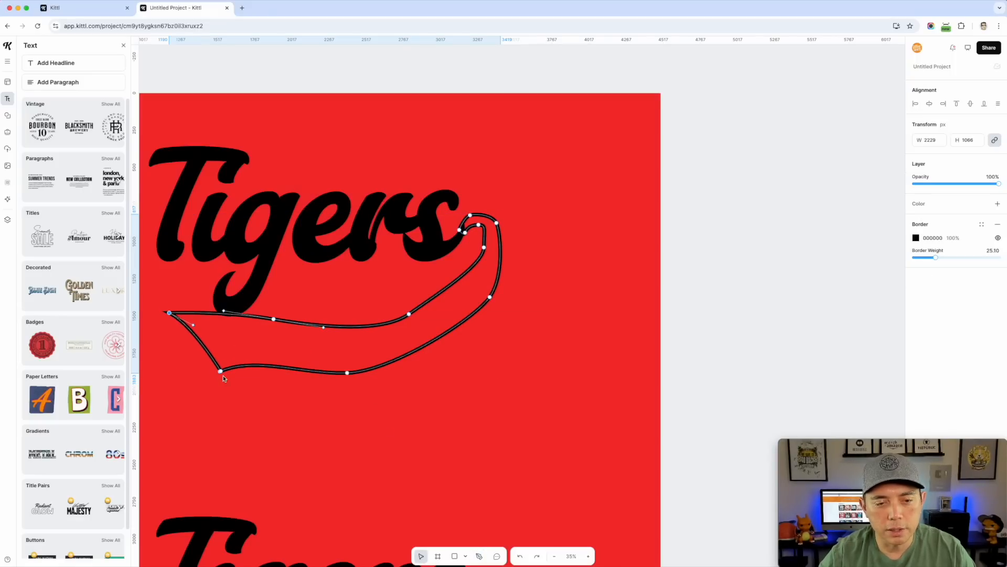
pyautogui.moveTo(224, 380)
pyautogui.mouseDown()
pyautogui.moveTo(202, 382)
pyautogui.moveTo(231, 386)
pyautogui.moveTo(237, 368)
pyautogui.mouseUp()
pyautogui.press('Delete')
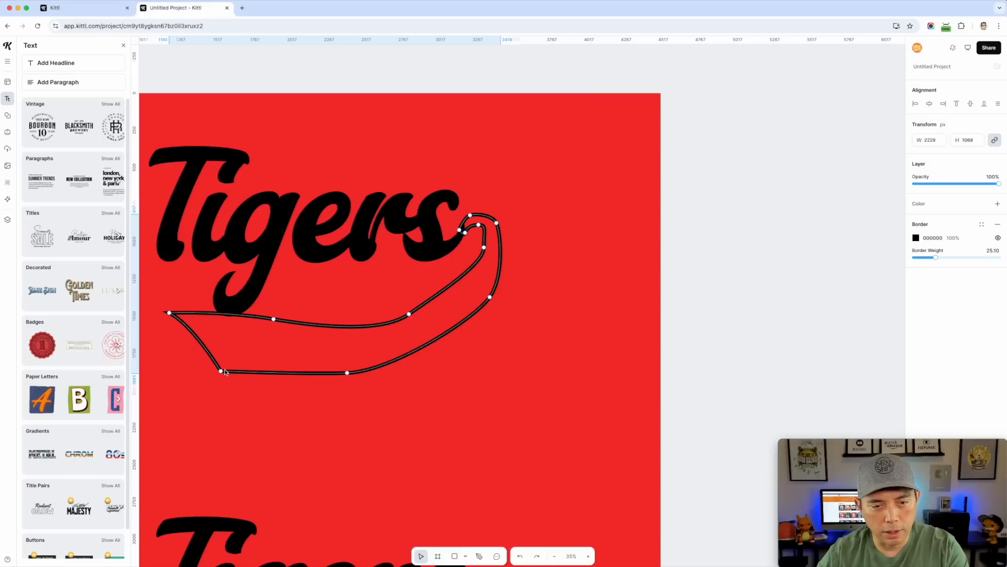
pyautogui.moveTo(221, 371); pyautogui.dragTo(203, 382)
# Step: Round out the tail's lower edge into a fuller curve and raise the two anchor points along its upper edge
pyautogui.moveTo(347, 372); pyautogui.dragTo(462, 360)
pyautogui.moveTo(410, 315); pyautogui.dragTo(400, 288)
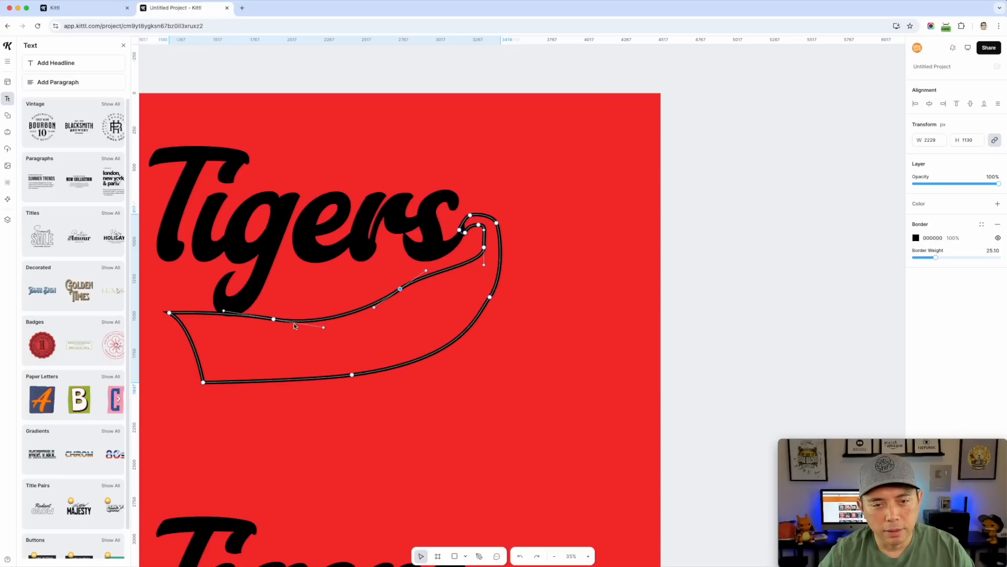
pyautogui.moveTo(279, 318); pyautogui.dragTo(295, 299)
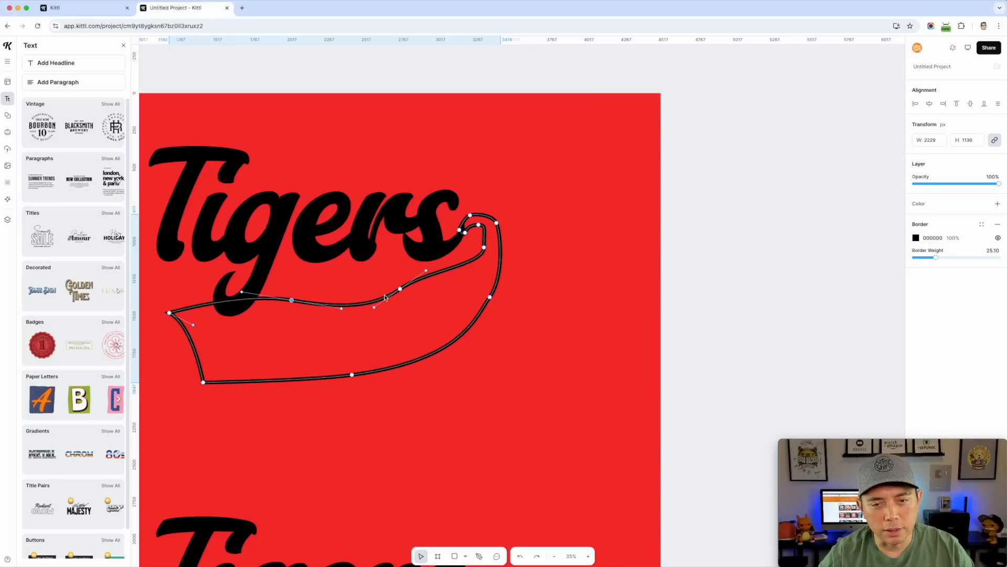
pyautogui.moveTo(398, 290); pyautogui.dragTo(400, 300)
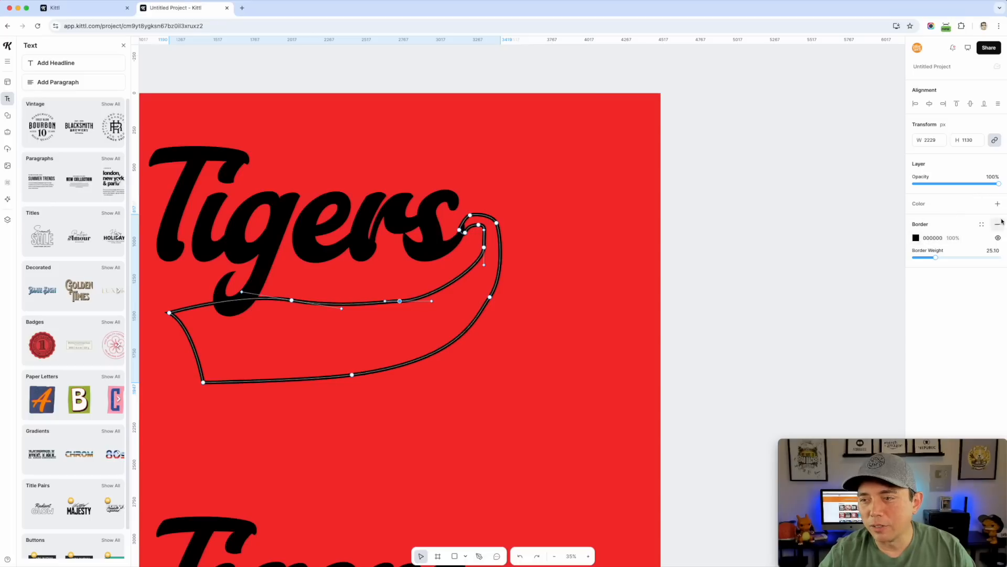
# Step: Fill the tail shape with black 000000 and remove its border
pyautogui.click(937, 206)
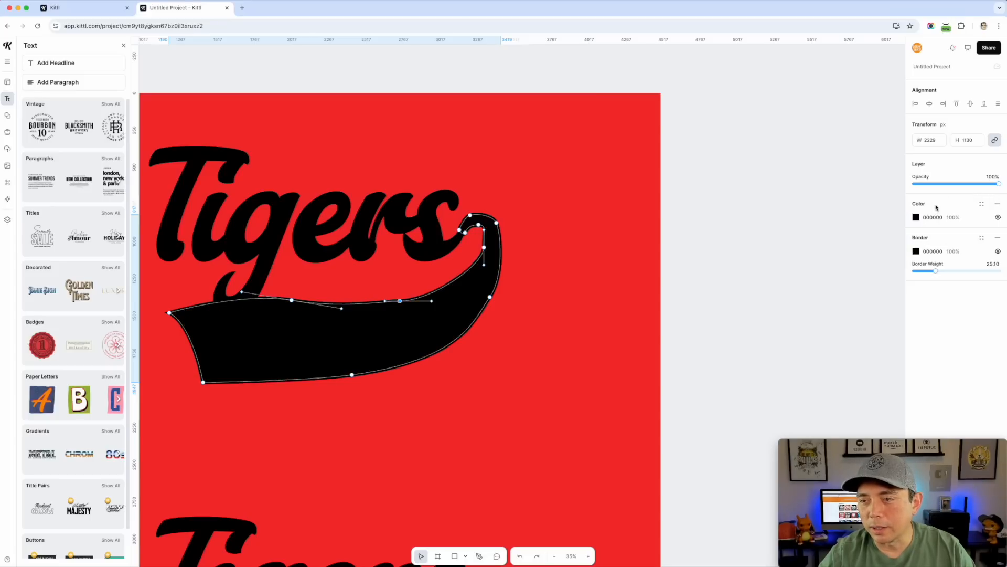
pyautogui.click(997, 238)
# Step: Refine the tail's upper edge by raising its left corner and repositioning the anchor points up to the bend beside the s
pyautogui.moveTo(484, 248); pyautogui.dragTo(478, 250)
pyautogui.moveTo(400, 301); pyautogui.dragTo(396, 284)
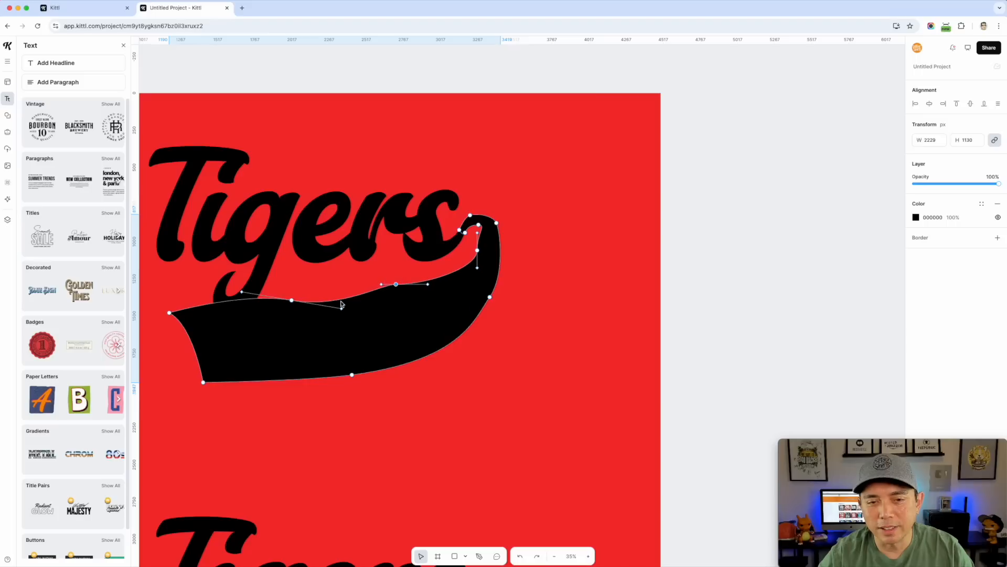
pyautogui.moveTo(292, 303)
pyautogui.mouseDown()
pyautogui.moveTo(294, 290)
pyautogui.moveTo(303, 313)
pyautogui.mouseUp()
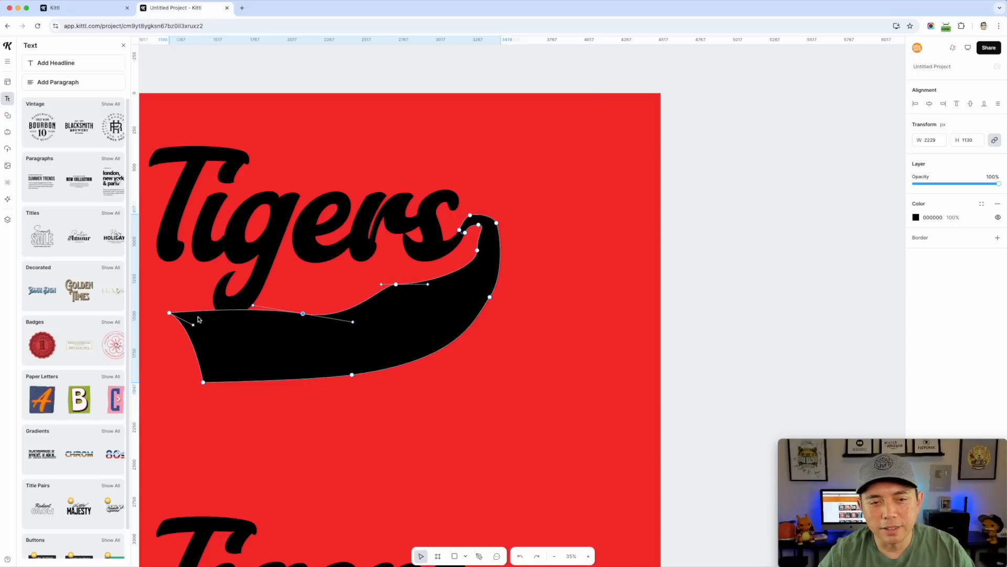
pyautogui.moveTo(169, 315); pyautogui.dragTo(166, 293)
pyautogui.moveTo(303, 313); pyautogui.dragTo(401, 297)
# Step: Slim the tail to about 2253 by 1003 px by raising its lower-edge points and smoothing the right-hand curve
pyautogui.moveTo(353, 374); pyautogui.dragTo(361, 342)
pyautogui.moveTo(203, 383); pyautogui.dragTo(198, 363)
pyautogui.moveTo(362, 344); pyautogui.dragTo(360, 347)
pyautogui.click(474, 332)
pyautogui.moveTo(492, 298); pyautogui.dragTo(468, 272)
pyautogui.click(478, 251)
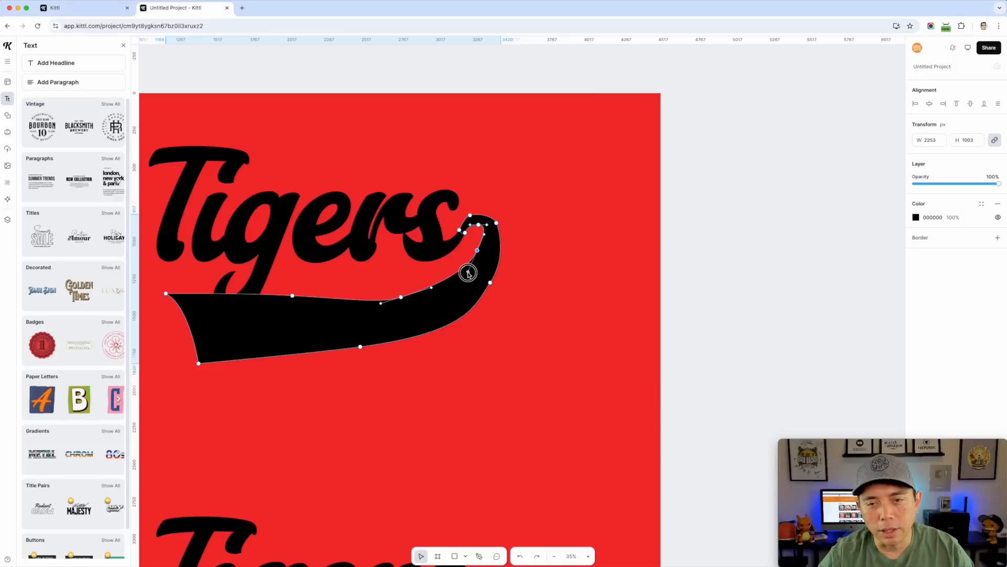
pyautogui.click(533, 344)
pyautogui.click(645, 294)
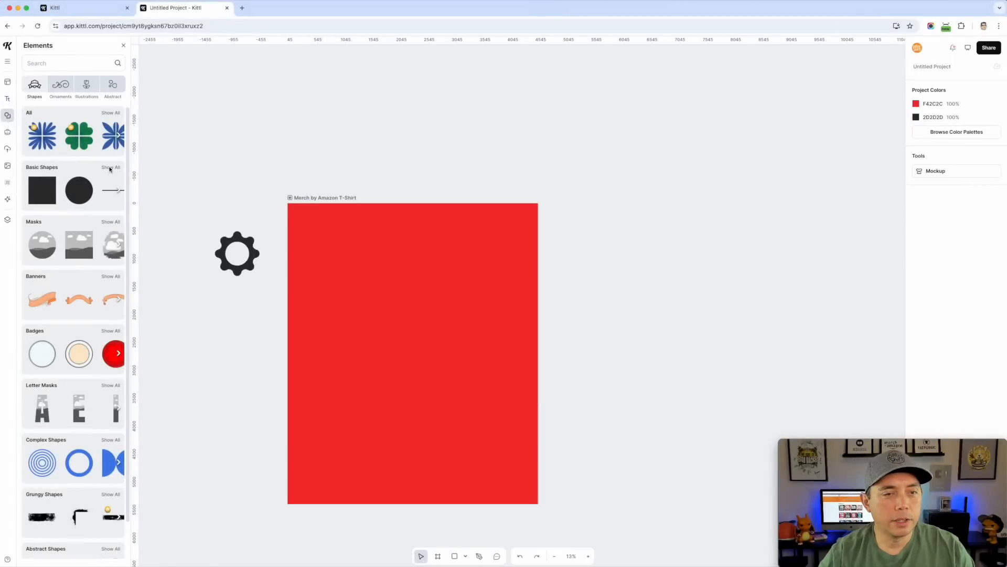
# Step: Add the spiked arrowhead shape from the Basic Shapes elements and place it on the upper part of the artboard
pyautogui.click(111, 167)
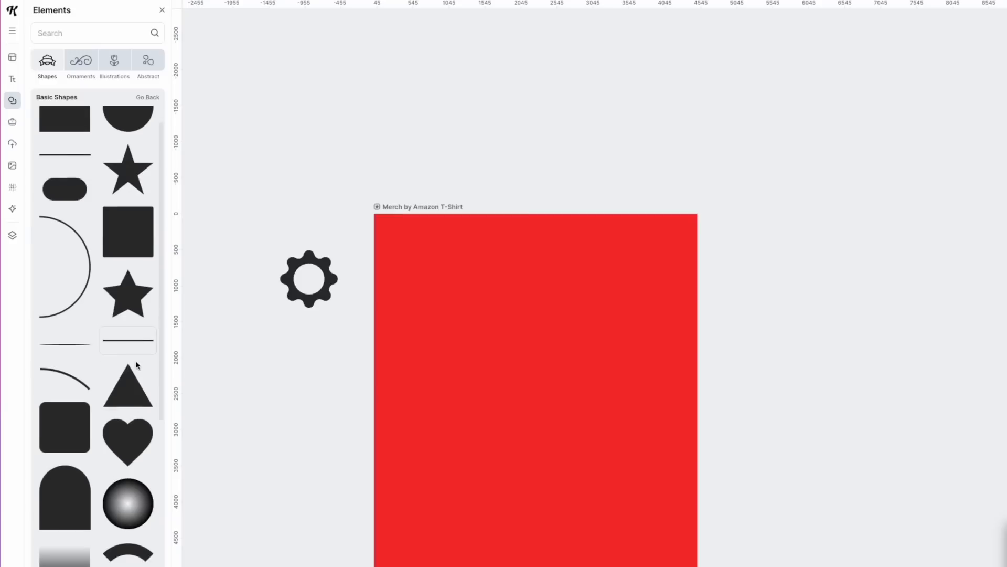
pyautogui.scroll(-3, 101, 360)
pyautogui.scroll(-10, 134, 418)
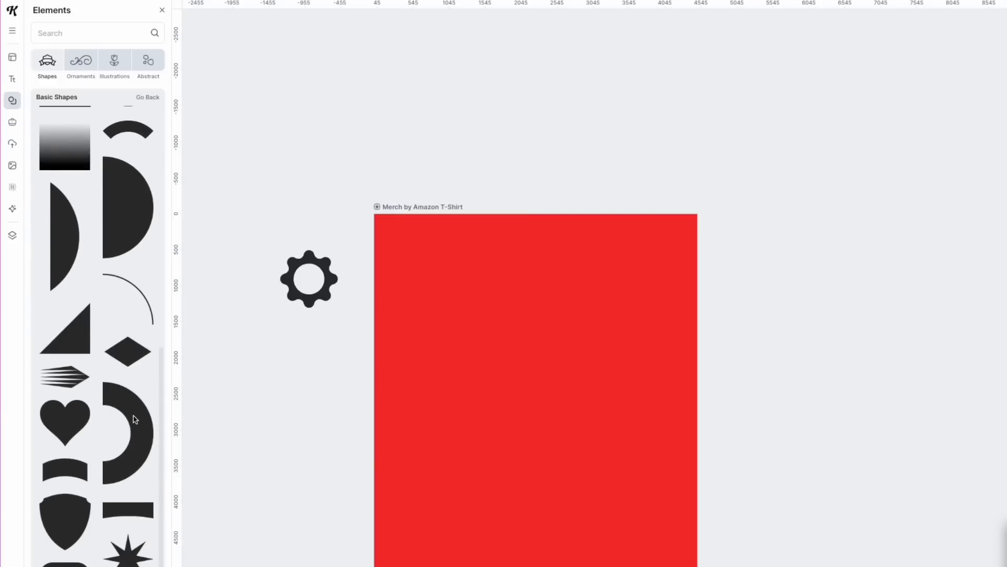
pyautogui.scroll(-1, 84, 244)
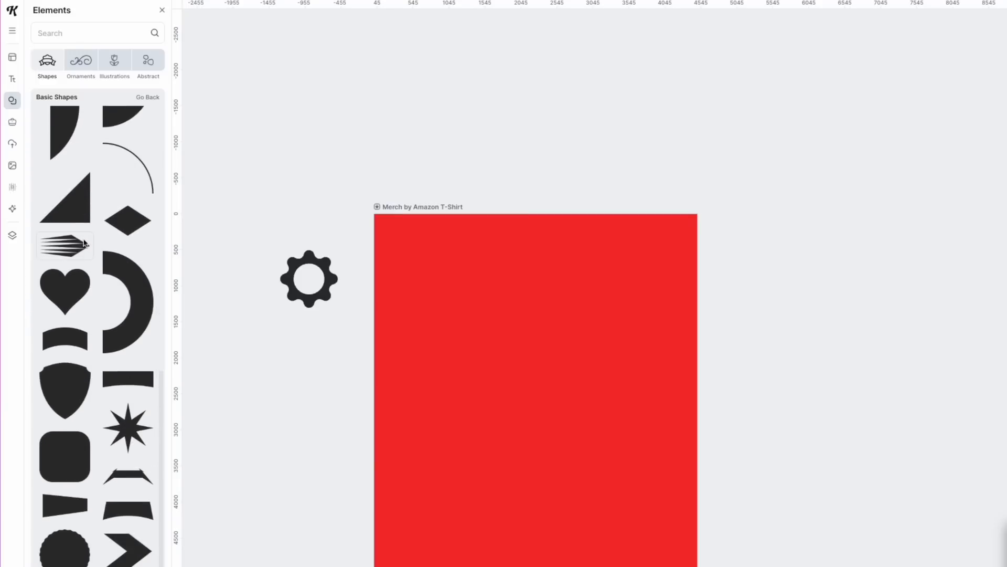
pyautogui.click(78, 242)
pyautogui.moveTo(619, 313); pyautogui.dragTo(549, 295)
# Step: Shorten the spiked shape's top and bottom spikes by moving their left tips inward
pyautogui.doubleClick(499, 288)
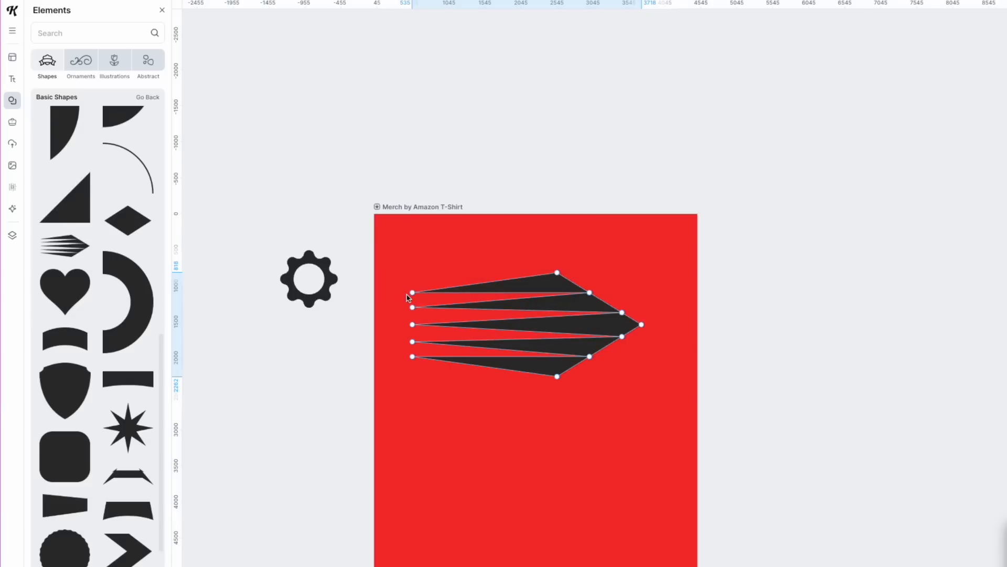
pyautogui.moveTo(412, 292); pyautogui.dragTo(473, 291)
pyautogui.moveTo(412, 356); pyautogui.dragTo(474, 360)
# Step: Delete the edited spiked shape from the artboard
pyautogui.click(814, 308)
pyautogui.click(968, 302)
pyautogui.moveTo(857, 209); pyautogui.dragTo(374, 427)
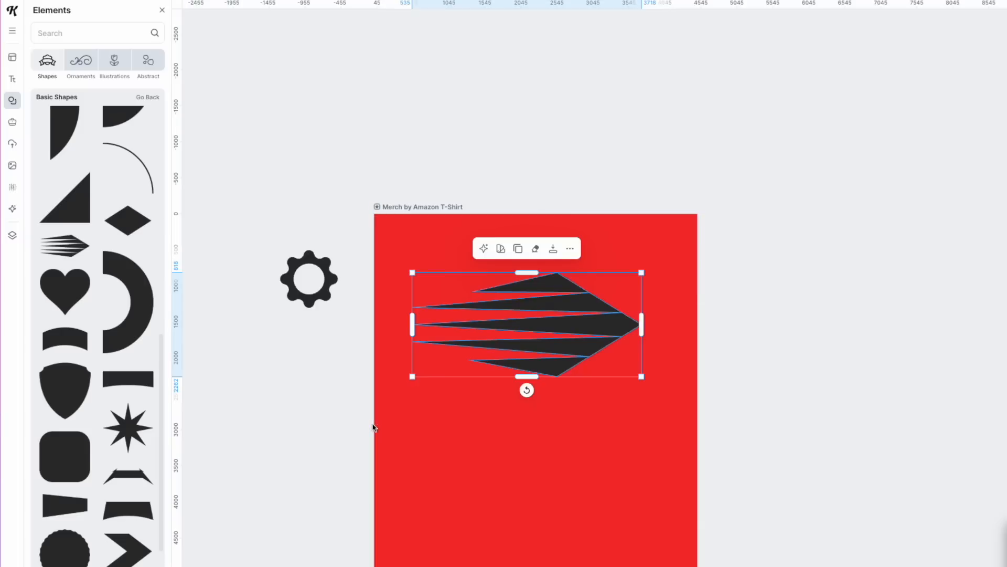
pyautogui.press('Delete')
# Step: Examine the variety of shapes available in the Basic Shapes elements collection
pyautogui.scroll(-15, 126, 416)
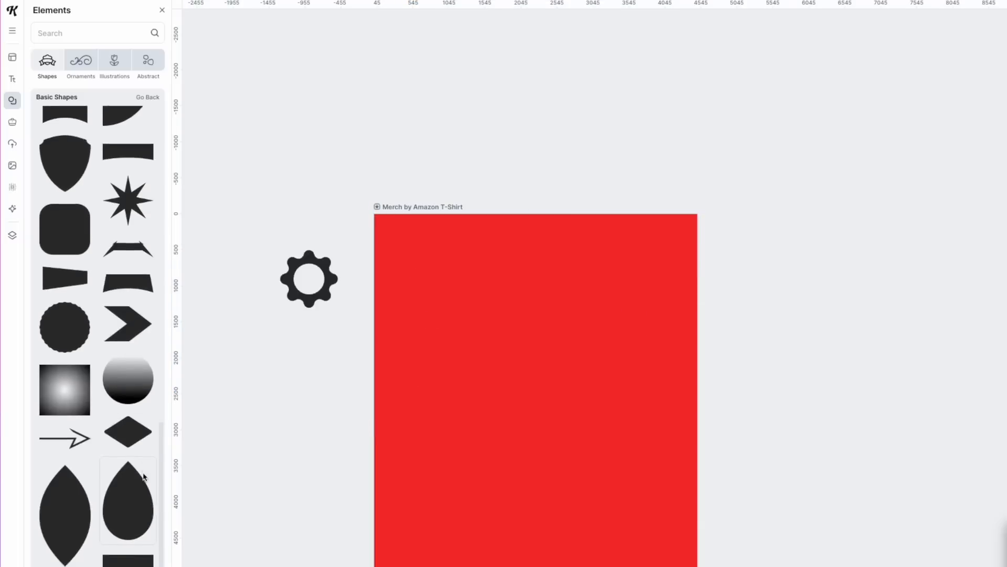
pyautogui.scroll(-15, 146, 476)
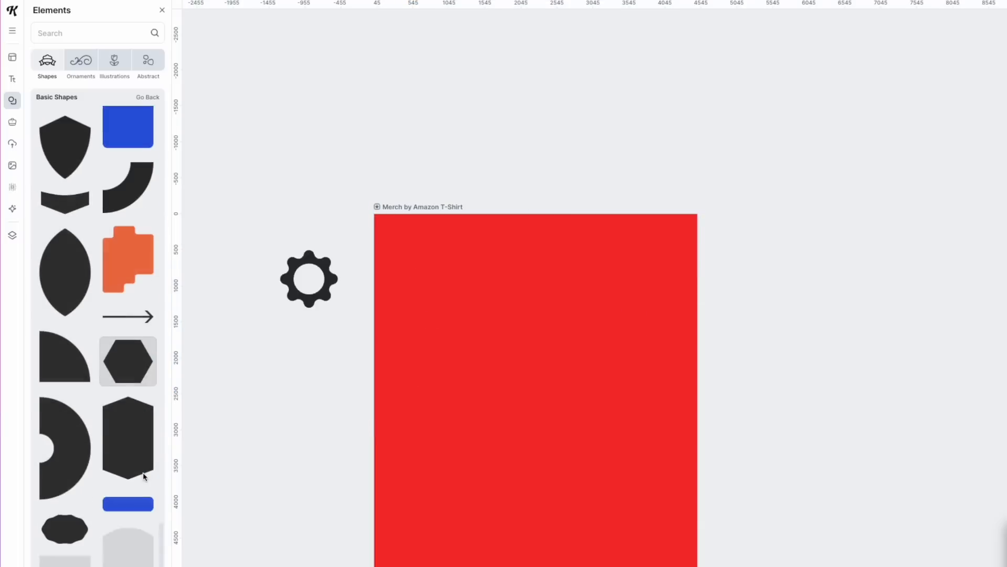
pyautogui.scroll(-15, 145, 482)
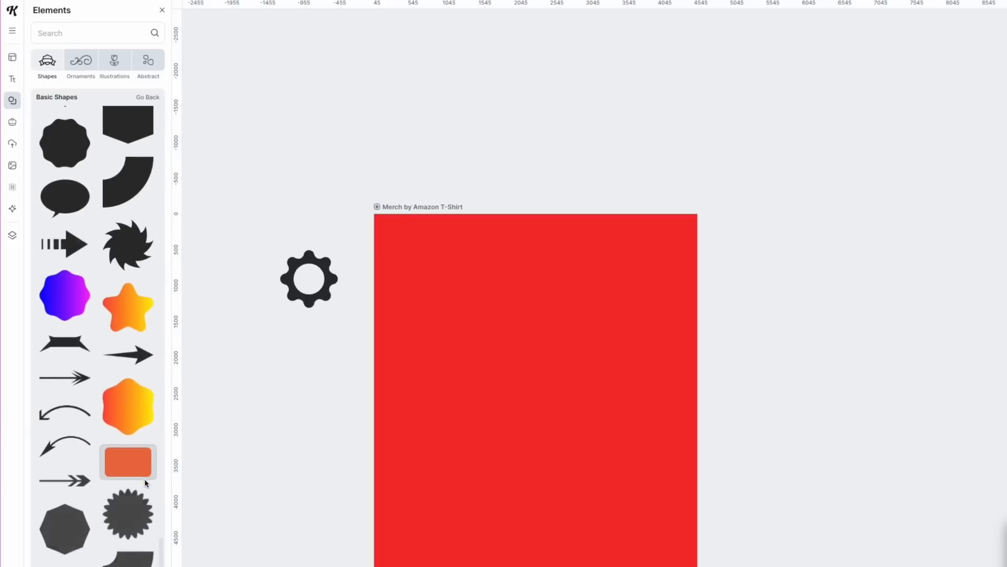
pyautogui.scroll(-15, 146, 482)
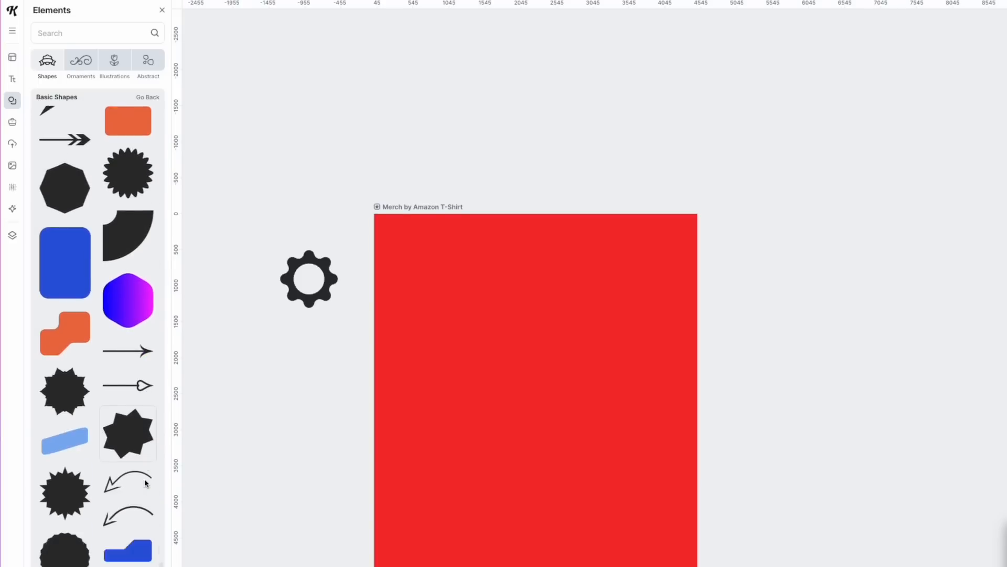
pyautogui.scroll(-15, 146, 482)
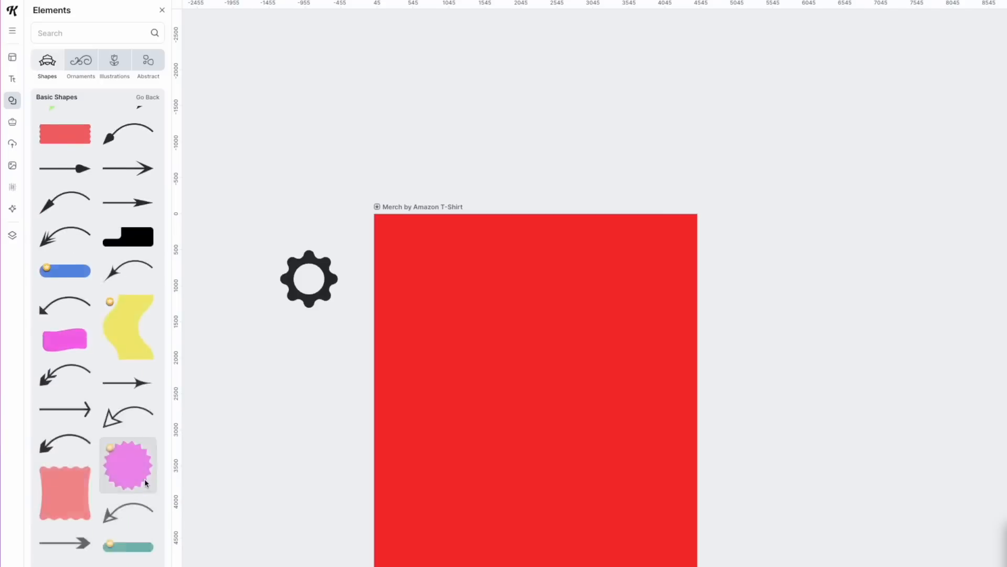
pyautogui.scroll(-15, 145, 483)
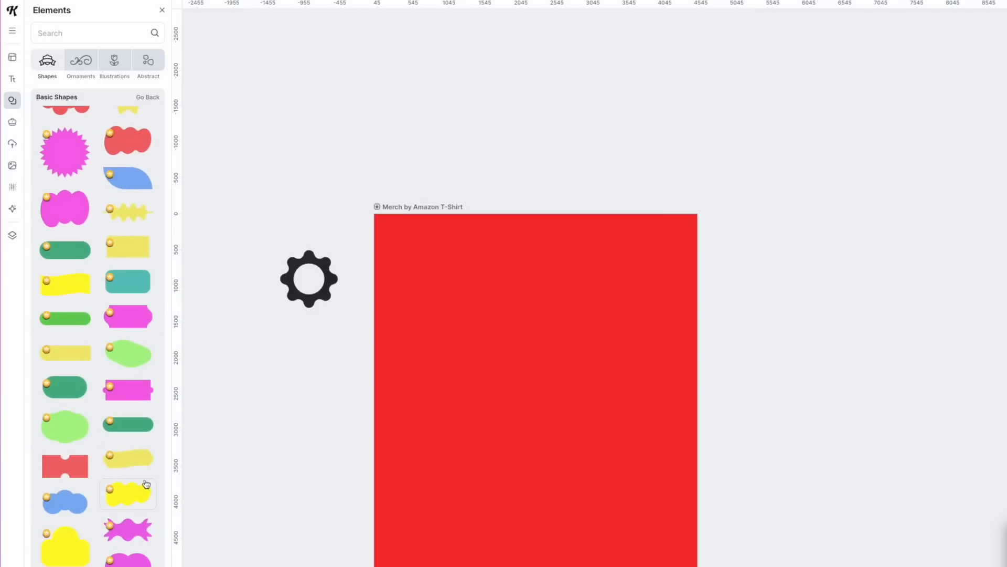
pyautogui.scroll(6, 146, 483)
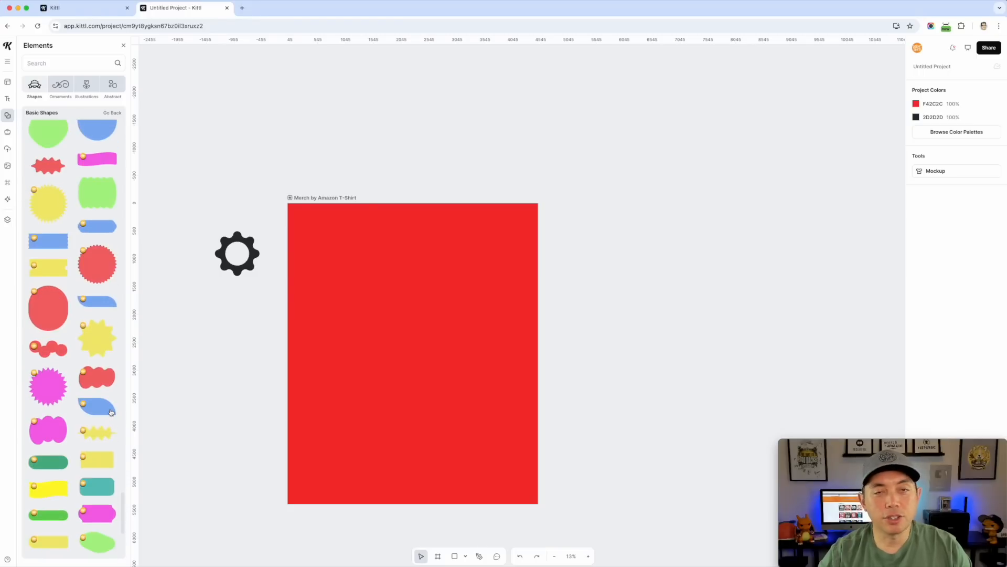
pyautogui.scroll(15, 111, 412)
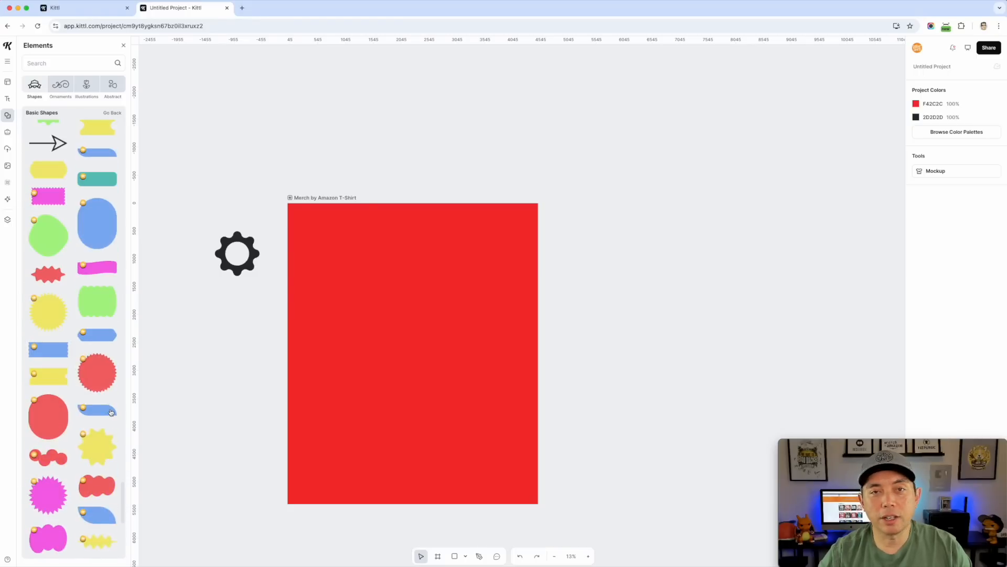
pyautogui.scroll(10, 110, 412)
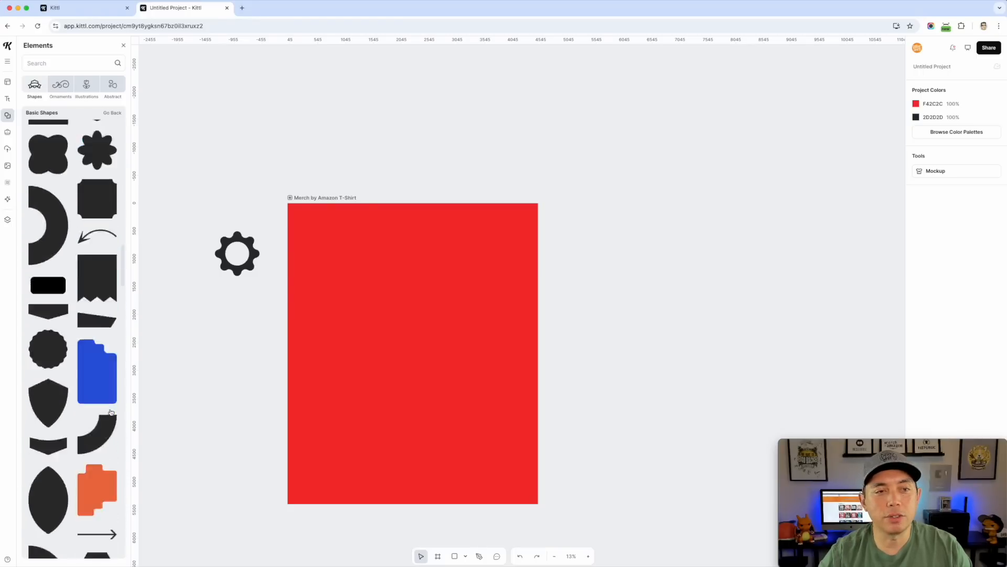
# Step: Delete the gear shape beside the artboard
pyautogui.scroll(15, 590, 290)
pyautogui.scroll(-15, 591, 289)
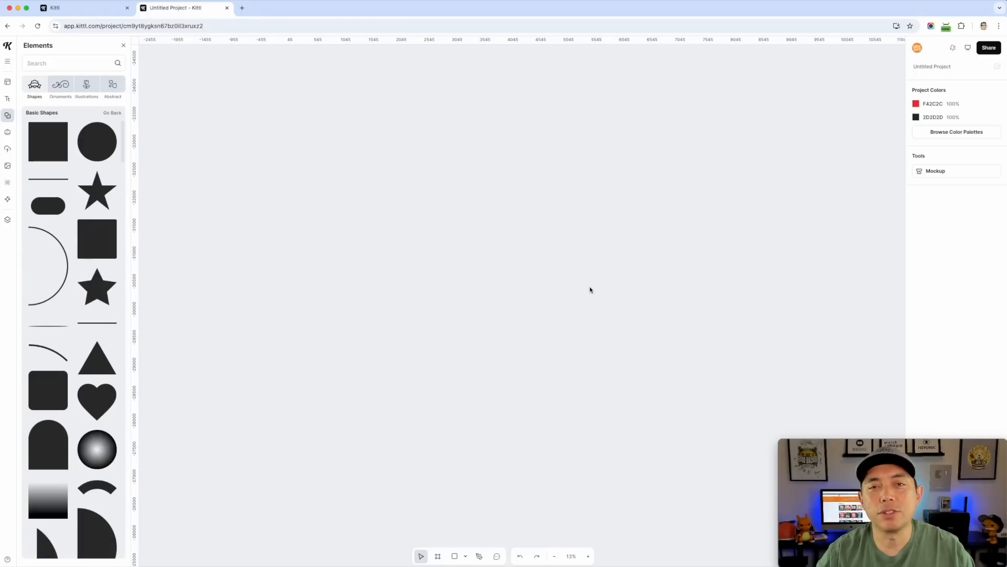
pyautogui.scroll(-20, 587, 282)
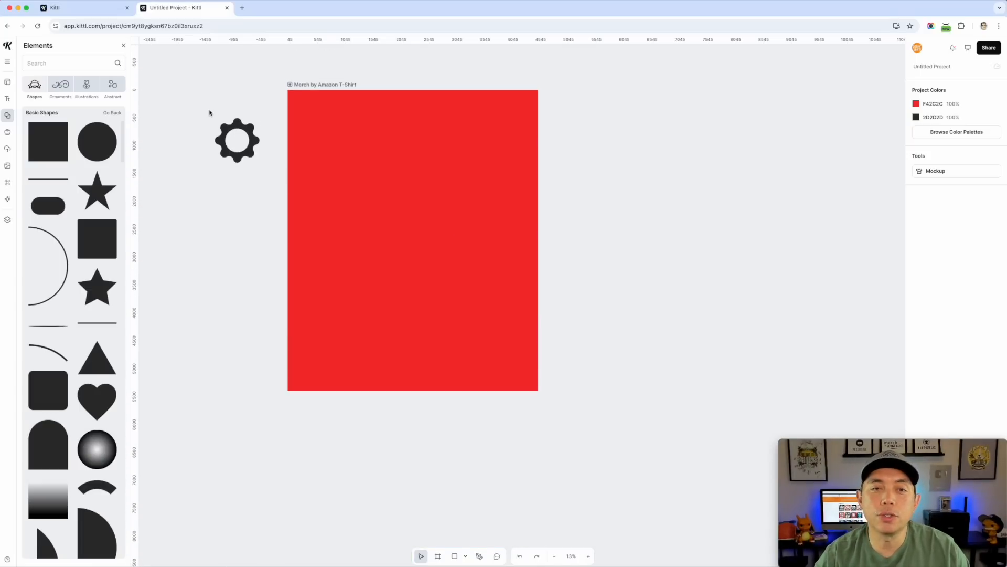
pyautogui.moveTo(206, 110); pyautogui.dragTo(271, 191)
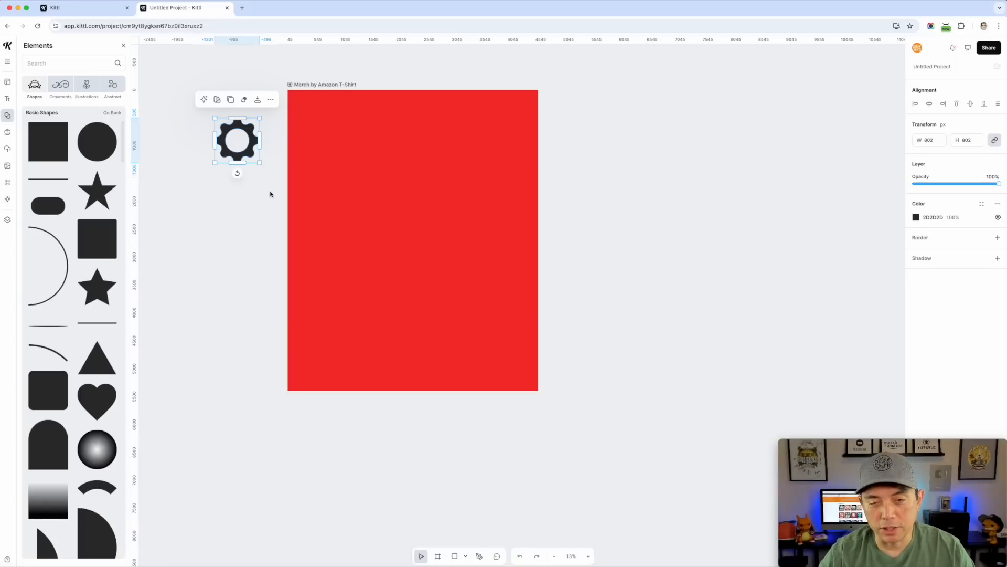
pyautogui.press('BackSpace')
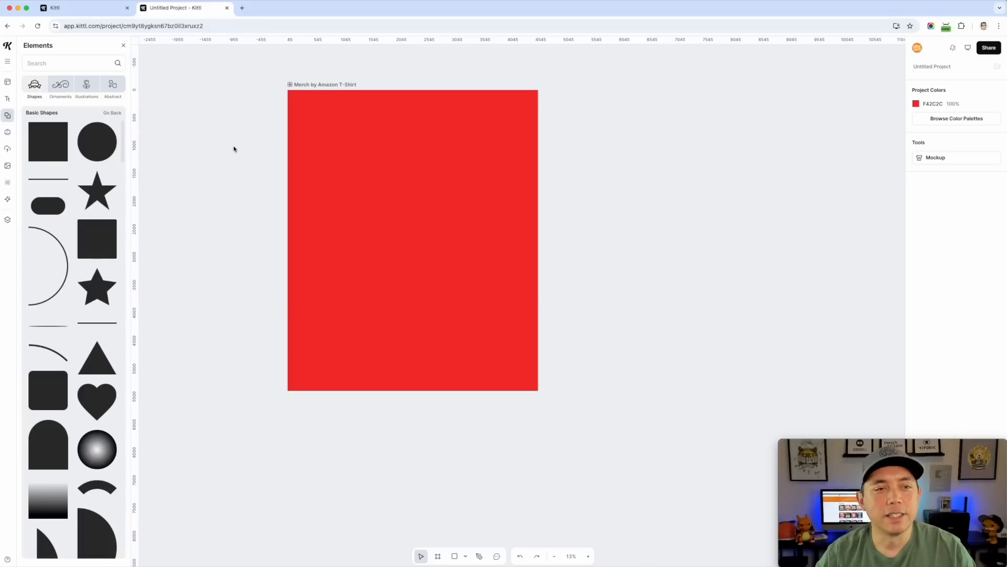
# Step: Add a headline text on the upper part of the artboard, enlarge it, and set its typeface to Univercity
pyautogui.click(7, 98)
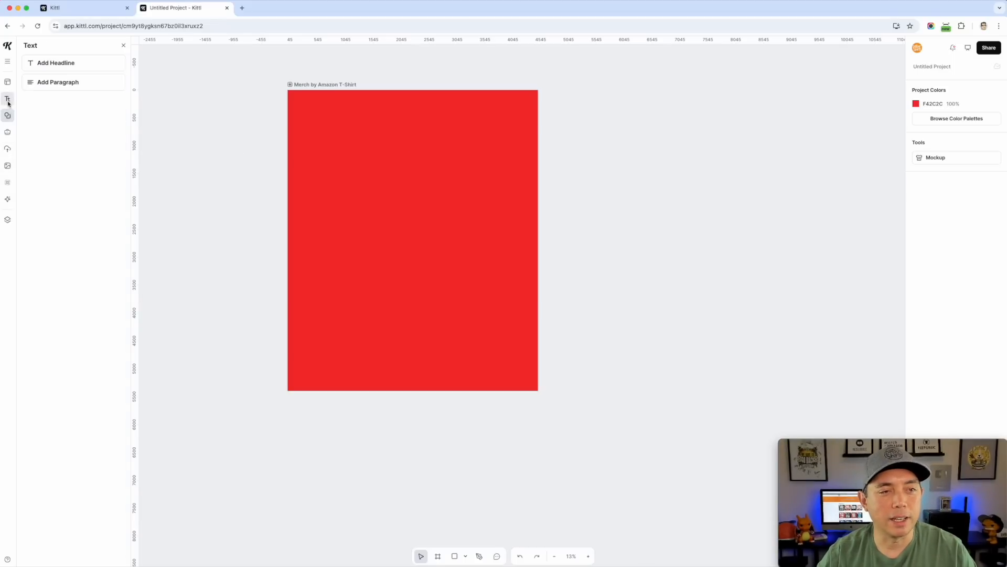
pyautogui.click(68, 63)
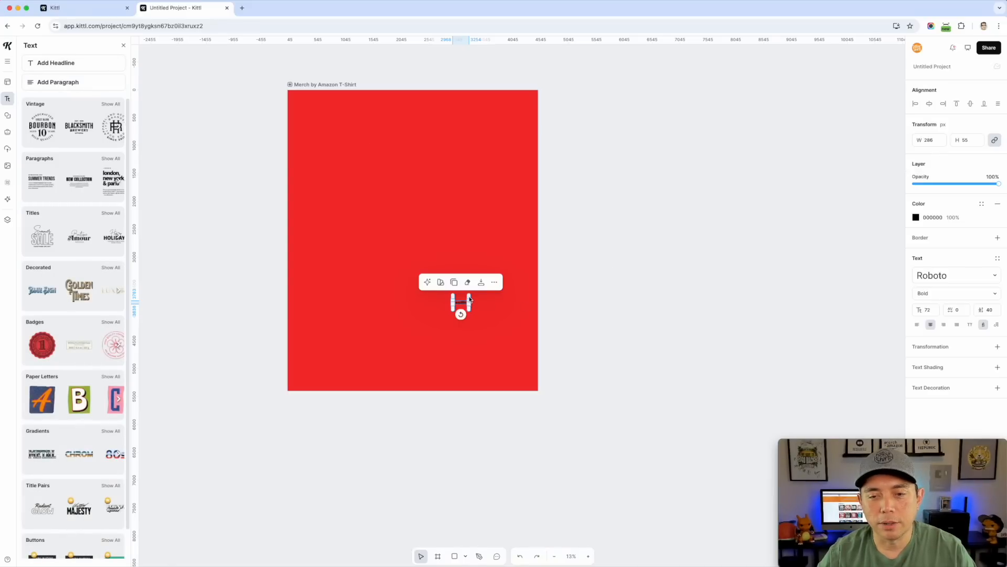
pyautogui.moveTo(469, 301); pyautogui.dragTo(392, 155)
pyautogui.click(964, 281)
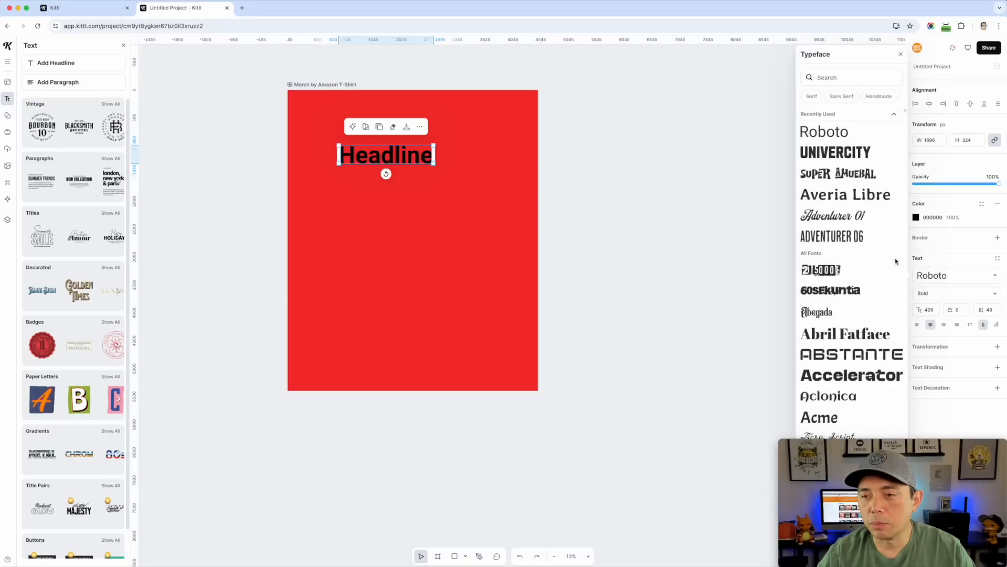
pyautogui.click(835, 153)
pyautogui.moveTo(438, 175); pyautogui.dragTo(493, 157)
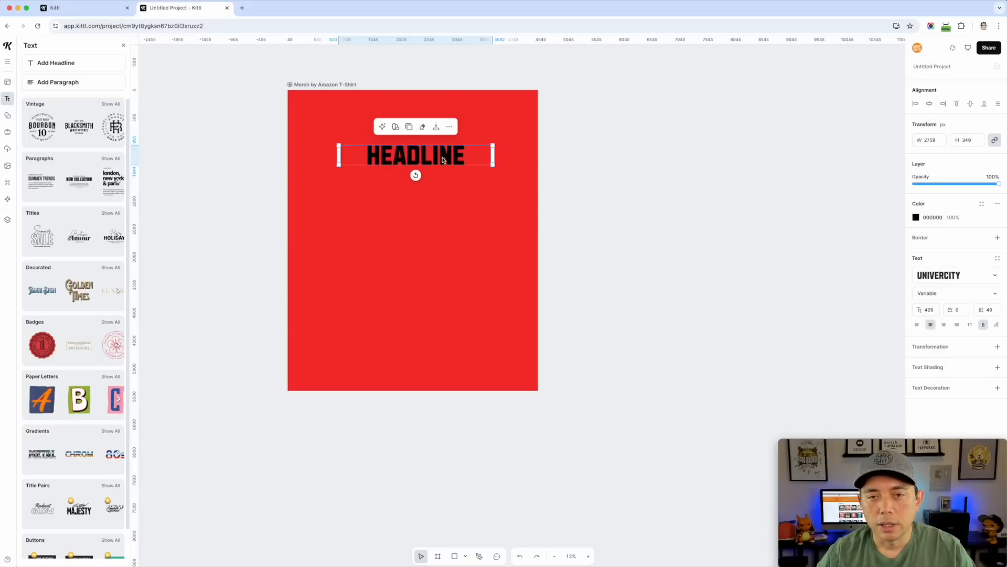
# Step: Replace the headline text with OUT, enlarge it to font size 1650, and place a copy directly below it
pyautogui.doubleClick(443, 157)
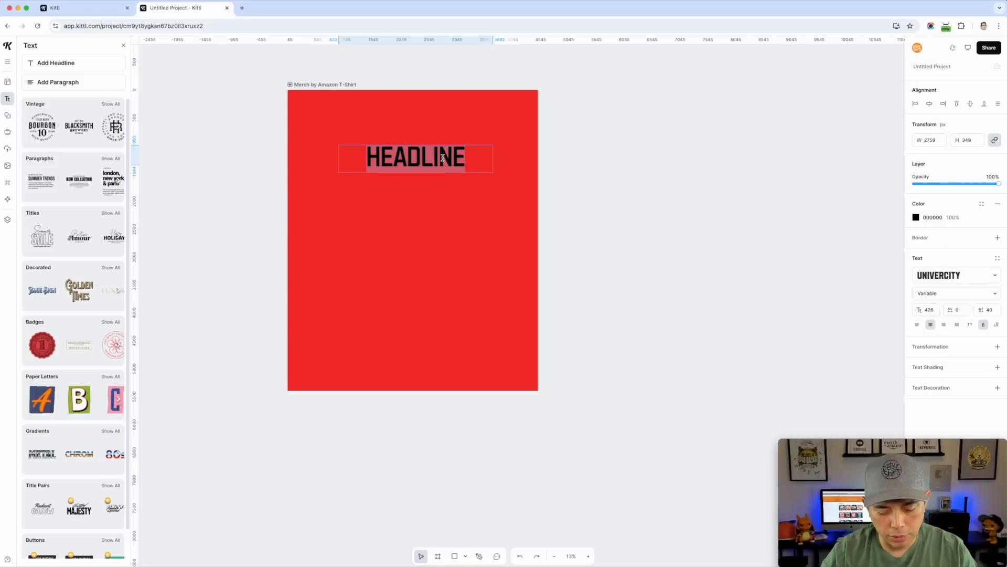
pyautogui.write('OUT')
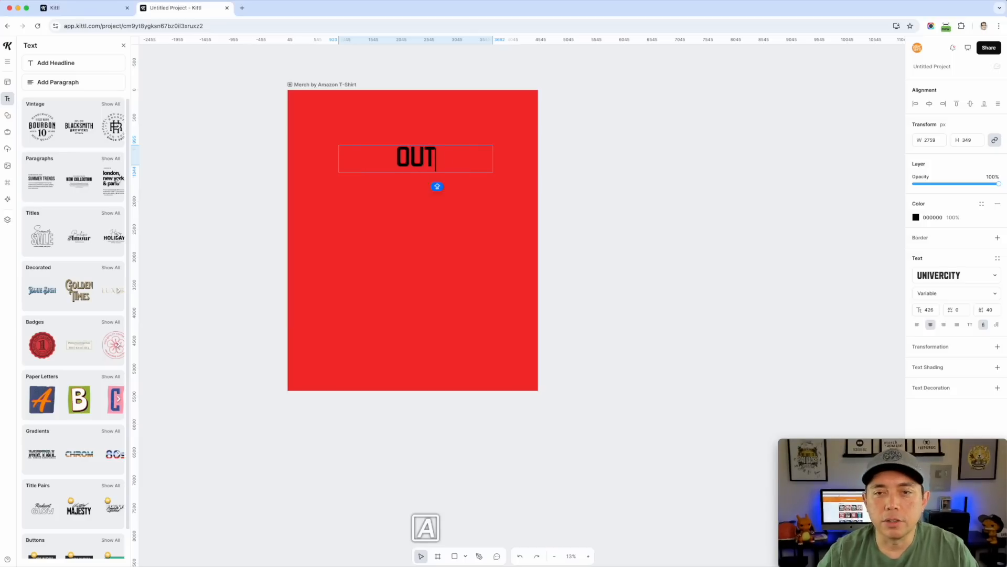
pyautogui.press('Escape')
pyautogui.moveTo(497, 157); pyautogui.dragTo(451, 254)
# Step: Change the lower copy's text to DOORS and scale it to about font size 1049 on one line beneath OUT
pyautogui.doubleClick(451, 252)
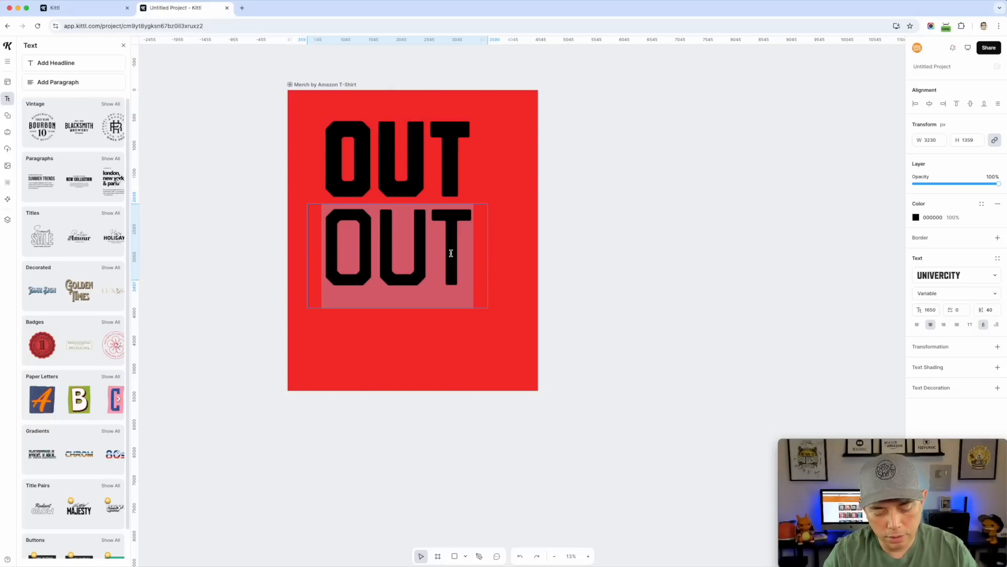
pyautogui.write('DOORS')
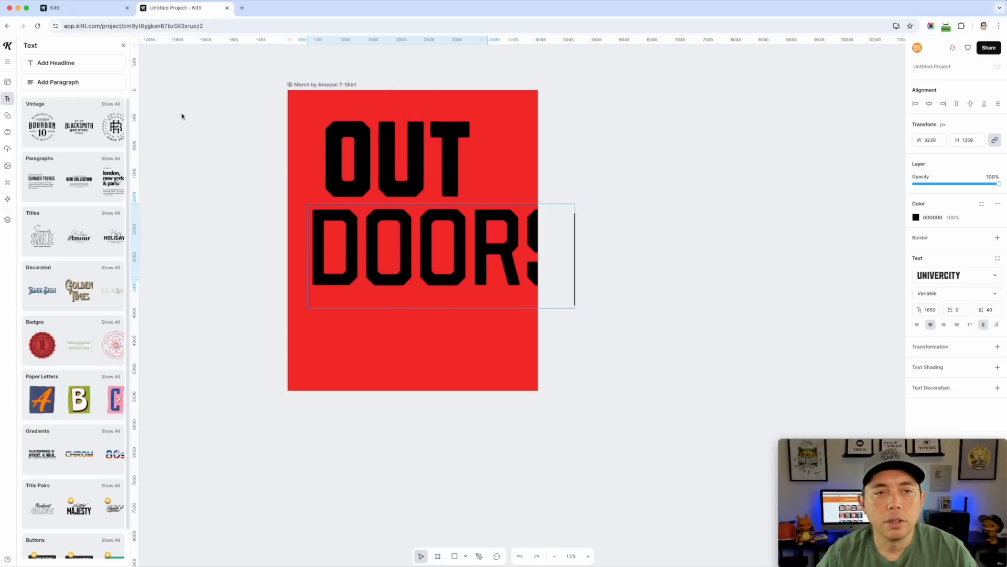
pyautogui.press('Escape')
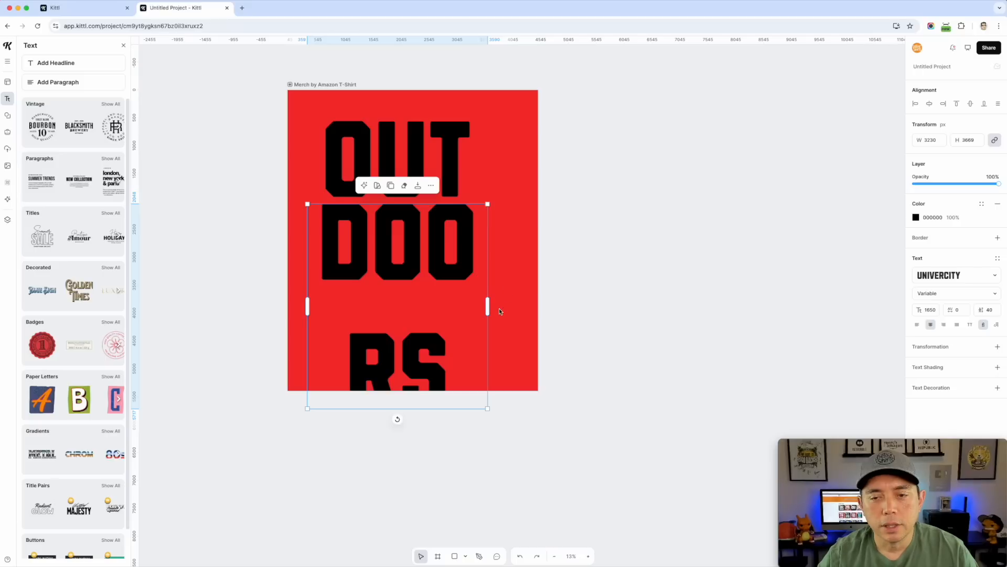
pyautogui.moveTo(488, 306); pyautogui.dragTo(488, 250)
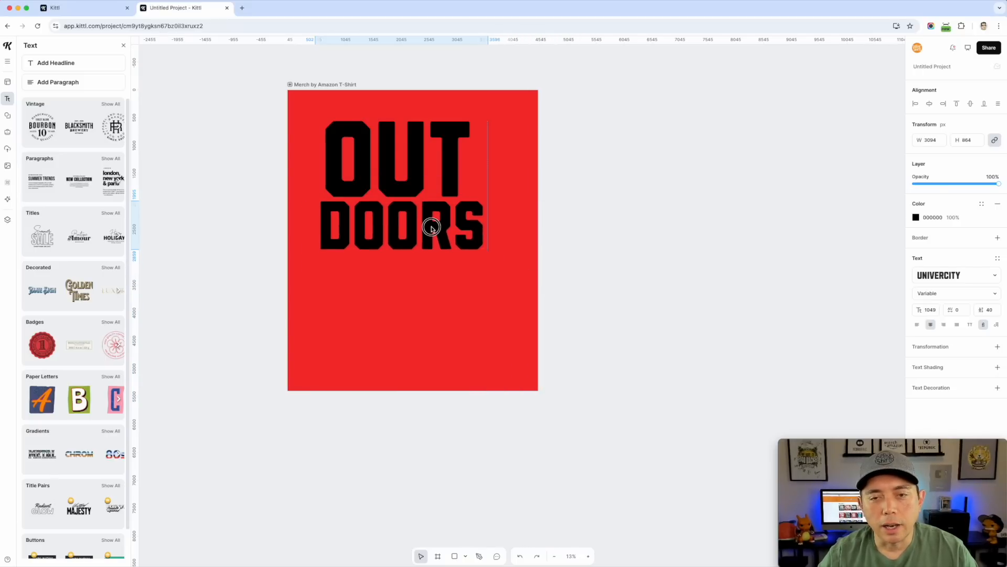
# Step: Examine the editing options of the OUT and DOORS text objects, separately and selected together
pyautogui.scroll(5, 318, 156)
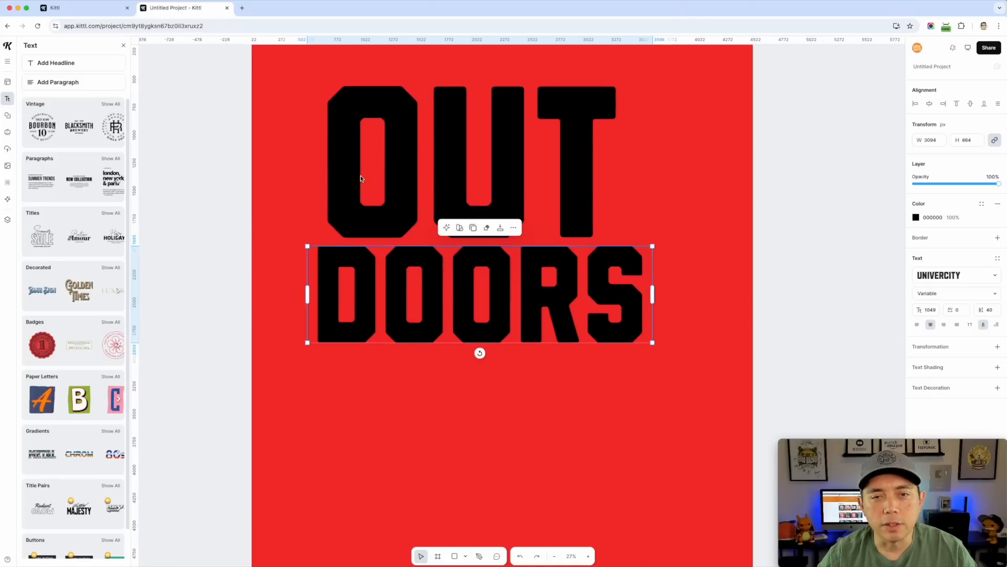
pyautogui.click(276, 196)
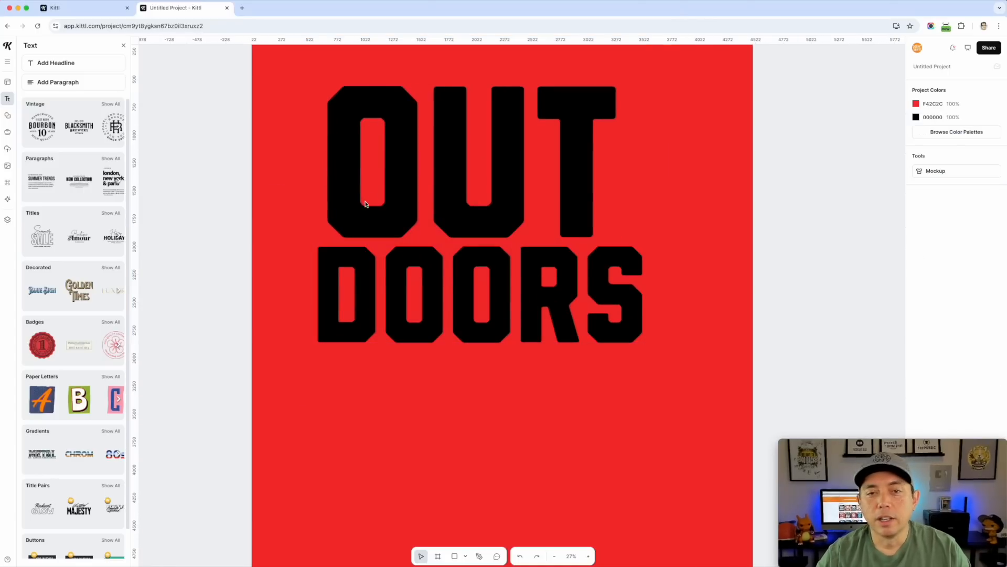
pyautogui.click(352, 218)
pyautogui.click(351, 216)
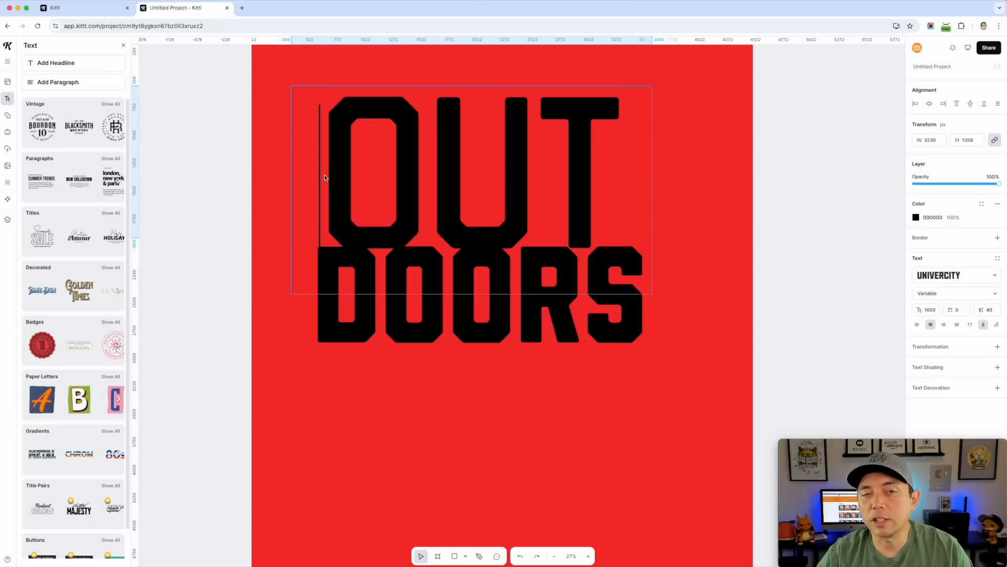
pyautogui.click(205, 107)
pyautogui.click(206, 111)
pyautogui.click(573, 168)
pyautogui.keyDown('shift'); pyautogui.click(608, 261); pyautogui.keyUp('shift')
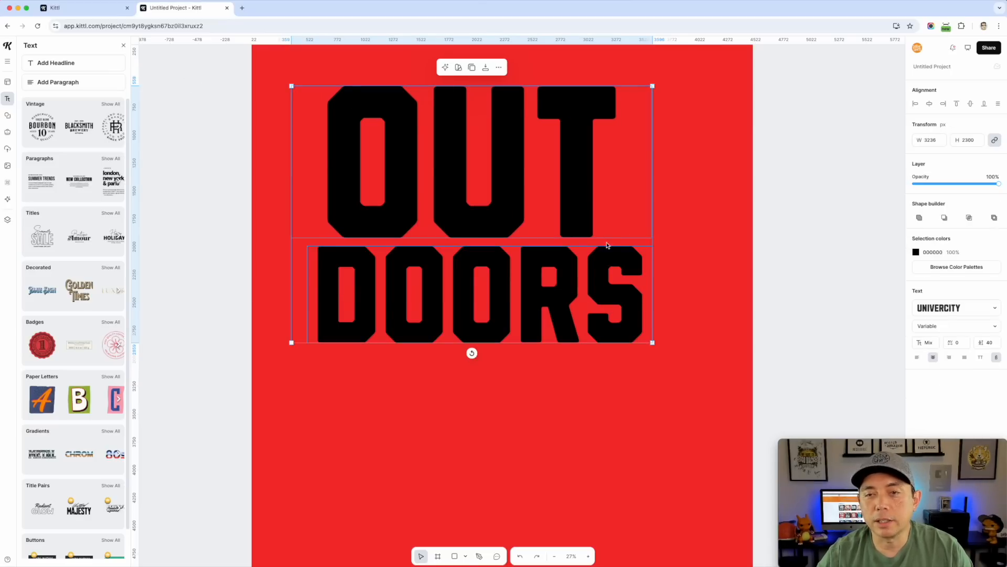
pyautogui.click(677, 190)
pyautogui.click(584, 157)
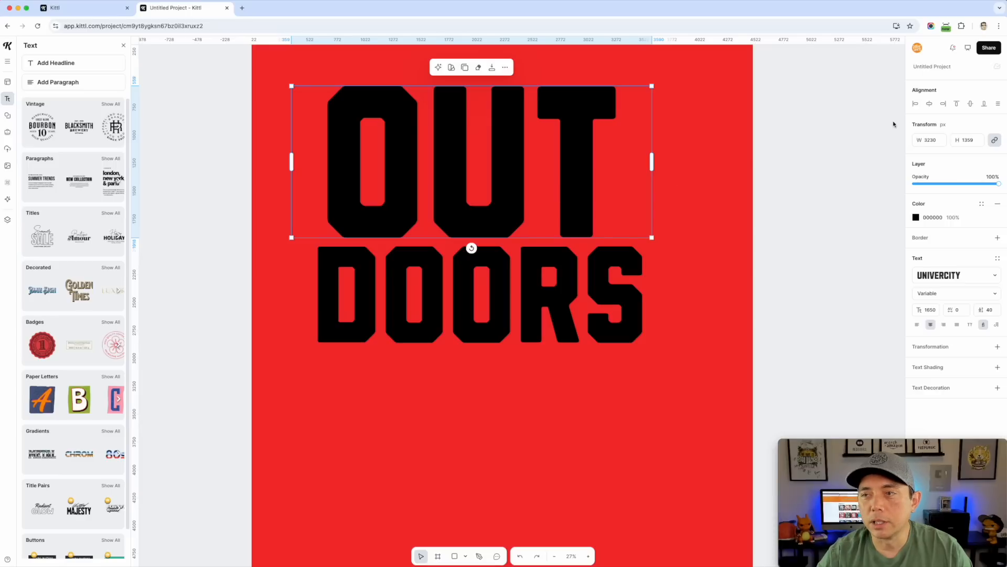
# Step: Download the Merch by Amazon T-Shirt artboard as an SVG with the background removed
pyautogui.click(988, 47)
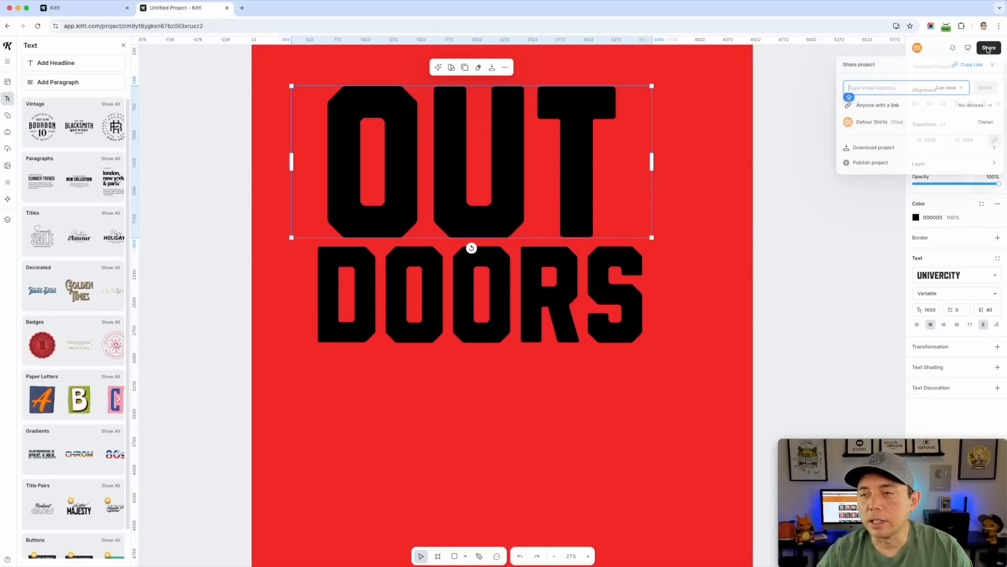
pyautogui.click(882, 147)
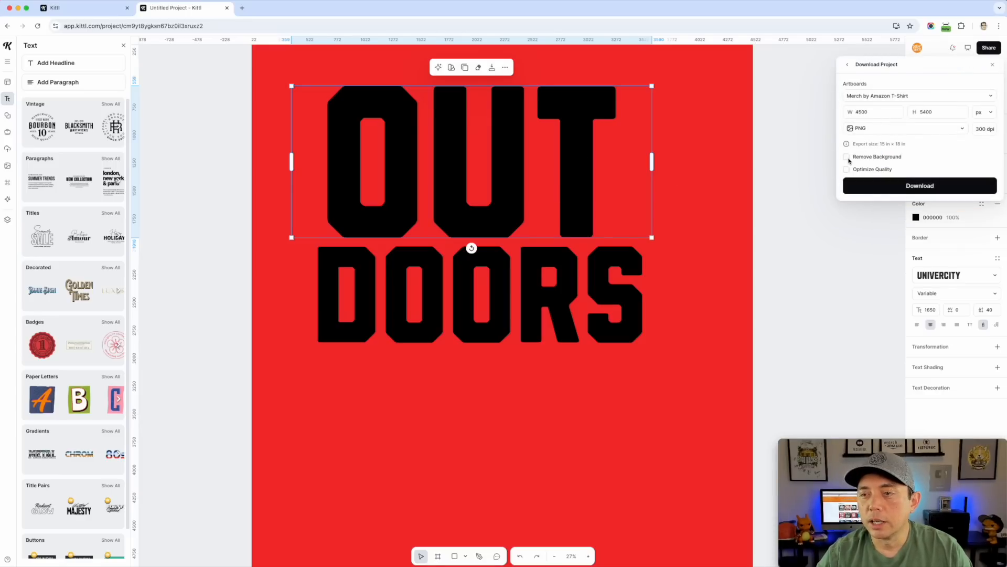
pyautogui.click(908, 133)
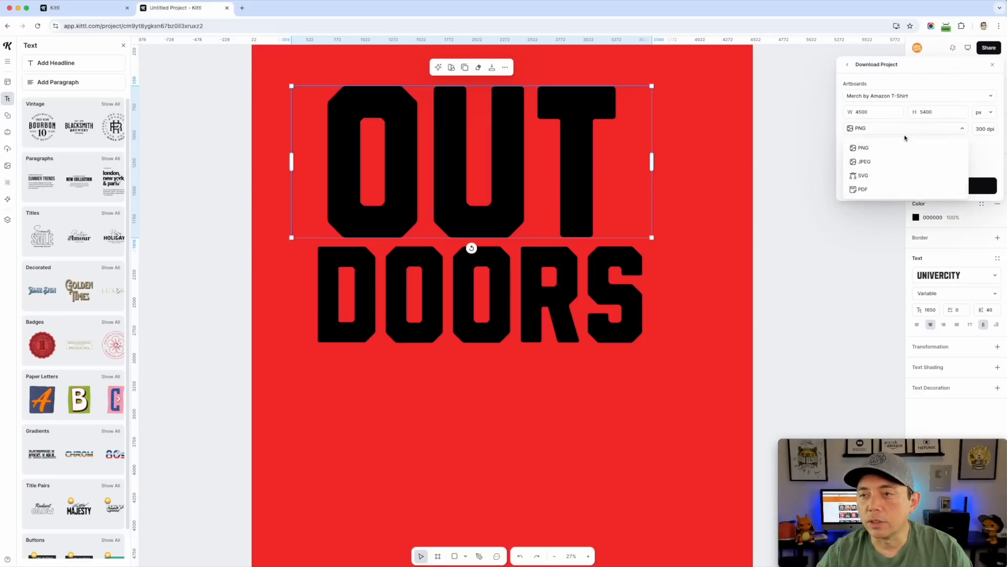
pyautogui.click(869, 173)
pyautogui.click(846, 157)
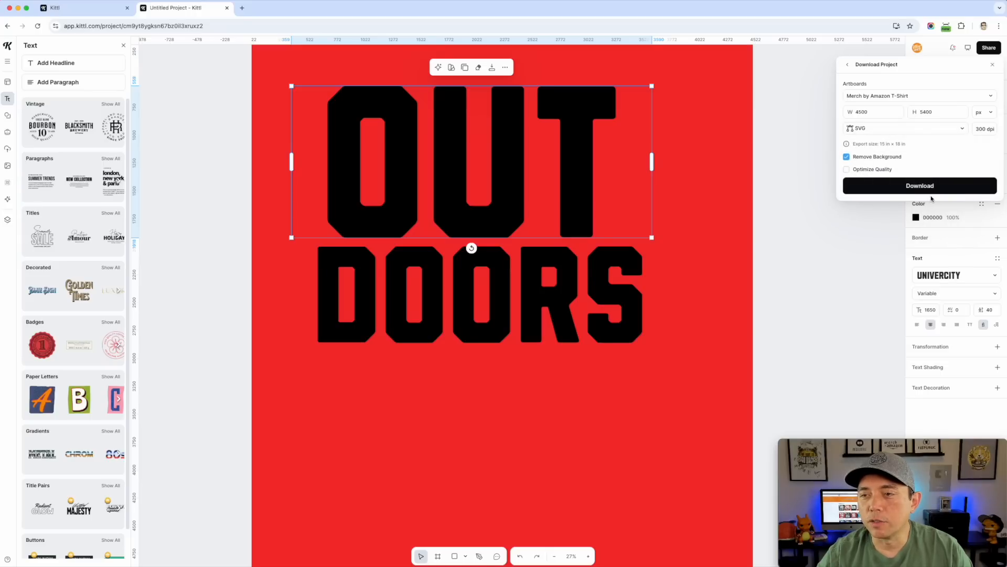
pyautogui.click(923, 186)
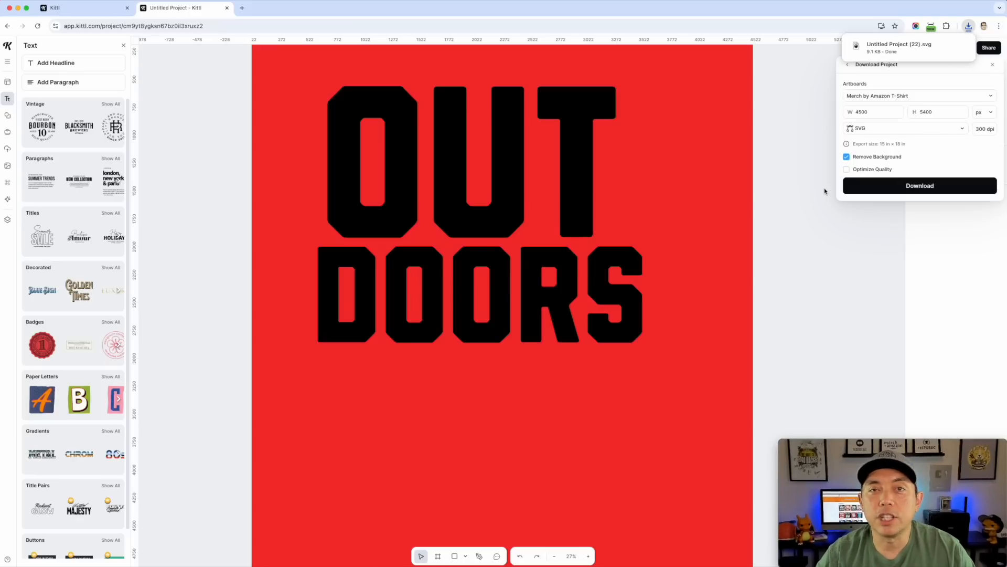
# Step: Import Untitled Project (22).svg from the Finder Downloads folder into the Kittl project and place it on the artboard
pyautogui.click(587, 165)
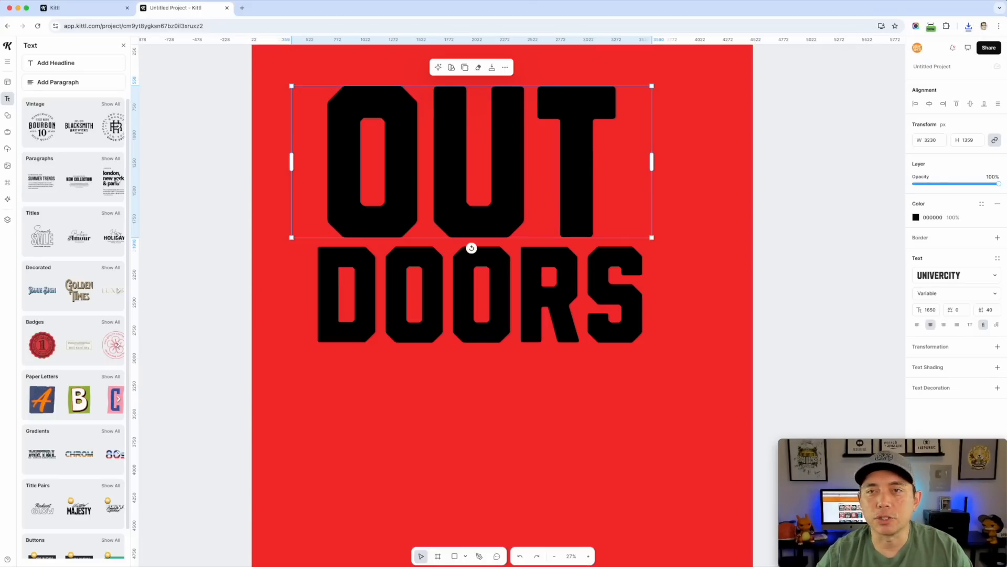
pyautogui.press('super+Tab')
pyautogui.click(842, 84)
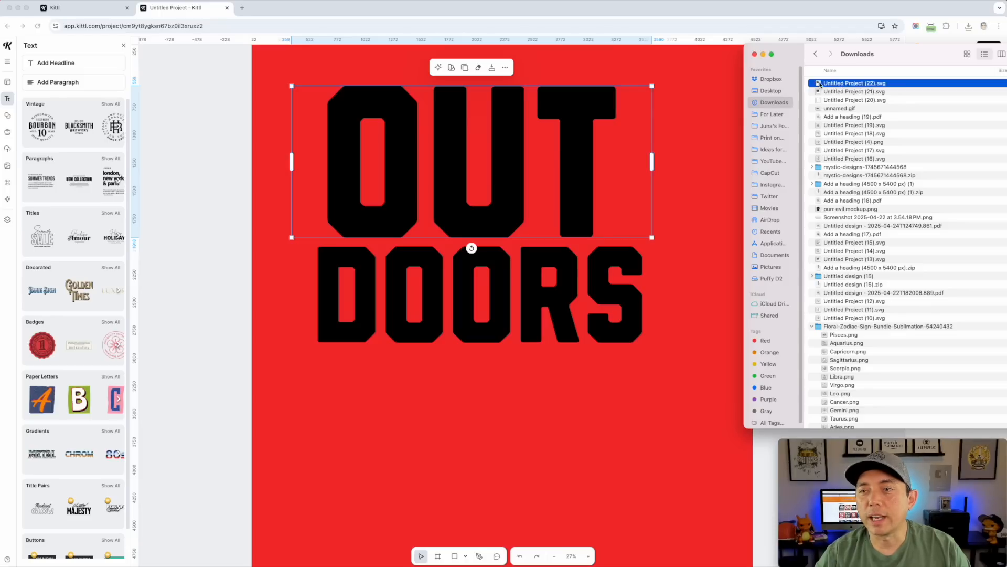
pyautogui.moveTo(820, 84); pyautogui.dragTo(632, 155)
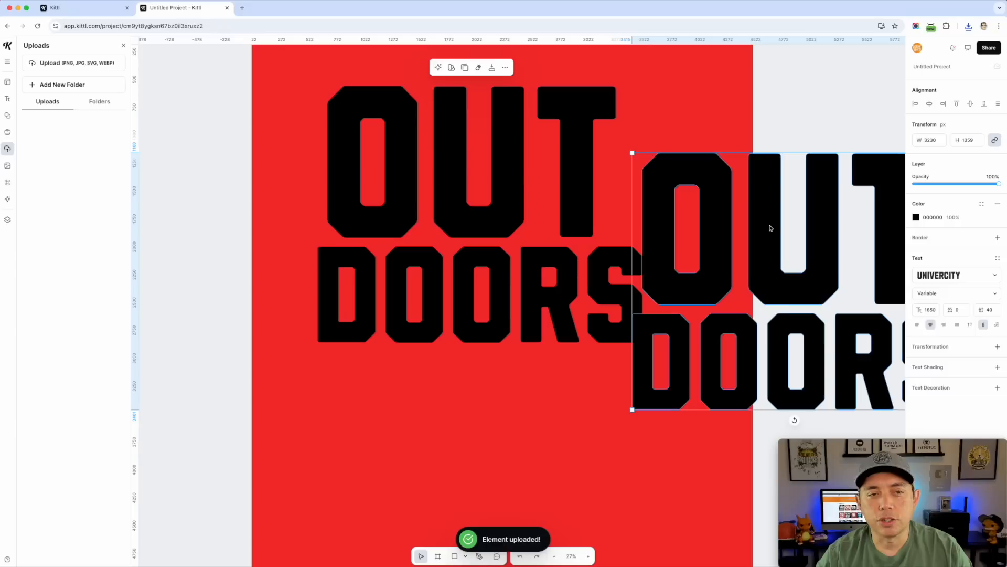
pyautogui.moveTo(770, 235); pyautogui.dragTo(425, 305)
# Step: Delete the original OUT and DOORS text objects and move the imported lettering to the upper part of the artboard
pyautogui.click(511, 154)
pyautogui.scroll(-5, 529, 196)
pyautogui.click(569, 240)
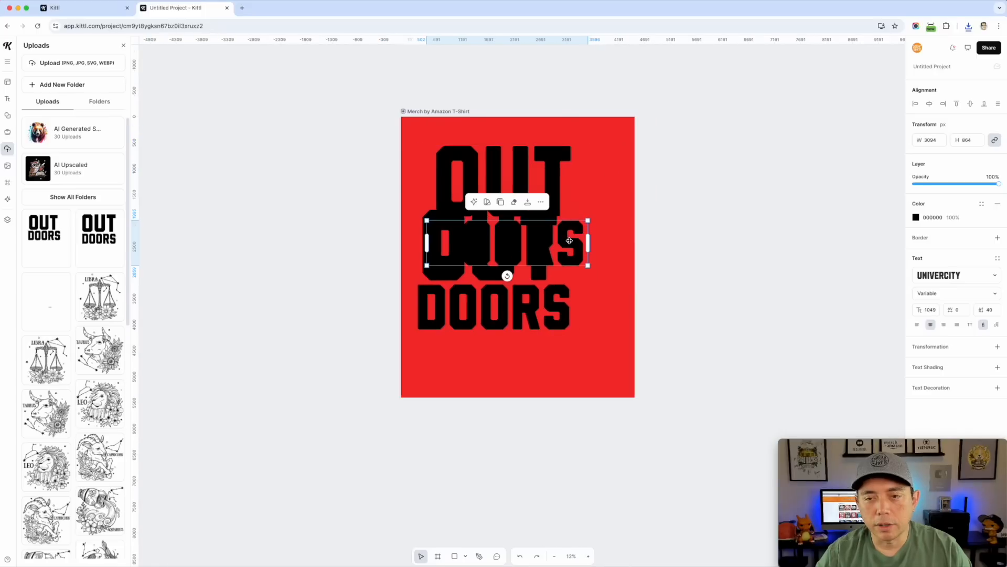
pyautogui.keyDown('shift'); pyautogui.click(553, 157); pyautogui.keyUp('shift')
pyautogui.press('Delete')
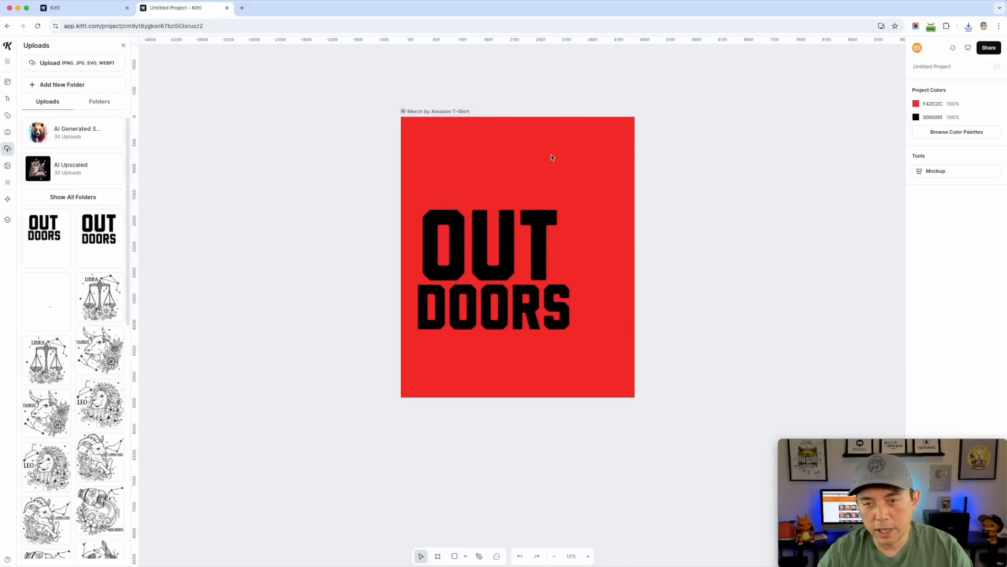
pyautogui.click(545, 220)
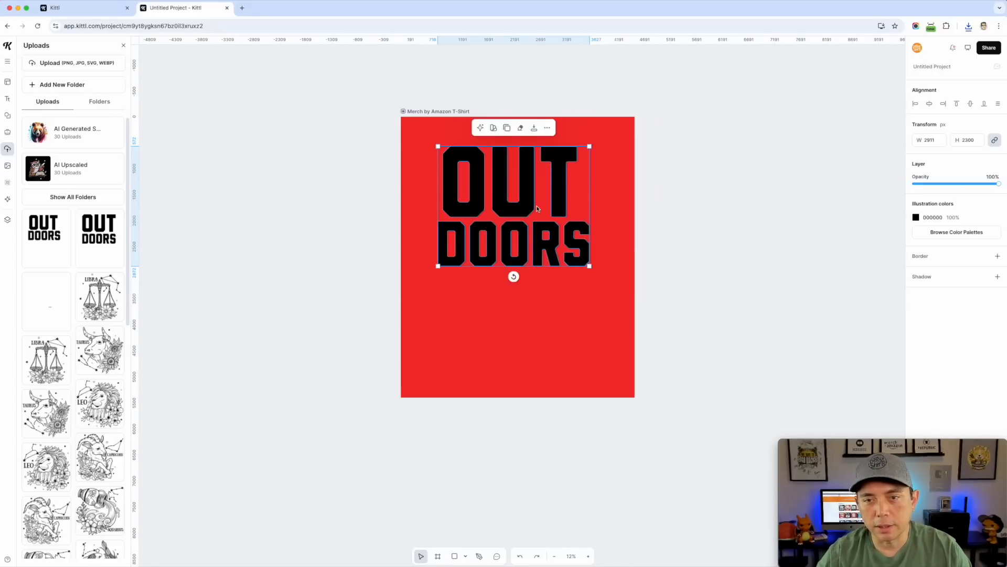
# Step: Open the imported OUT lettering for path editing to examine its anchor points, and deselect it
pyautogui.scroll(5, 536, 206)
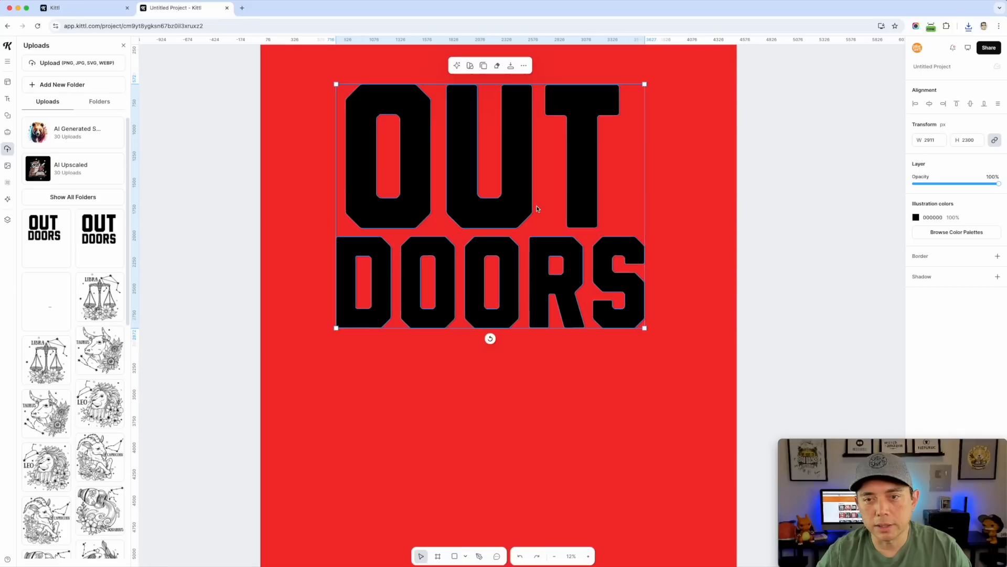
pyautogui.doubleClick(587, 116)
pyautogui.doubleClick(419, 116)
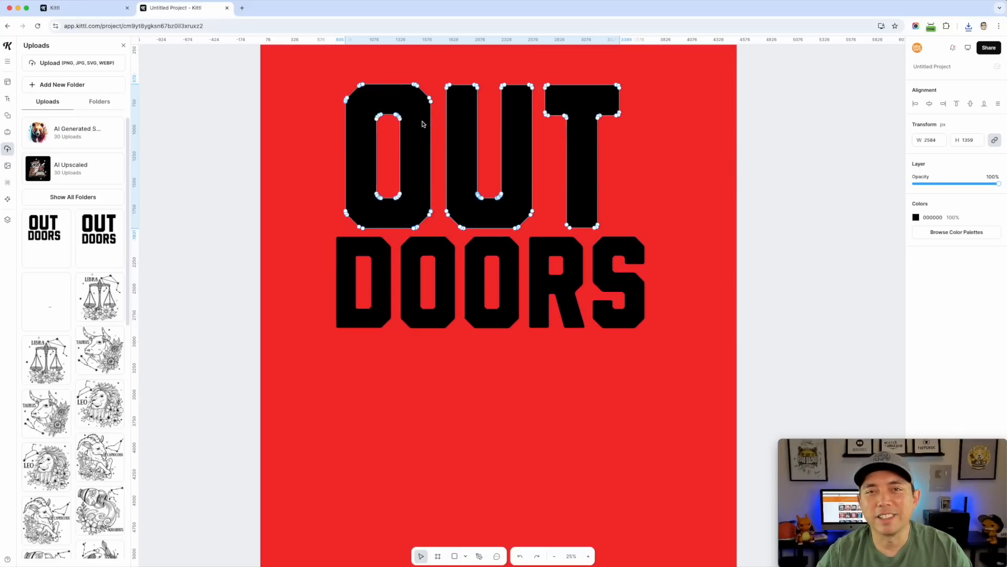
pyautogui.scroll(3, 399, 126)
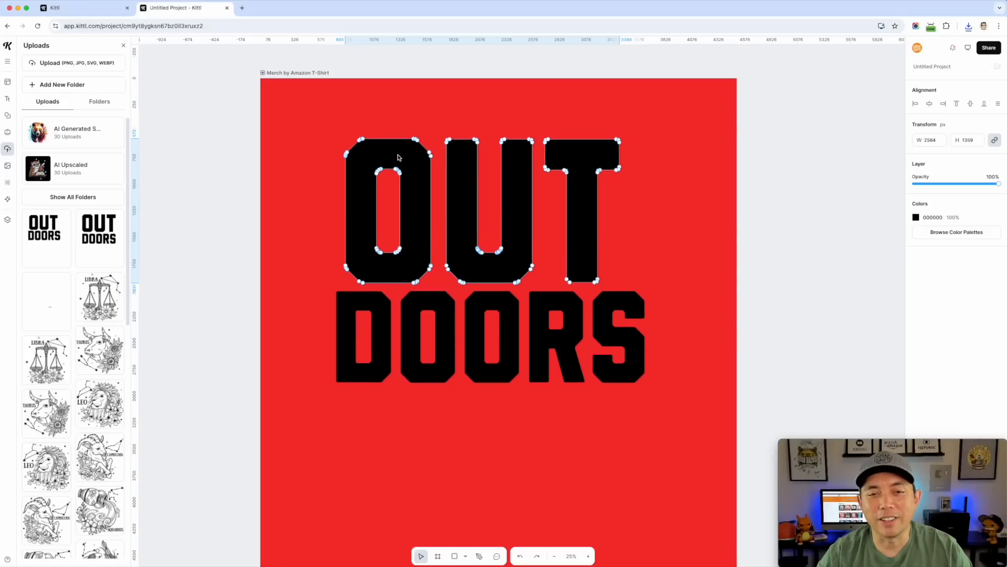
pyautogui.click(822, 208)
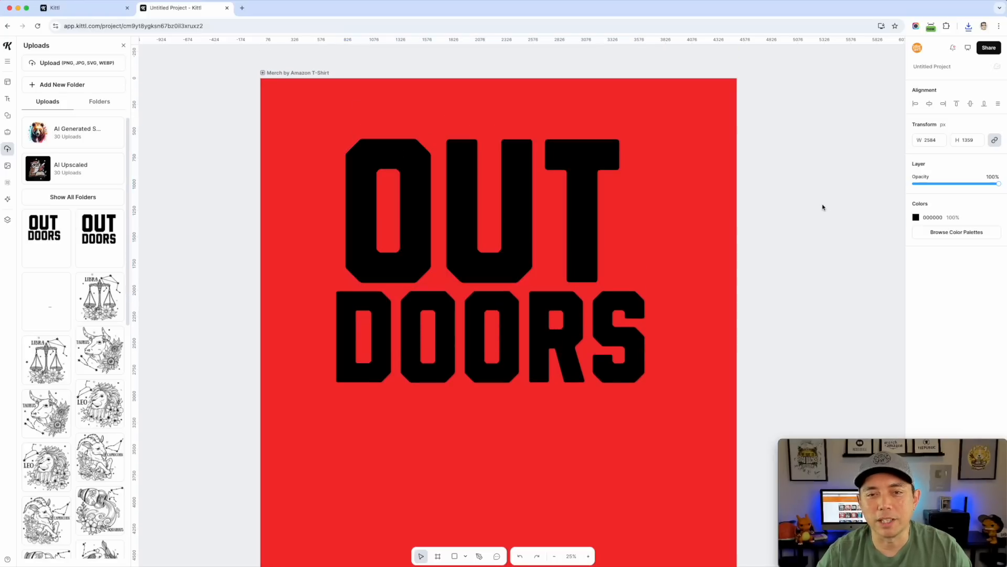
# Step: Add a basic square shape and resize it into a rectangle covering the opening inside the O of OUT
pyautogui.click(8, 115)
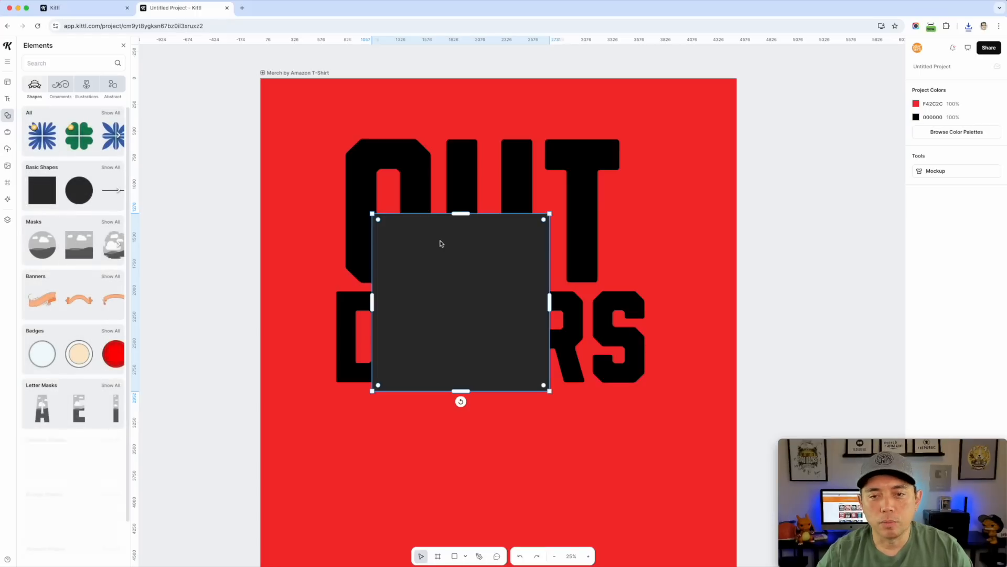
pyautogui.moveTo(442, 199); pyautogui.dragTo(434, 236)
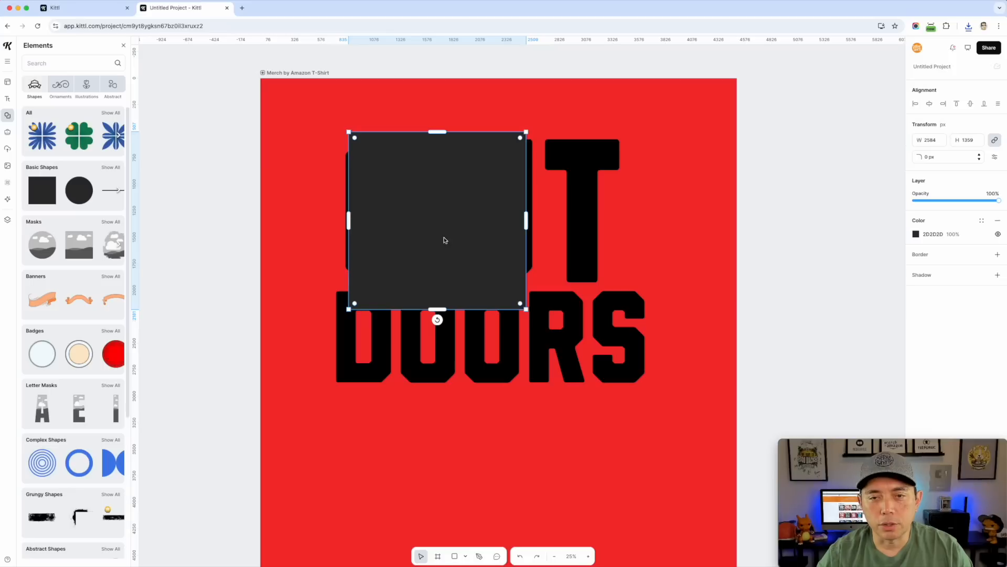
pyautogui.moveTo(526, 226); pyautogui.dragTo(418, 226)
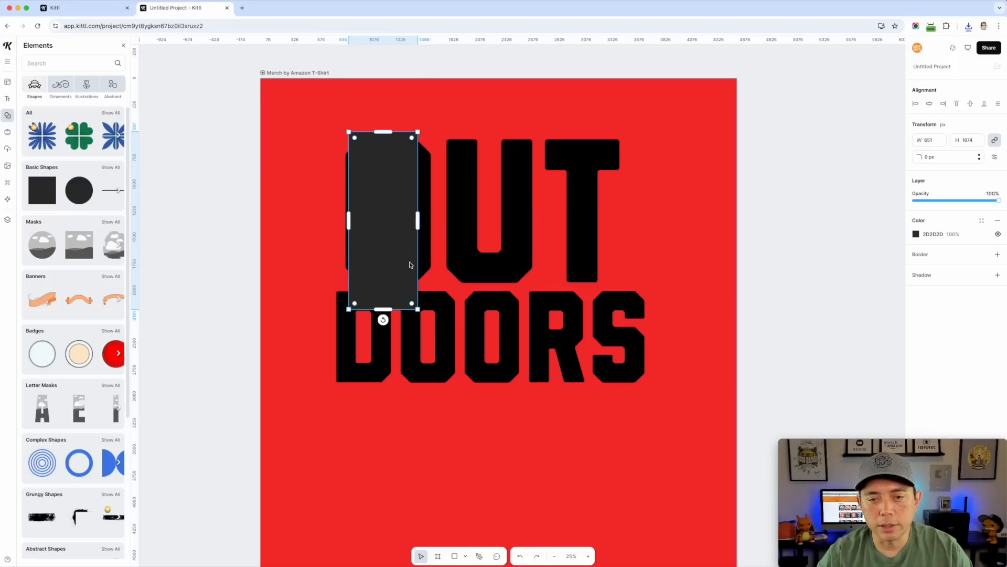
pyautogui.moveTo(383, 309); pyautogui.dragTo(385, 259)
pyautogui.moveTo(388, 134); pyautogui.dragTo(391, 163)
pyautogui.moveTo(349, 209); pyautogui.dragTo(360, 209)
# Step: Unite the rectangle with the OUT DOORS lettering to fill in the large O, and deselect the result
pyautogui.keyDown('shift'); pyautogui.click(427, 169); pyautogui.keyUp('shift')
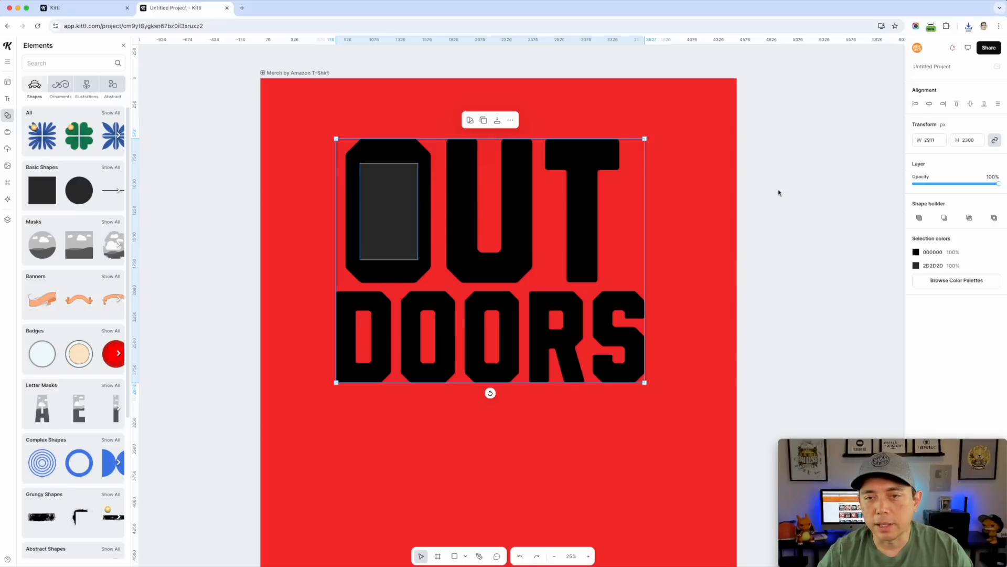
pyautogui.click(918, 219)
pyautogui.click(815, 175)
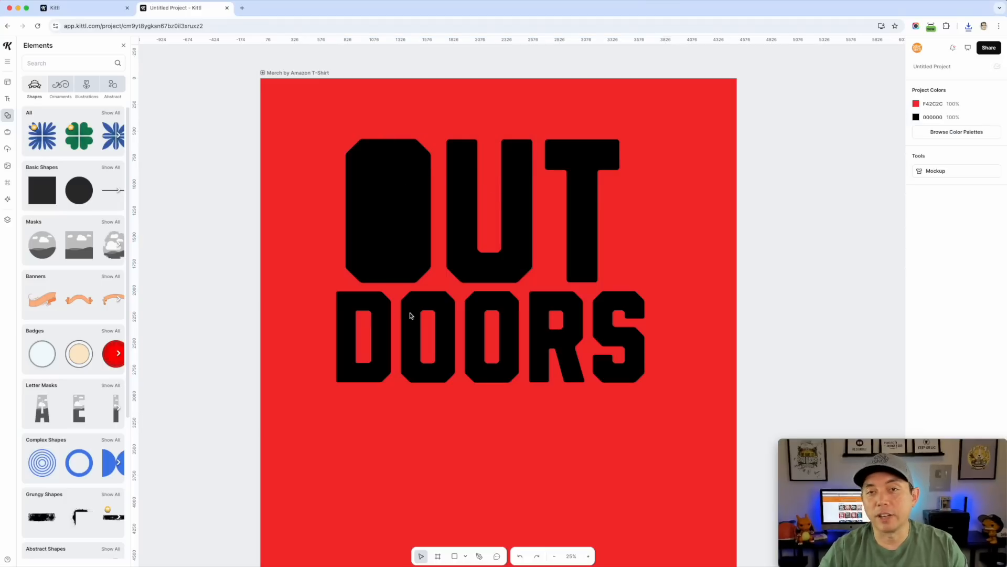
# Step: Search the elements for PINE and add a dark pine tree silhouette to the artboard
pyautogui.click(61, 67)
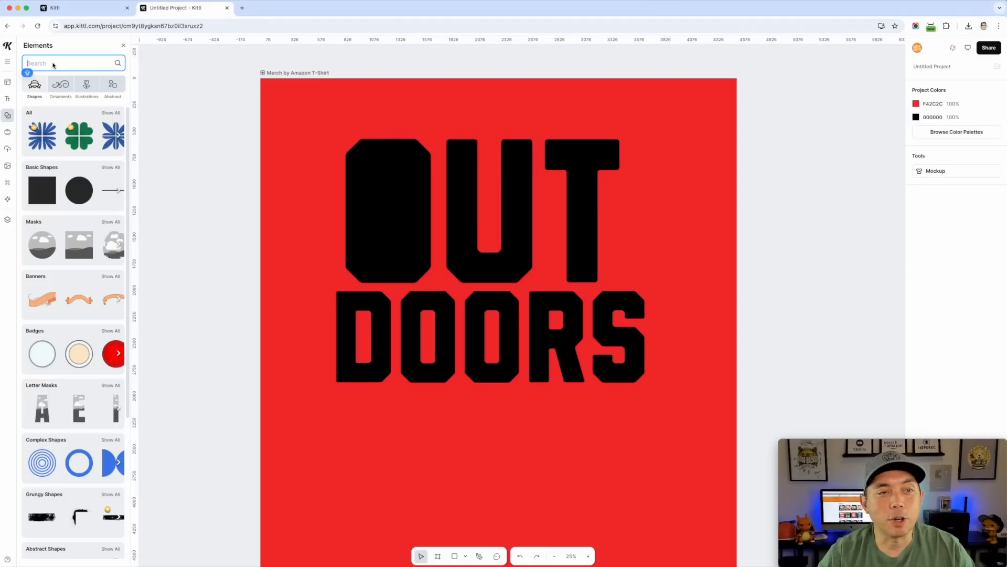
pyautogui.write('Pine')
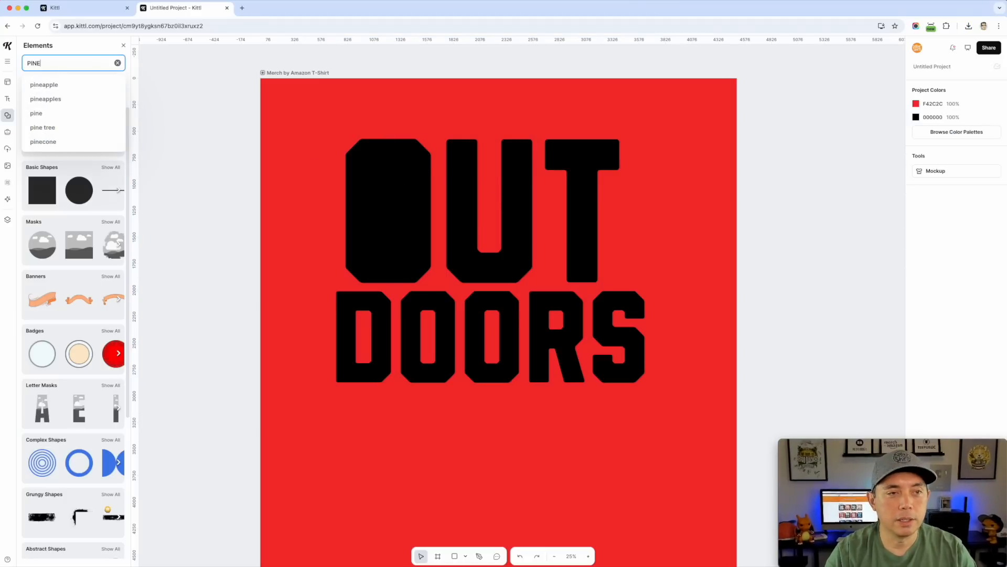
pyautogui.press('Return')
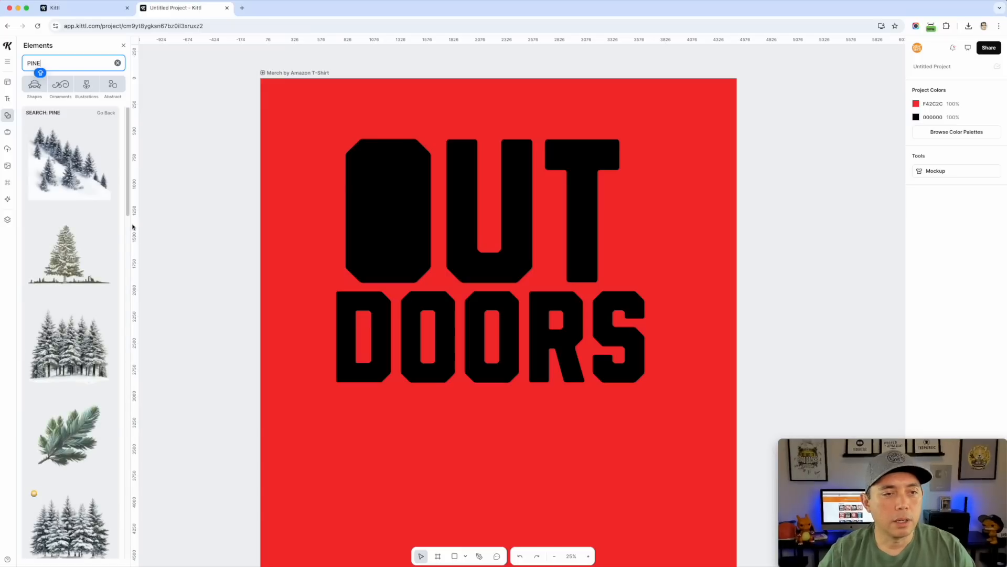
pyautogui.scroll(-10, 85, 287)
pyautogui.scroll(-3, 85, 287)
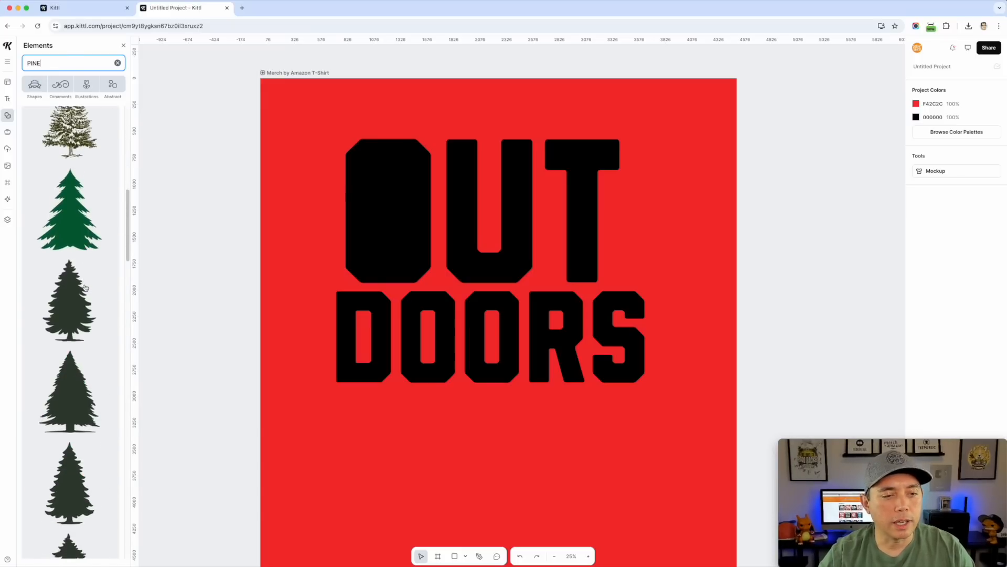
pyautogui.click(72, 259)
# Step: Scale the pine tree down to about 643 px wide and center it inside the filled O of OUT
pyautogui.moveTo(452, 320); pyautogui.dragTo(413, 222)
pyautogui.doubleClick(398, 249)
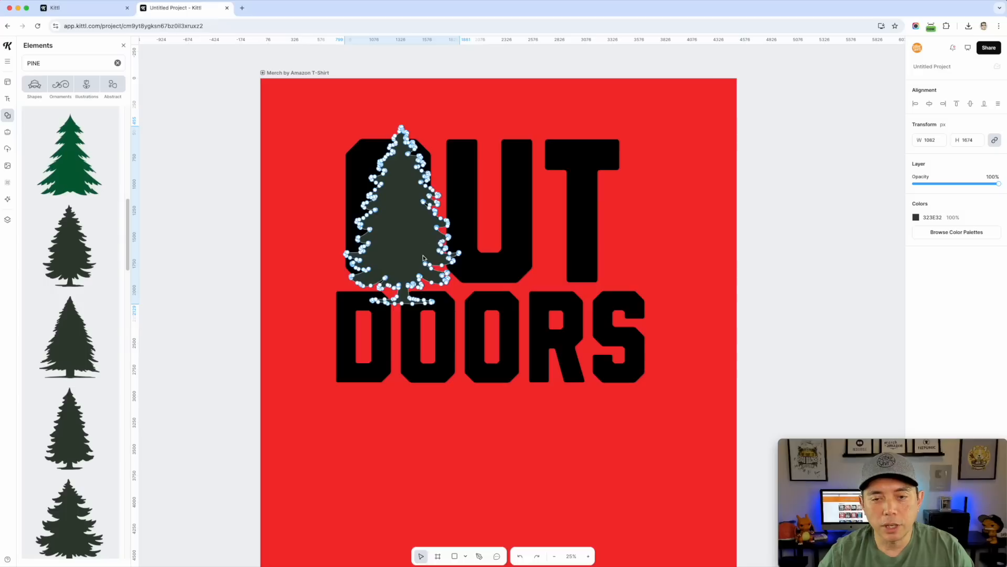
pyautogui.click(204, 123)
pyautogui.moveTo(461, 307); pyautogui.dragTo(425, 250)
pyautogui.moveTo(390, 212); pyautogui.dragTo(394, 232)
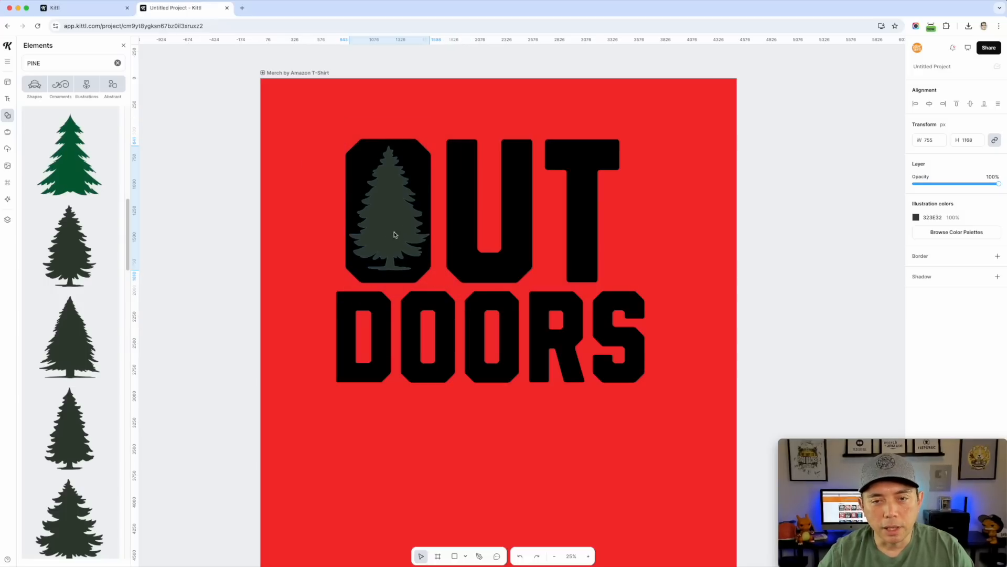
pyautogui.moveTo(430, 270); pyautogui.dragTo(388, 233)
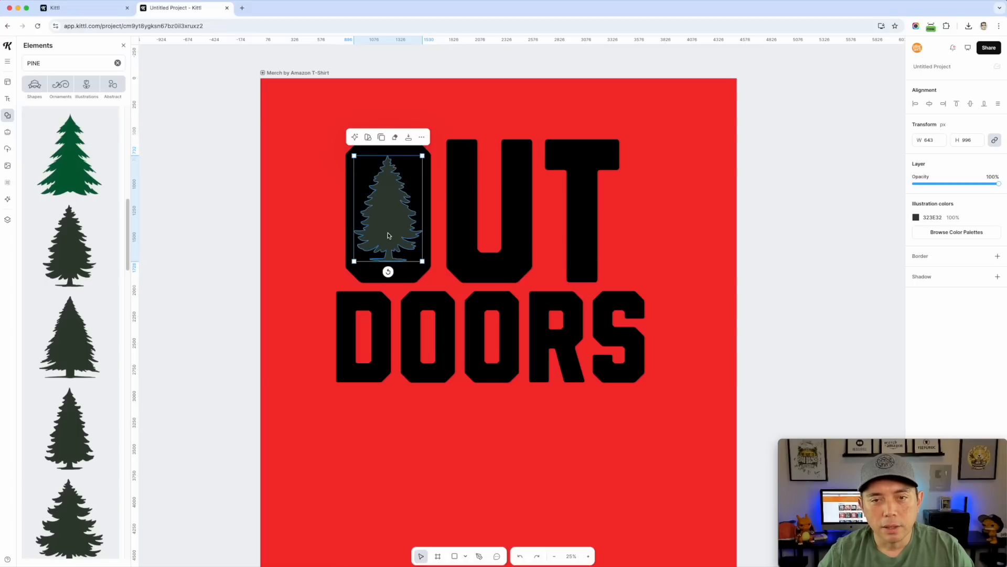
# Step: Subtract the pine tree from the OUT DOORS lettering to cut its silhouette out of the O, and deselect
pyautogui.keyDown('shift'); pyautogui.click(429, 204); pyautogui.keyUp('shift')
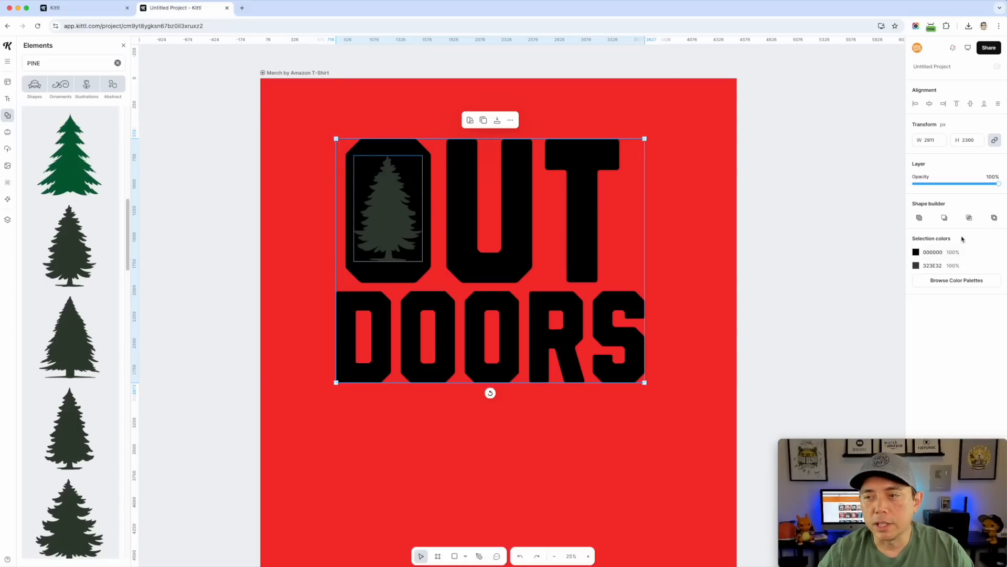
pyautogui.click(945, 218)
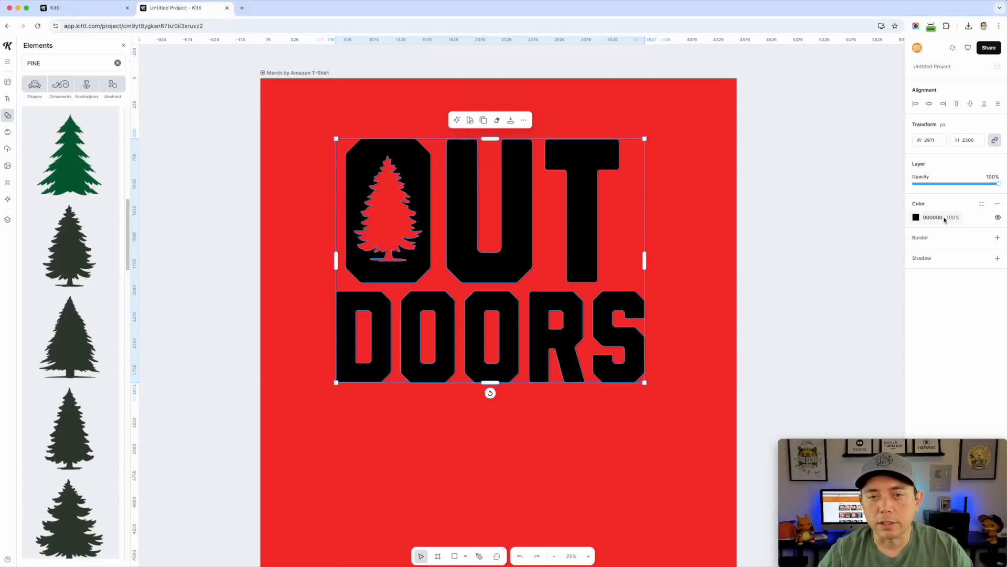
pyautogui.click(797, 210)
pyautogui.moveTo(422, 171)
pyautogui.mouseDown()
pyautogui.moveTo(448, 163)
pyautogui.moveTo(423, 169)
pyautogui.mouseUp()
pyautogui.scroll(-1, 609, 296)
pyautogui.scroll(-3, 643, 270)
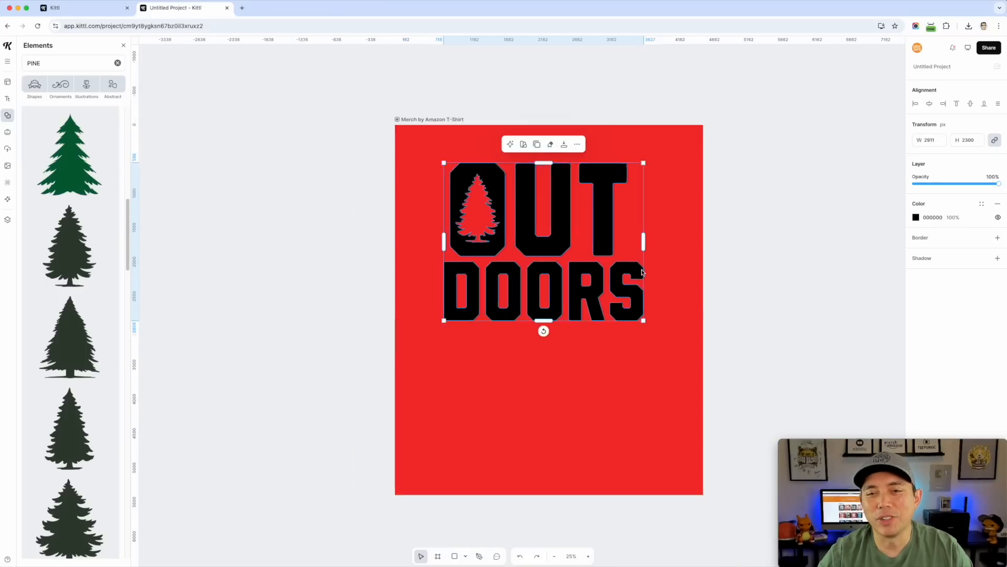
pyautogui.scroll(3, 537, 259)
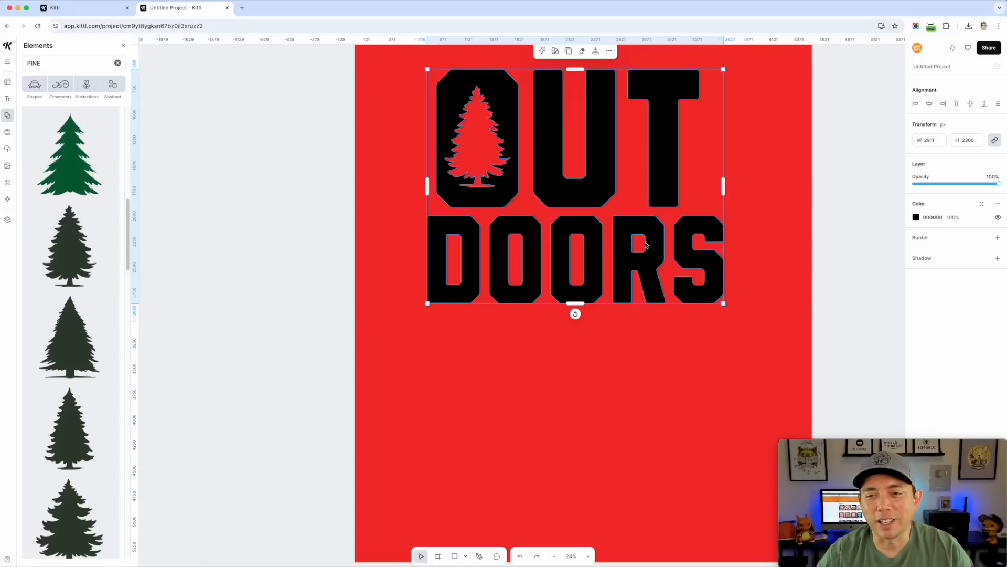
pyautogui.scroll(-3, 405, 326)
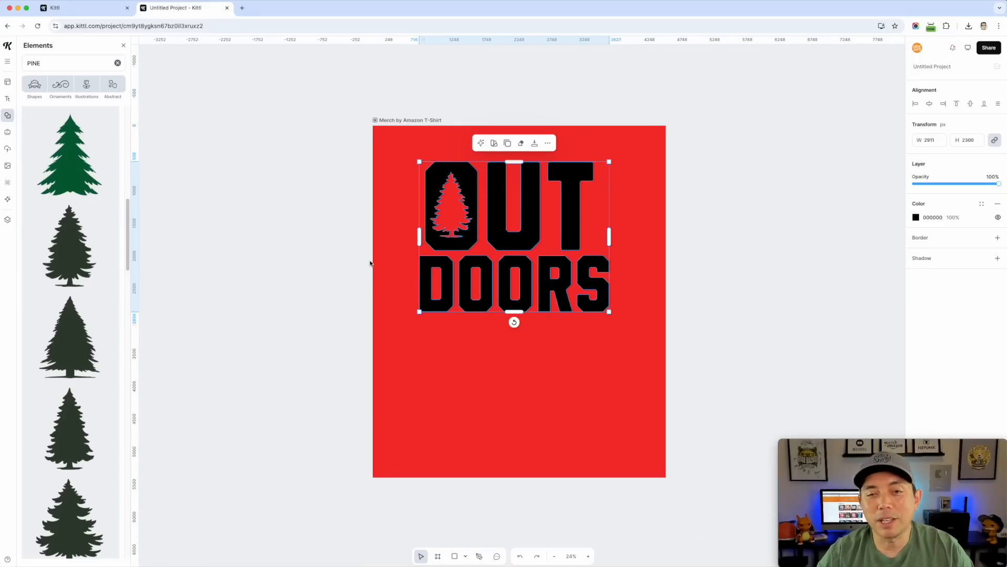
pyautogui.hscroll(2, 301, 267)
pyautogui.click(522, 295)
pyautogui.scroll(3, 518, 297)
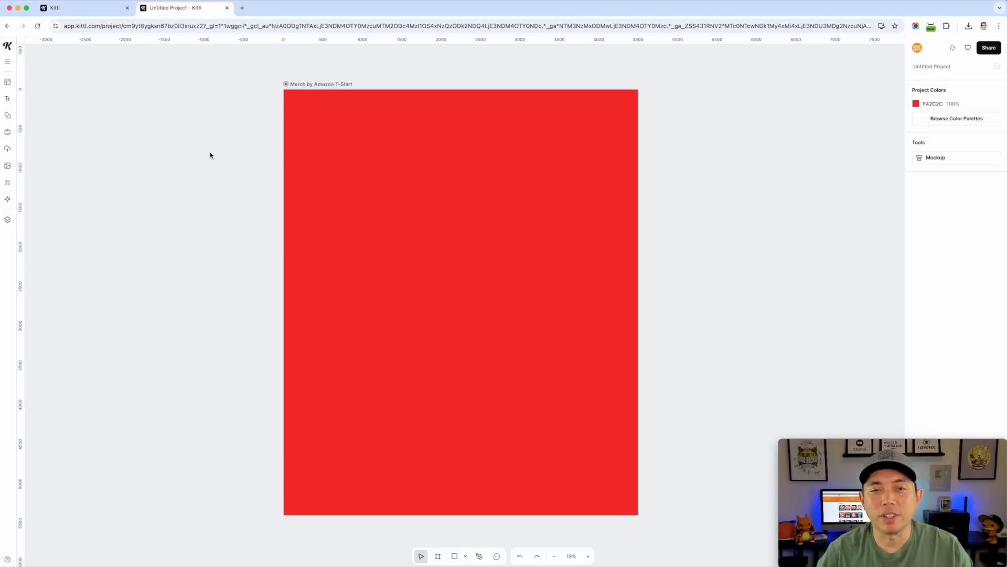
pyautogui.click(207, 173)
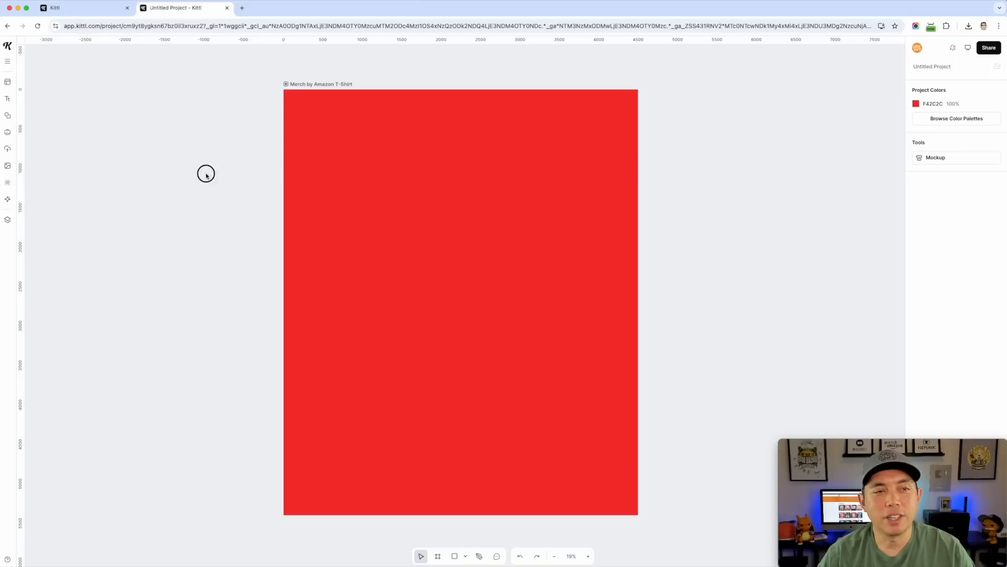
# Step: Browse the illustration elements and open the full Ocean Beach Retro Sun collection
pyautogui.click(8, 116)
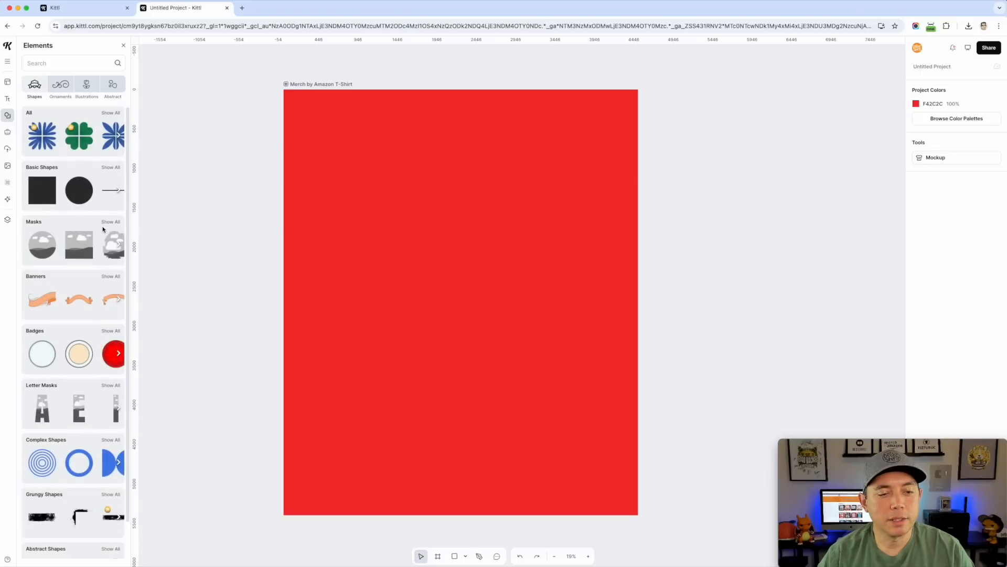
pyautogui.scroll(-10, 104, 229)
pyautogui.scroll(-10, 103, 229)
pyautogui.scroll(-5, 103, 230)
pyautogui.click(84, 91)
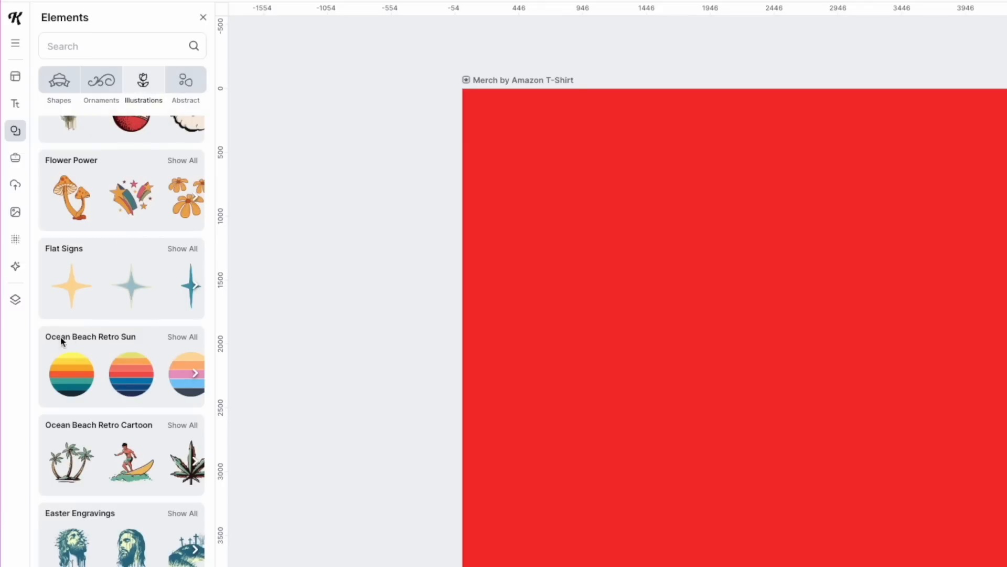
pyautogui.click(183, 337)
pyautogui.scroll(-2, 160, 342)
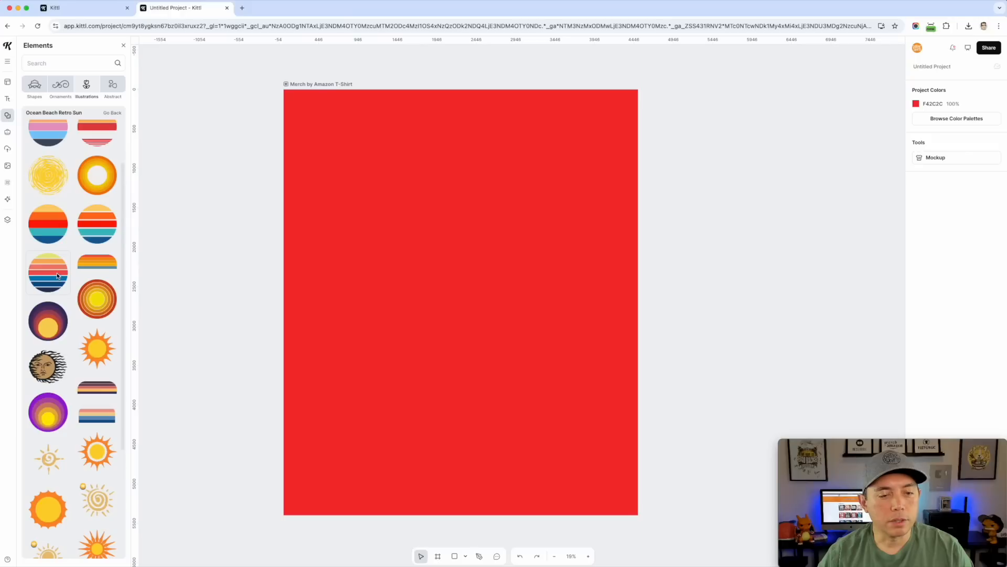
# Step: Add the retro sun with seven separated stripes and enlarge it to about 3159 px wide in the artboard's upper part
pyautogui.click(95, 386)
pyautogui.moveTo(520, 308); pyautogui.dragTo(486, 230)
pyautogui.moveTo(516, 313); pyautogui.dragTo(588, 384)
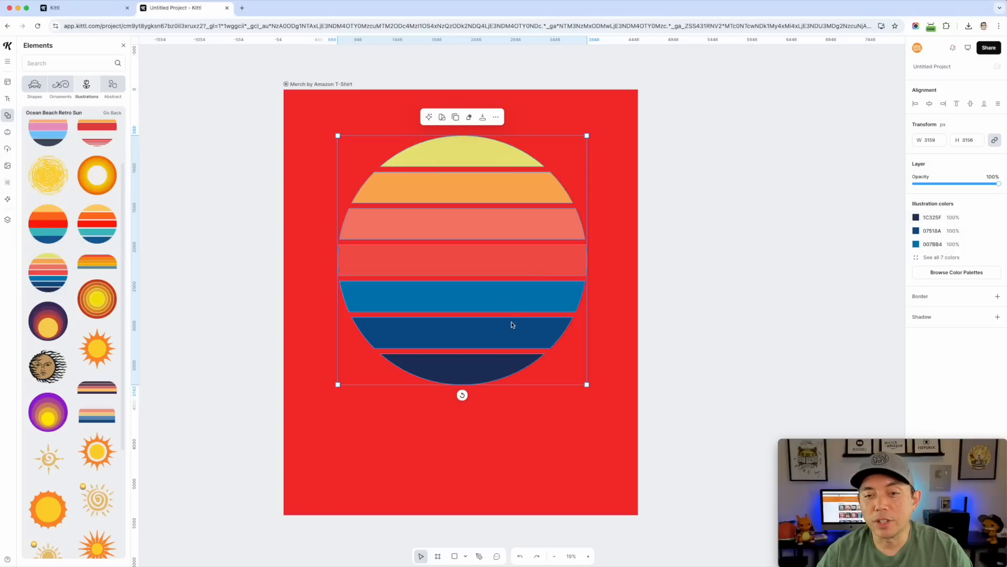
# Step: Delete the two lowest dark blue stripes of the retro sun and move the remaining sun slightly upward
pyautogui.doubleClick(502, 366)
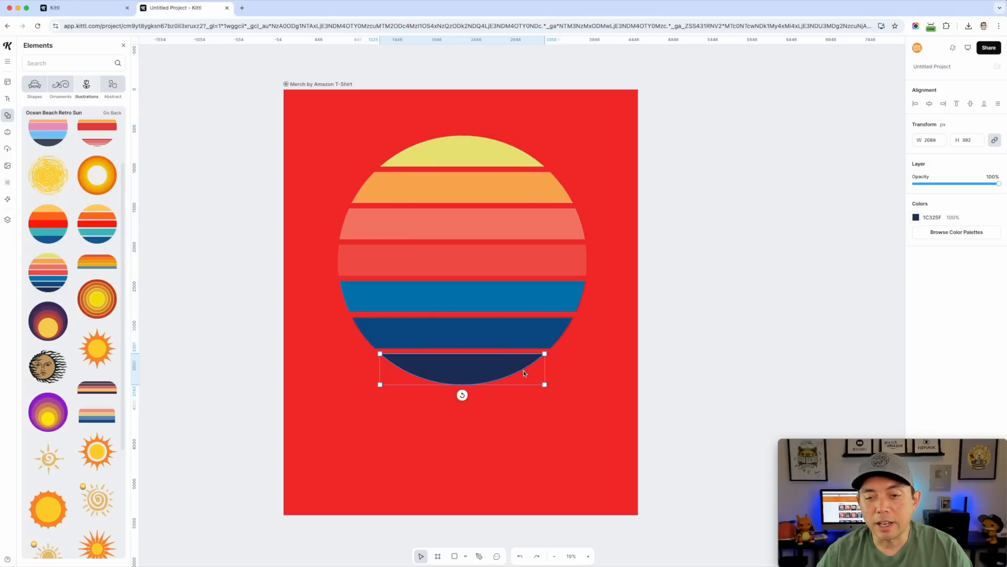
pyautogui.press('Delete')
pyautogui.click(520, 334)
pyautogui.doubleClick(520, 335)
pyautogui.press('Delete')
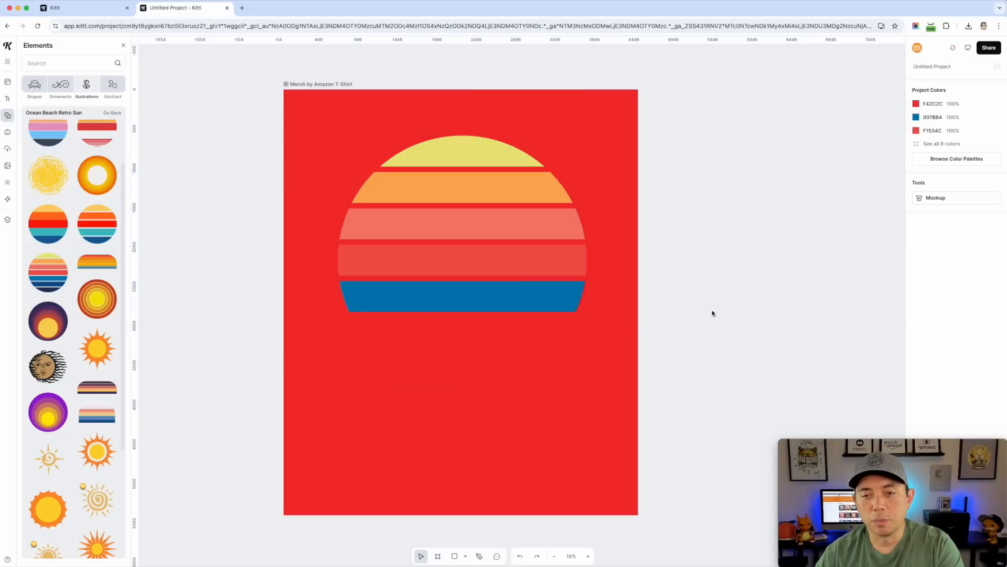
pyautogui.moveTo(472, 213); pyautogui.dragTo(470, 206)
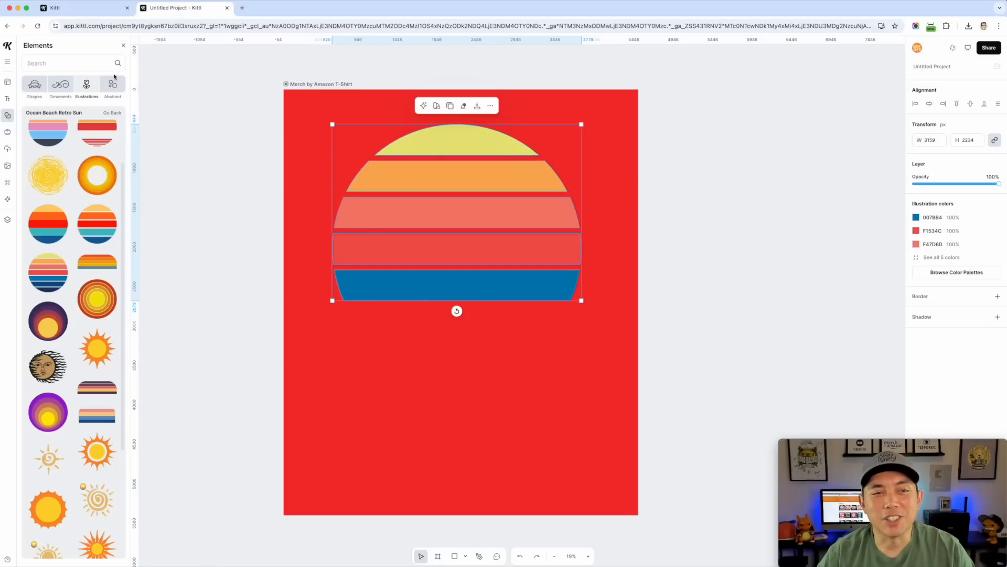
# Step: Search the elements for SURFER and add the red silhouette of a surfer carrying a surfboard
pyautogui.click(62, 64)
pyautogui.write('suRFER')
pyautogui.press('Return')
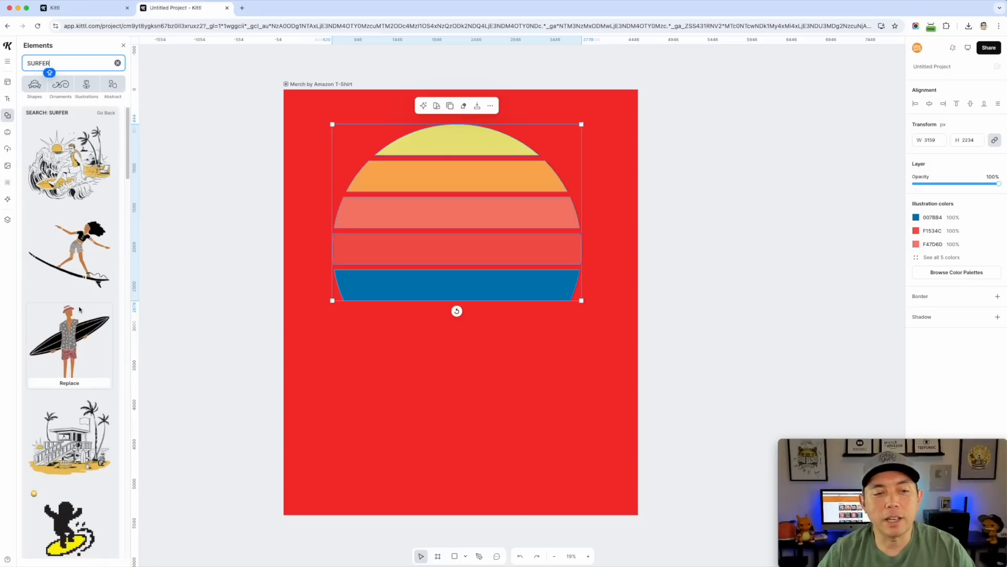
pyautogui.scroll(-15, 79, 309)
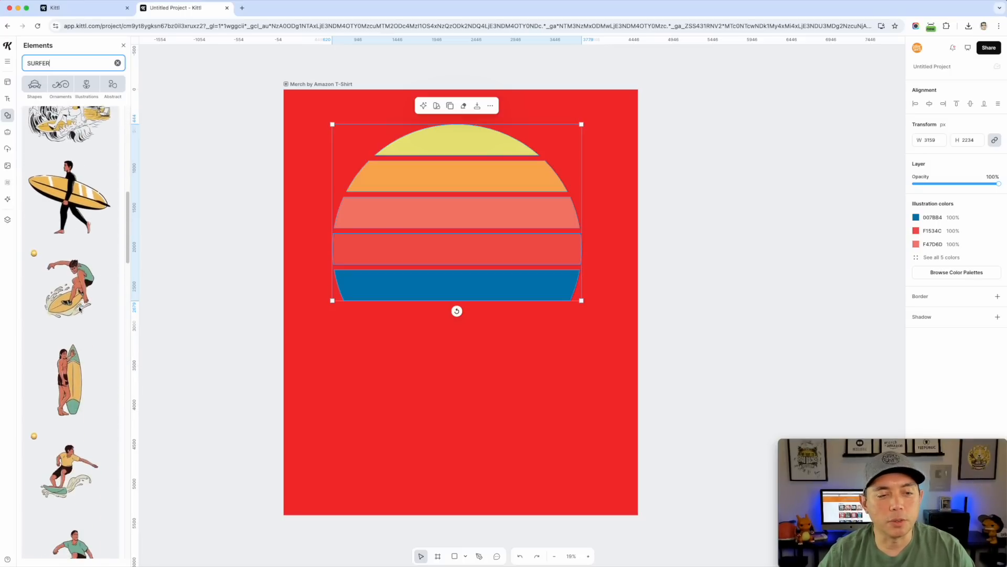
pyautogui.scroll(-7, 79, 310)
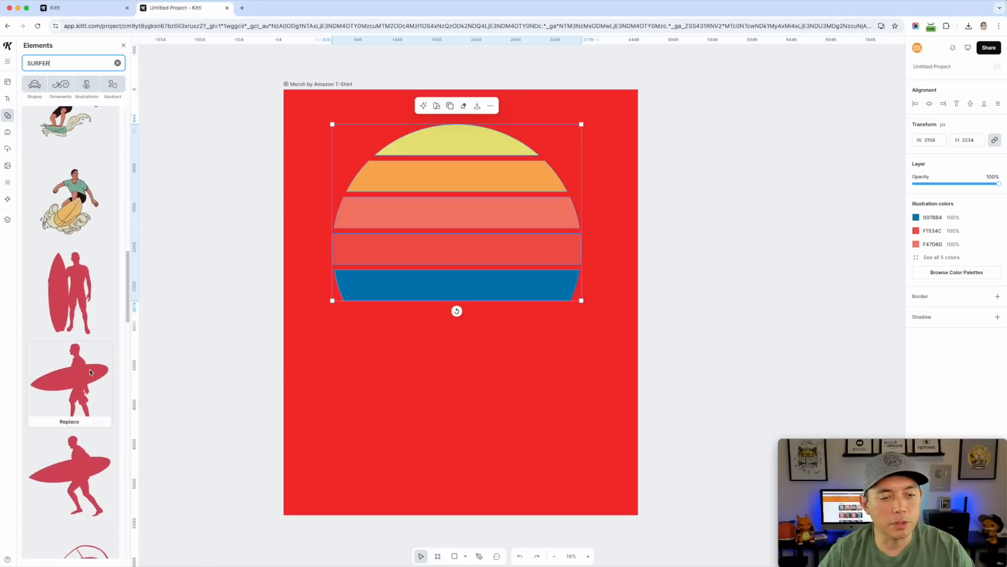
pyautogui.click(90, 372)
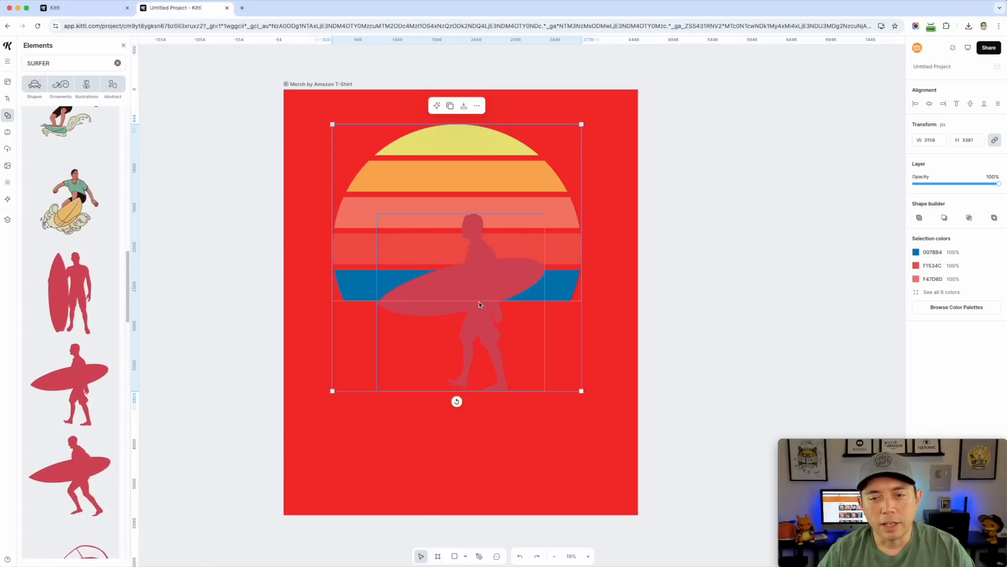
# Step: Move the surfer silhouette up over the middle of the retro sun, and leave both objects deselected
pyautogui.click(608, 358)
pyautogui.moveTo(475, 328); pyautogui.dragTo(460, 254)
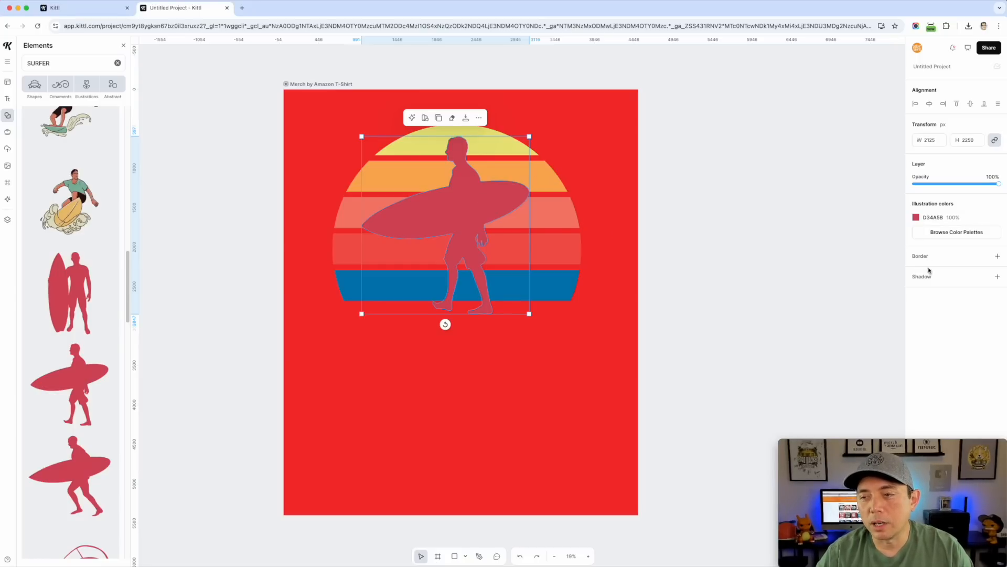
pyautogui.keyDown('shift'); pyautogui.click(542, 184); pyautogui.keyUp('shift')
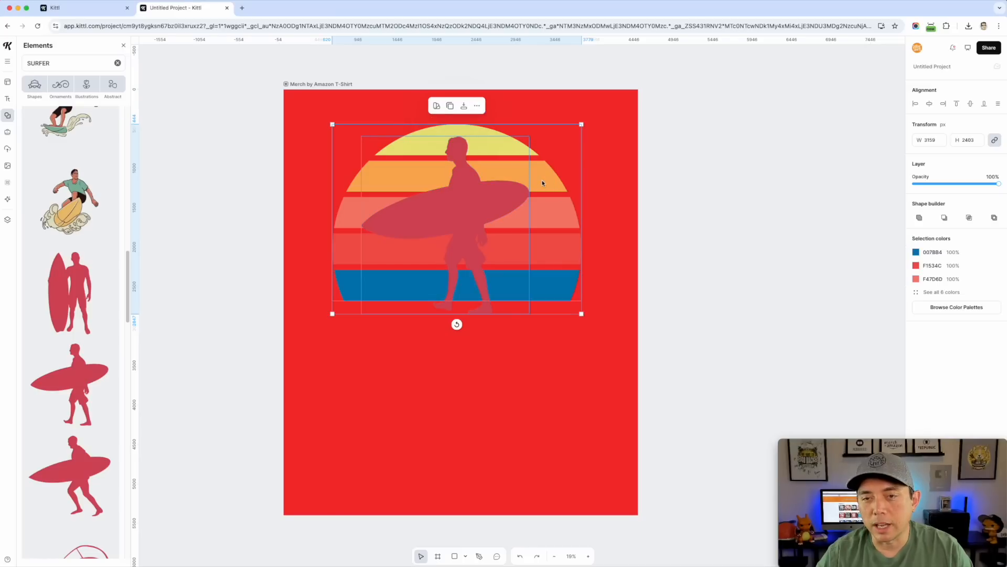
pyautogui.click(755, 207)
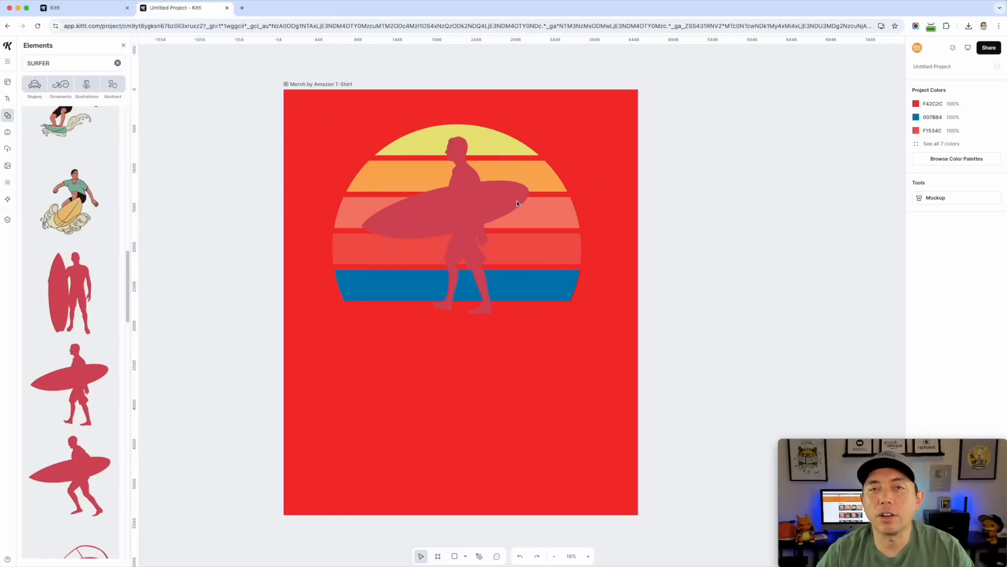
pyautogui.scroll(-3, 680, 265)
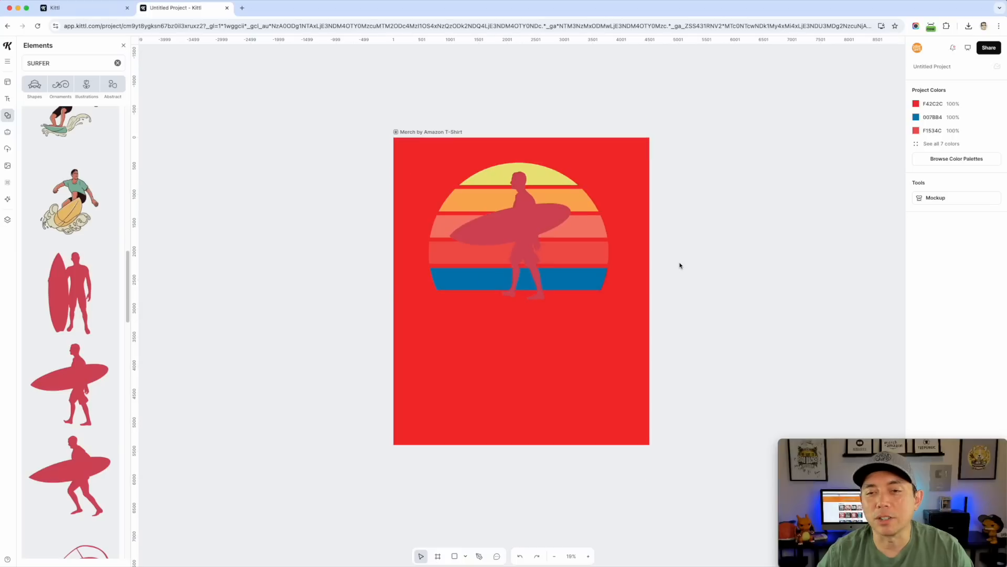
pyautogui.moveTo(777, 214); pyautogui.dragTo(659, 239)
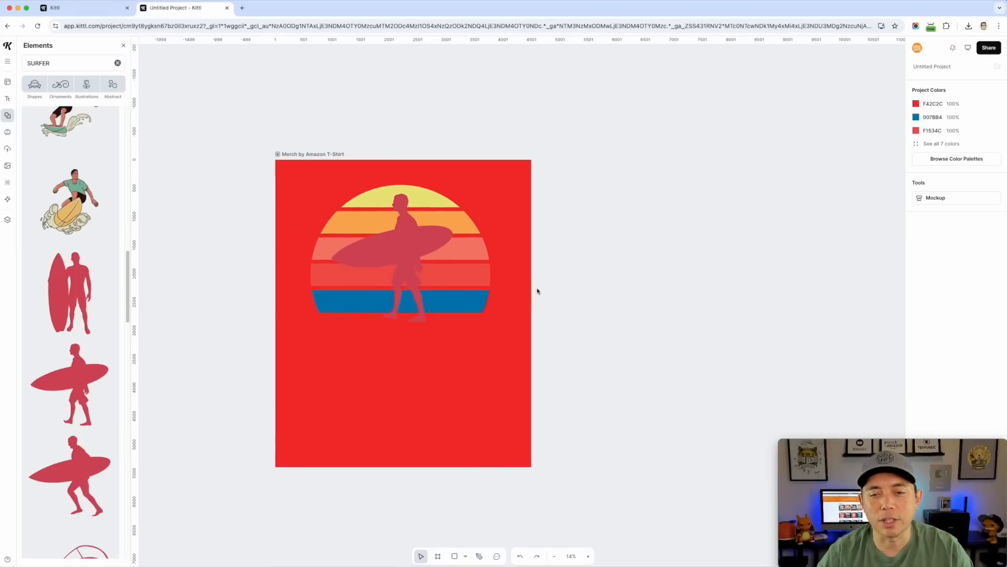
# Step: Scale the sun and surfer together to 1683 px wide and place a copy of both beside the artboard
pyautogui.moveTo(558, 329); pyautogui.dragTo(291, 172)
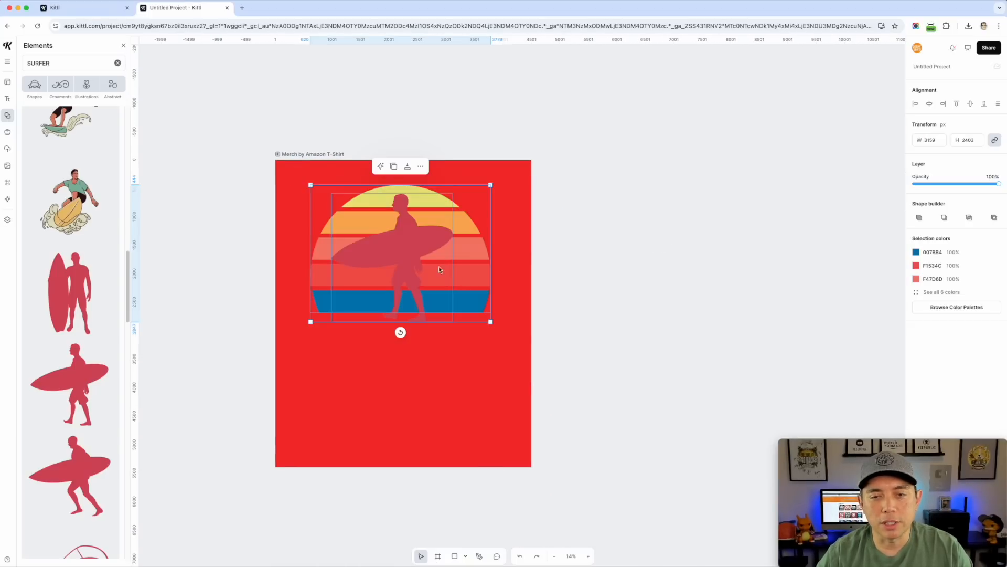
pyautogui.moveTo(491, 322); pyautogui.dragTo(406, 257)
pyautogui.moveTo(388, 221); pyautogui.dragTo(652, 225)
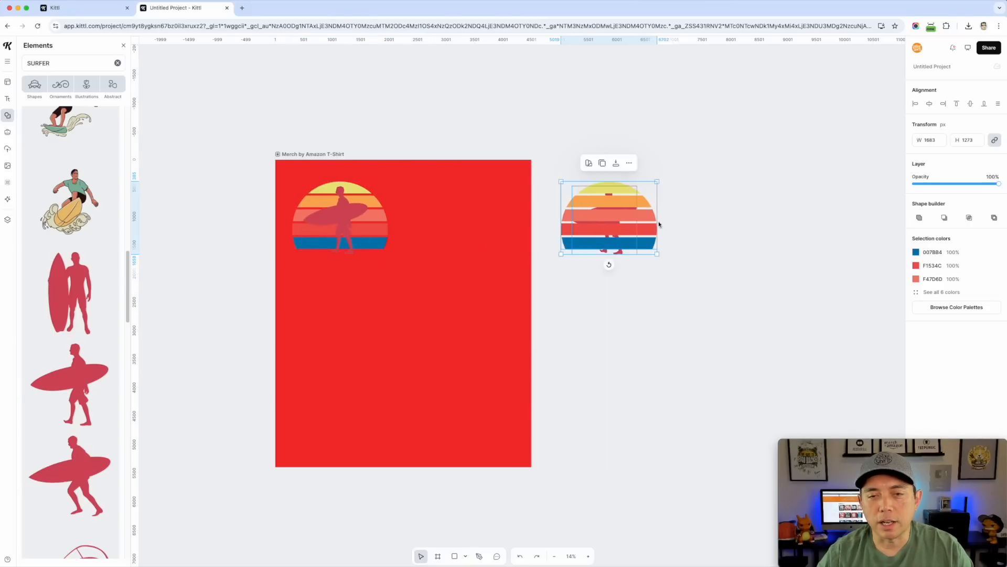
# Step: Subtract the surfer silhouette from the retro sun on the artboard with the shape builder
pyautogui.click(544, 252)
pyautogui.moveTo(228, 183); pyautogui.dragTo(414, 279)
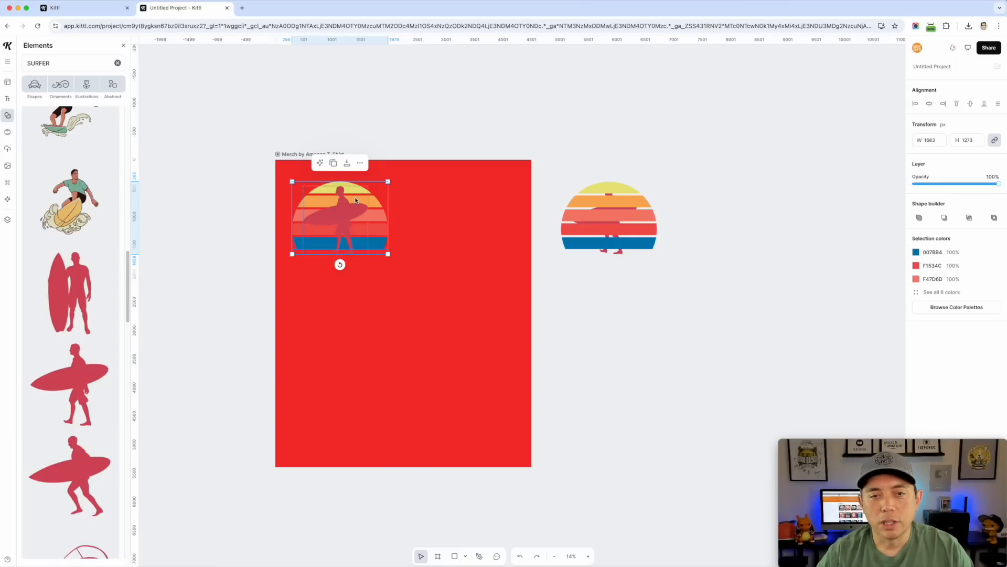
pyautogui.click(944, 218)
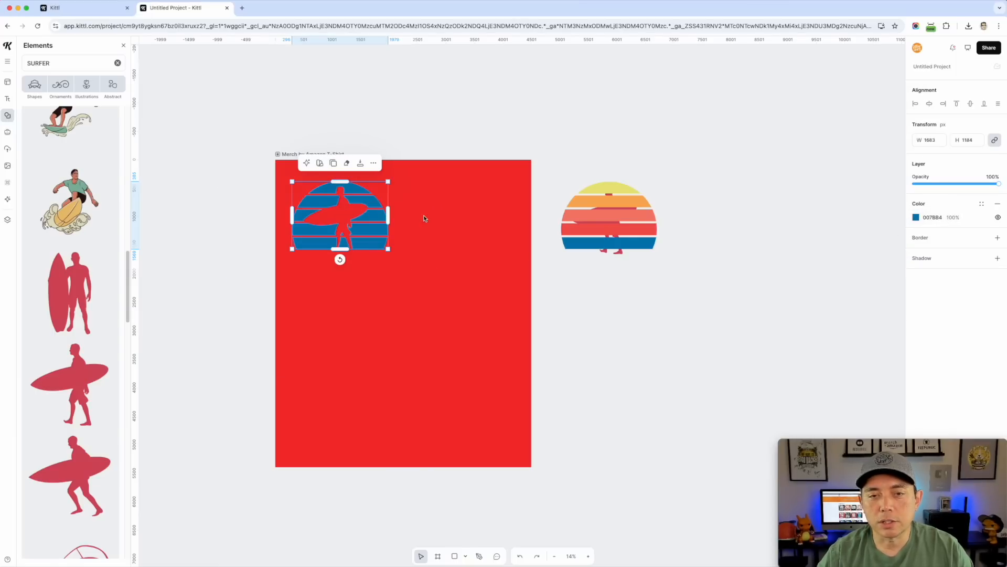
# Step: Duplicate the cut-out sun until five copies stand in two columns on the artboard
pyautogui.moveTo(232, 164); pyautogui.dragTo(440, 287)
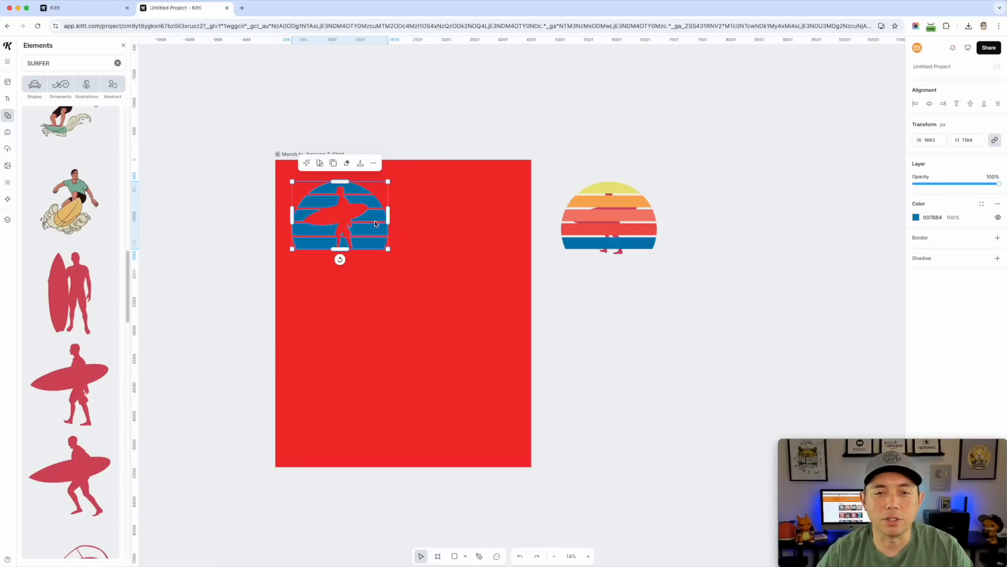
pyautogui.moveTo(373, 220); pyautogui.dragTo(488, 223)
pyautogui.moveTo(222, 157); pyautogui.dragTo(494, 226)
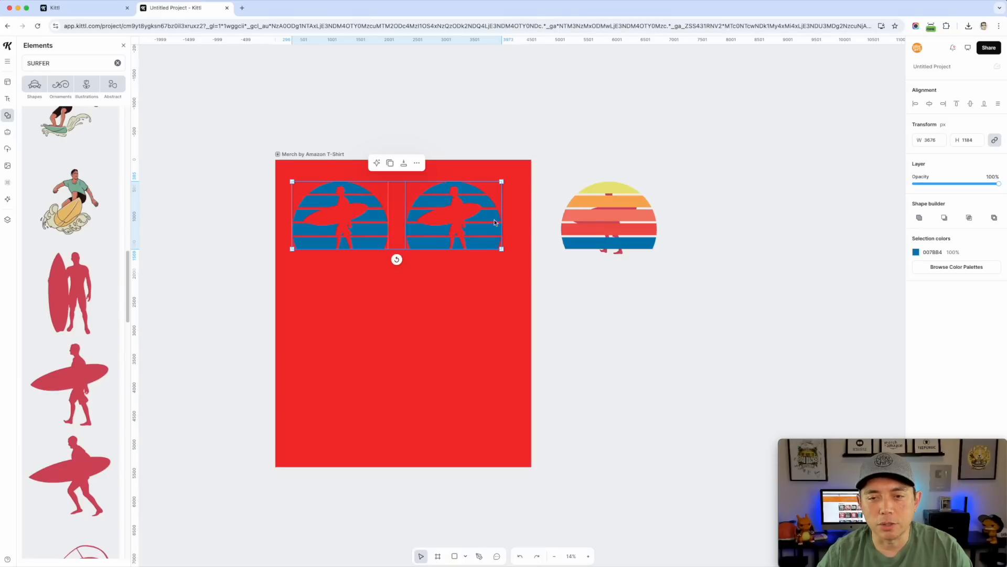
pyautogui.moveTo(476, 221); pyautogui.dragTo(491, 298)
pyautogui.press('Escape')
pyautogui.click(571, 274)
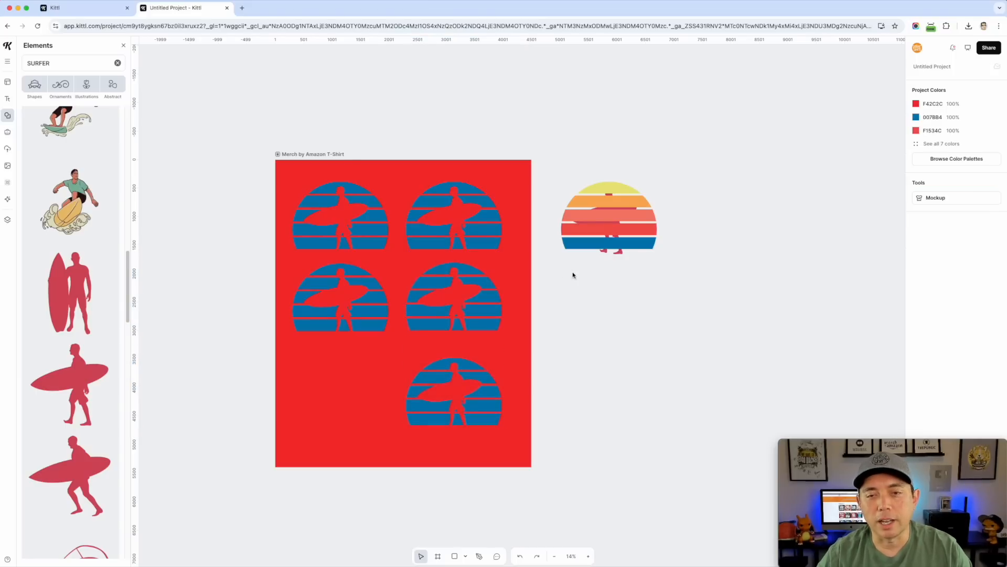
# Step: Delete the anchor points of the four lower stripes in the upper-left sun, keeping only its top stripe
pyautogui.scroll(5, 348, 212)
pyautogui.doubleClick(382, 178)
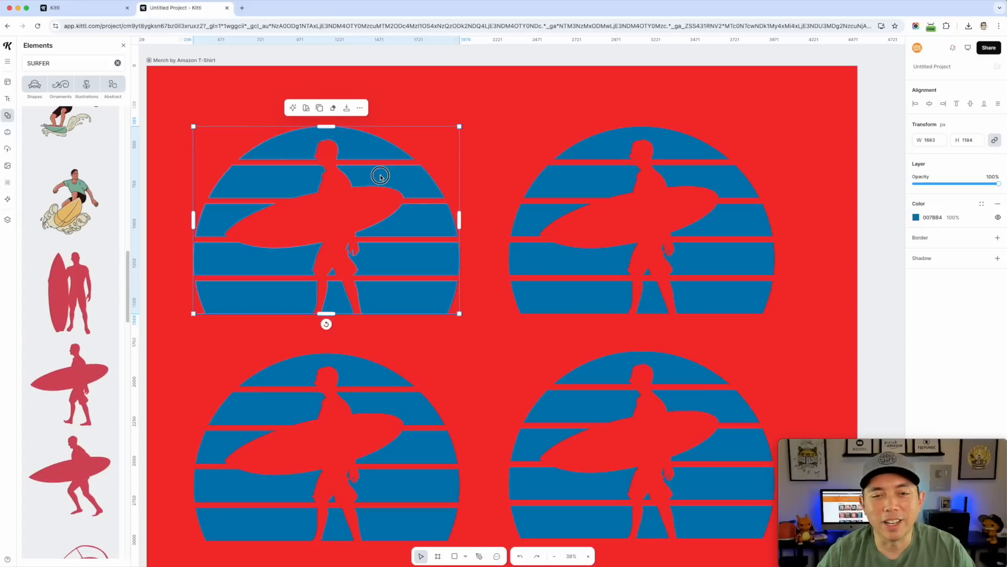
pyautogui.moveTo(477, 339); pyautogui.dragTo(183, 166)
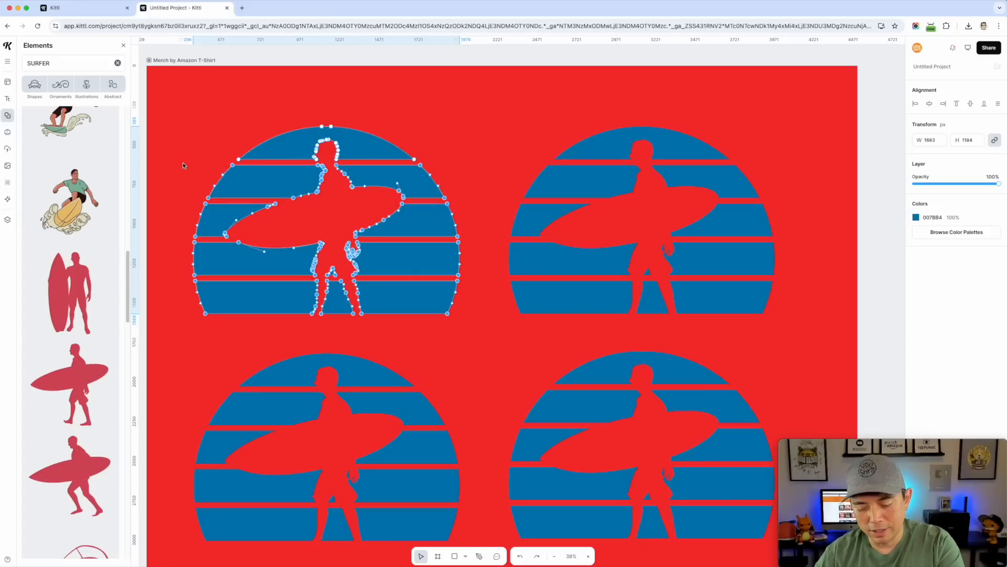
pyautogui.press('Delete')
# Step: Delete the anchor points of all stripes except the second one in the upper-right sun
pyautogui.doubleClick(627, 175)
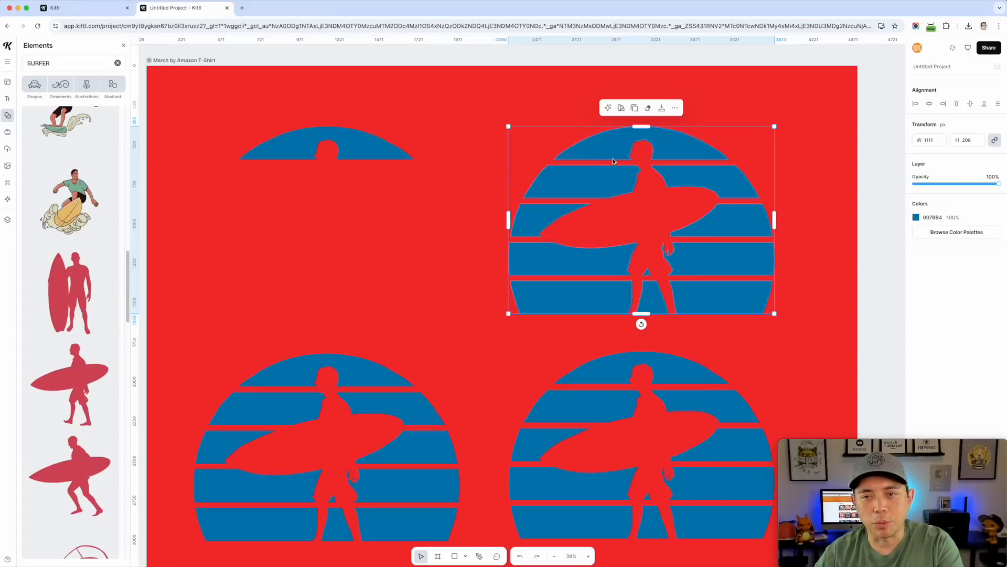
pyautogui.moveTo(530, 110); pyautogui.dragTo(751, 162)
pyautogui.press('Delete')
pyautogui.moveTo(805, 341); pyautogui.dragTo(451, 202)
pyautogui.press('Delete')
# Step: Delete the anchor points of all stripes except the middle one in the left sun of the second row
pyautogui.scroll(-2, 373, 240)
pyautogui.doubleClick(315, 325)
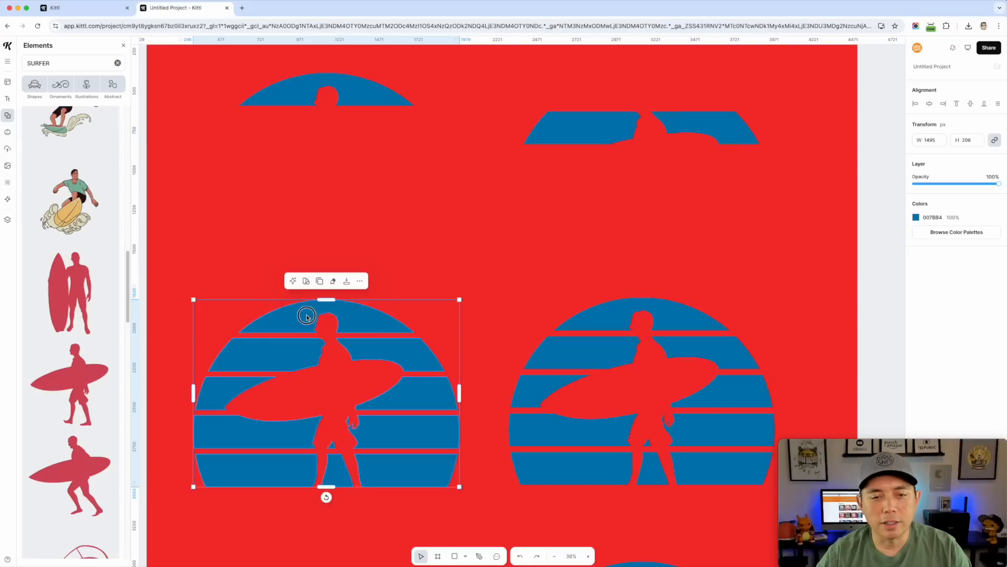
pyautogui.moveTo(172, 252); pyautogui.dragTo(469, 383)
pyautogui.press('Delete')
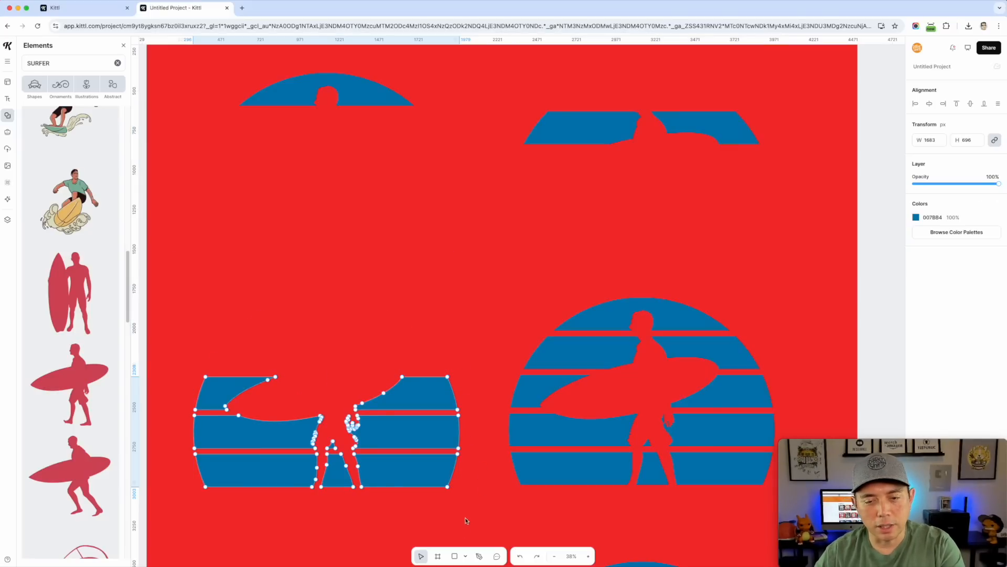
pyautogui.moveTo(476, 512); pyautogui.dragTo(165, 401)
pyautogui.press('BackSpace')
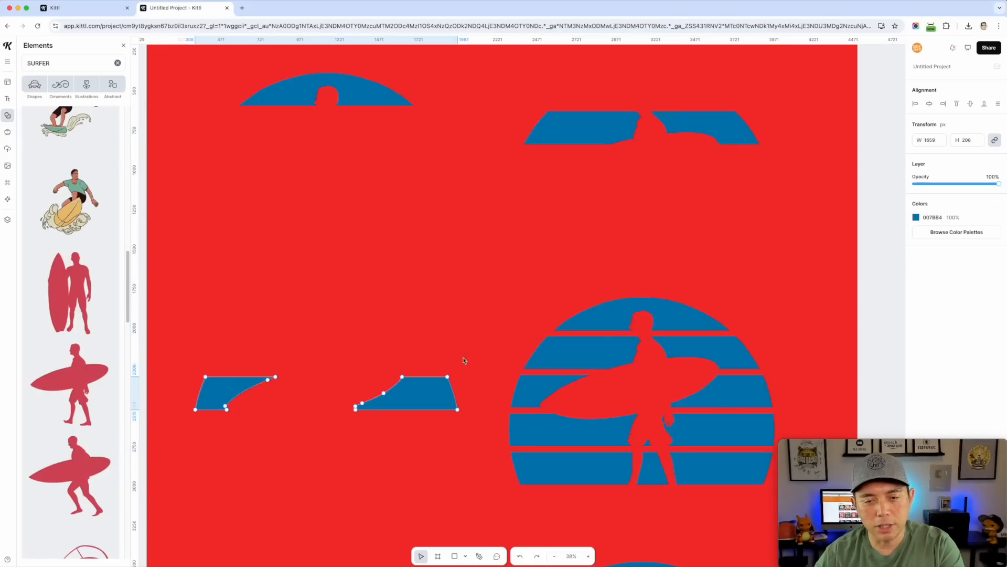
# Step: Delete the anchor points of all stripes except the fourth one in the right sun of the second row
pyautogui.click(601, 307)
pyautogui.doubleClick(602, 310)
pyautogui.moveTo(460, 267); pyautogui.dragTo(806, 410)
pyautogui.press('BackSpace')
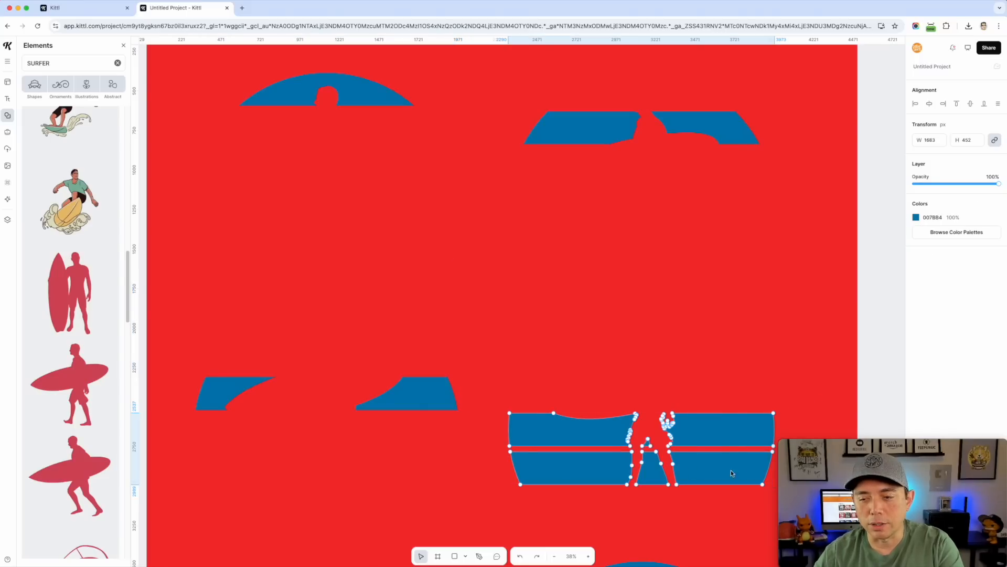
pyautogui.moveTo(504, 451); pyautogui.dragTo(780, 522)
pyautogui.press('BackSpace')
# Step: Delete the anchor points of the four upper stripes in the lowest sun, keeping only its bottom stripe
pyautogui.scroll(-2, 614, 286)
pyautogui.keyDown('ctrl'); pyautogui.scroll(-5, 624, 303); pyautogui.keyUp('ctrl')
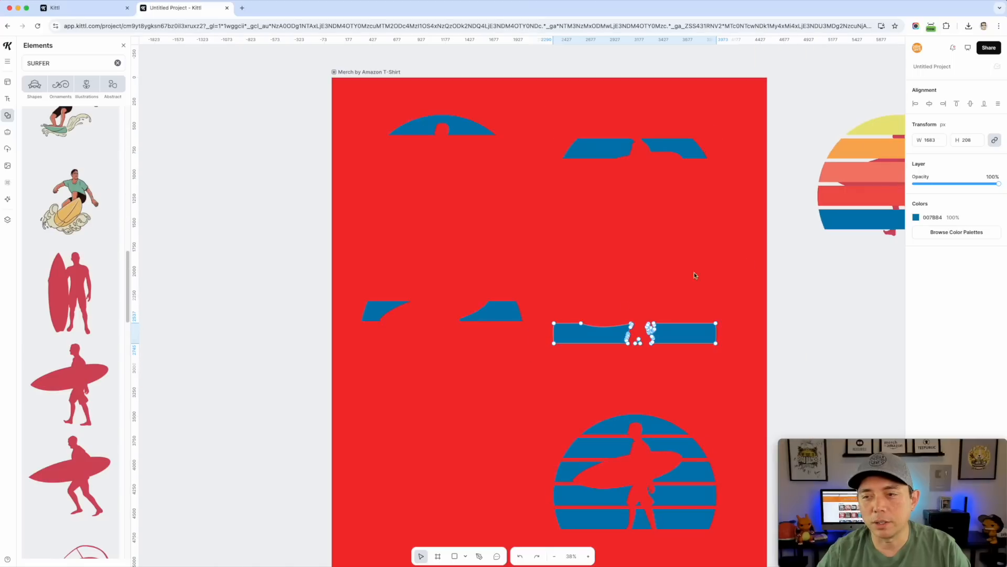
pyautogui.doubleClick(608, 432)
pyautogui.moveTo(489, 381); pyautogui.dragTo(735, 509)
pyautogui.press('BackSpace')
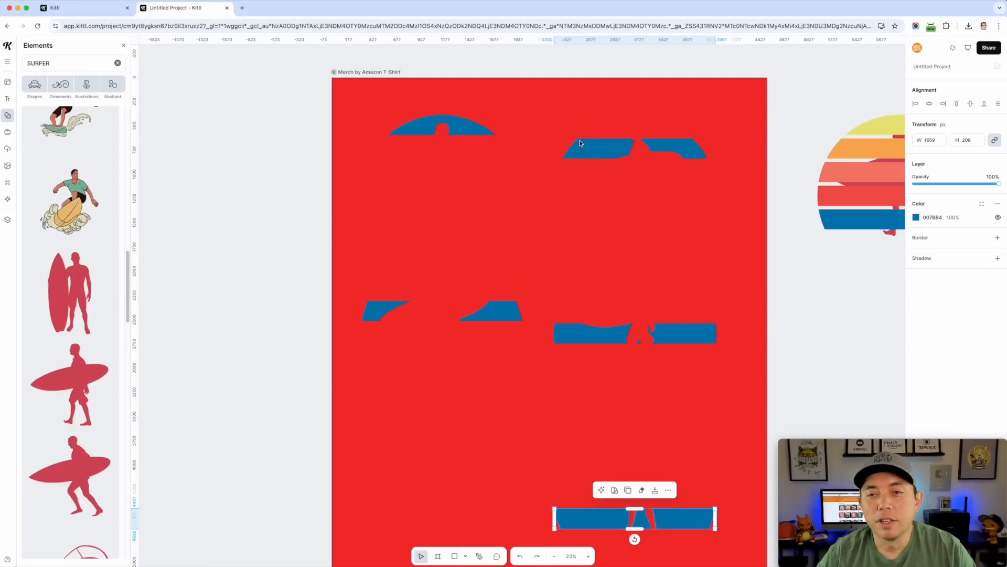
# Step: Recolour the top stripe with the document's yellow and the second stripe with the orange FBAE57
pyautogui.click(466, 125)
pyautogui.click(915, 217)
pyautogui.click(862, 400)
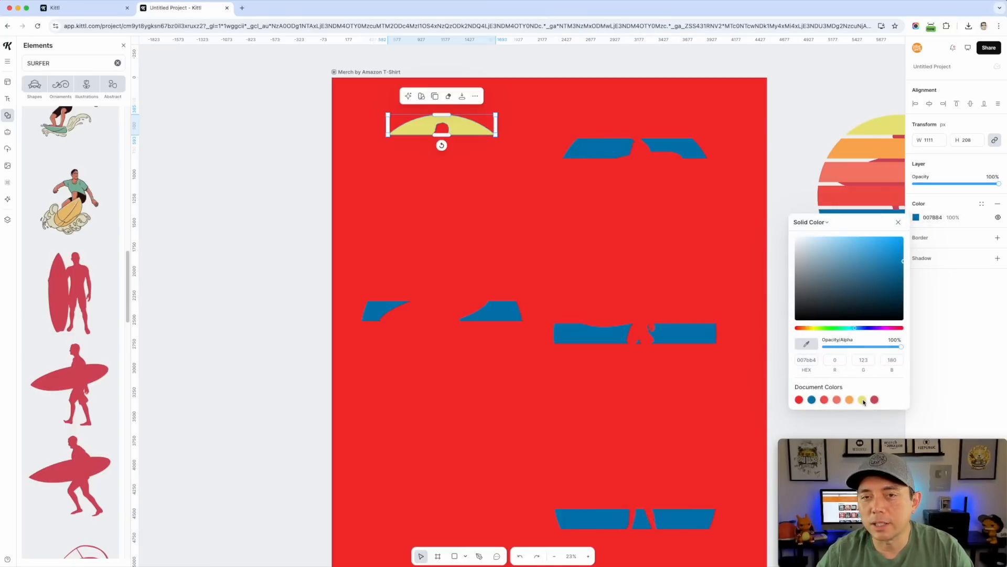
pyautogui.click(668, 152)
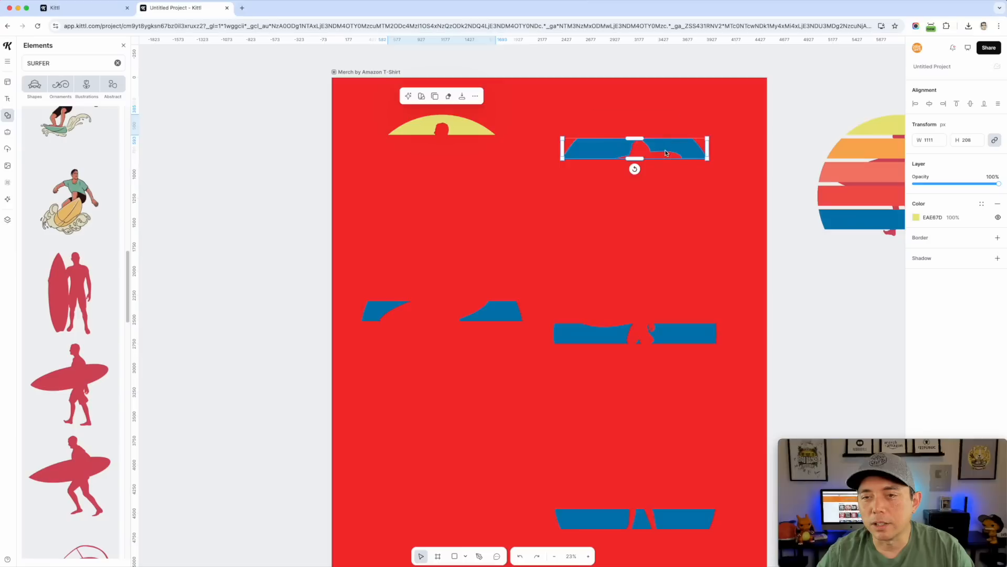
pyautogui.click(913, 217)
pyautogui.click(850, 400)
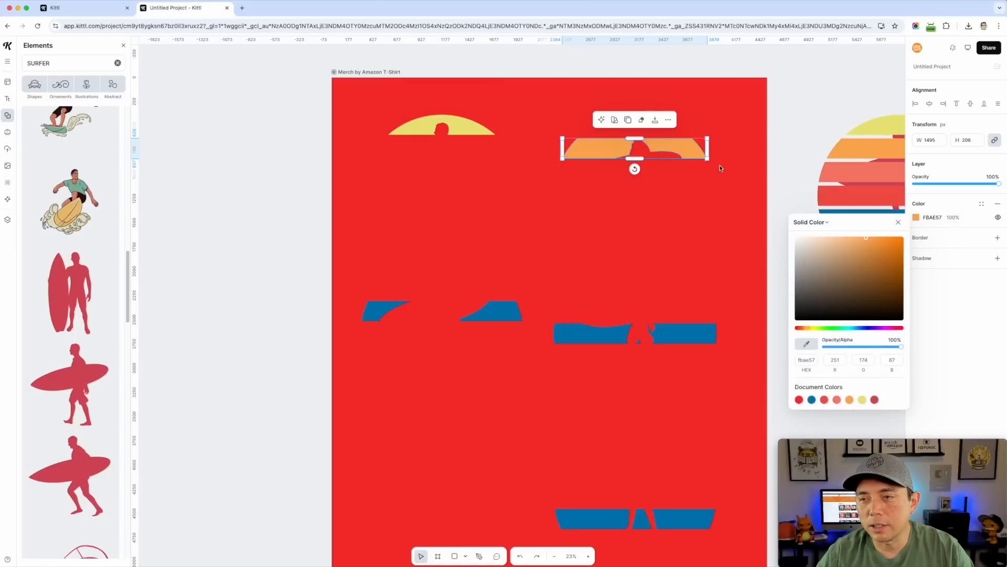
# Step: Recolour the third stripe, split by the surfboard, with the document's salmon colour F47D6D
pyautogui.click(508, 315)
pyautogui.click(917, 218)
pyautogui.click(850, 400)
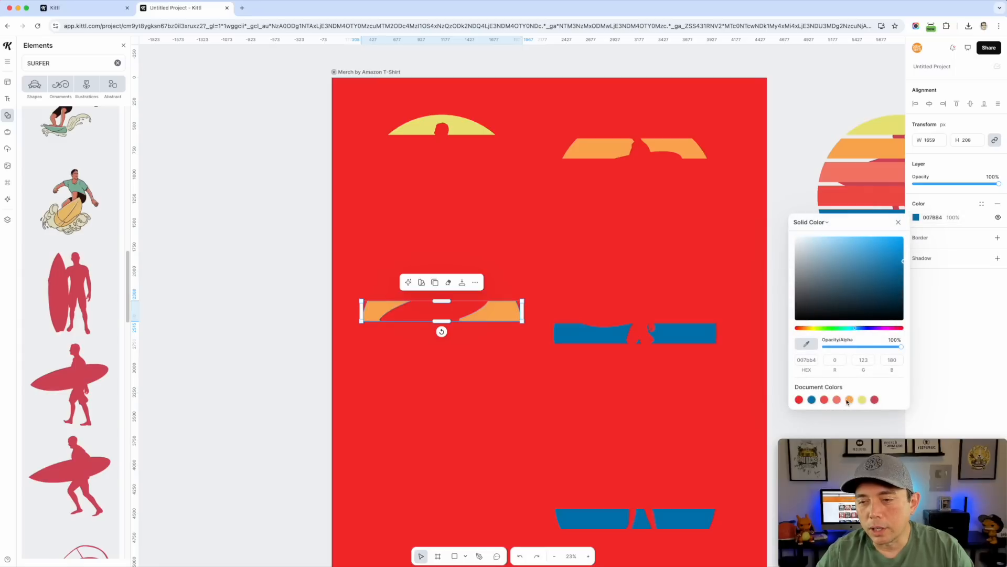
pyautogui.click(837, 399)
pyautogui.click(835, 399)
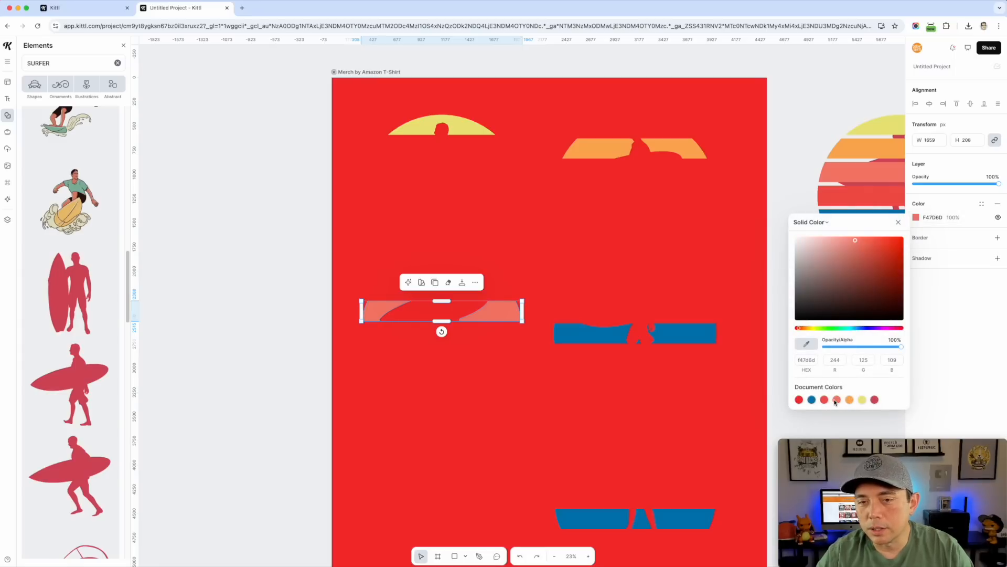
# Step: Recolour the fourth stripe with the document's bright red F42C2C
pyautogui.click(607, 336)
pyautogui.click(912, 218)
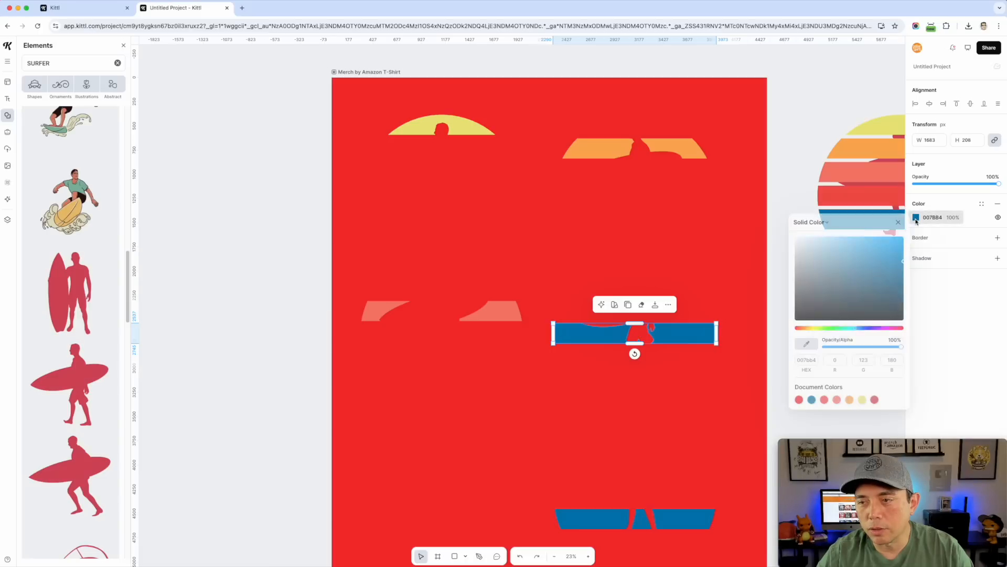
pyautogui.click(824, 400)
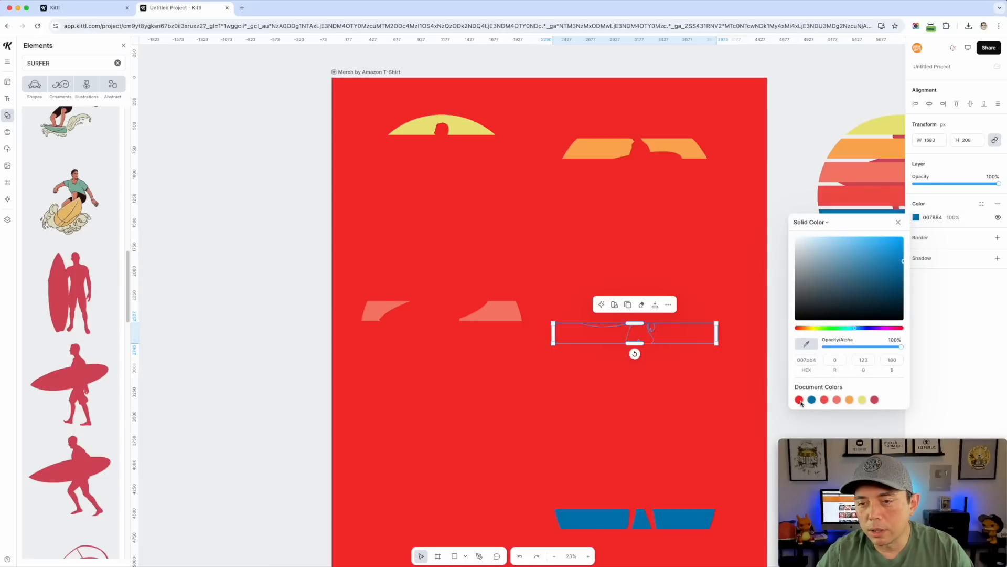
pyautogui.click(799, 399)
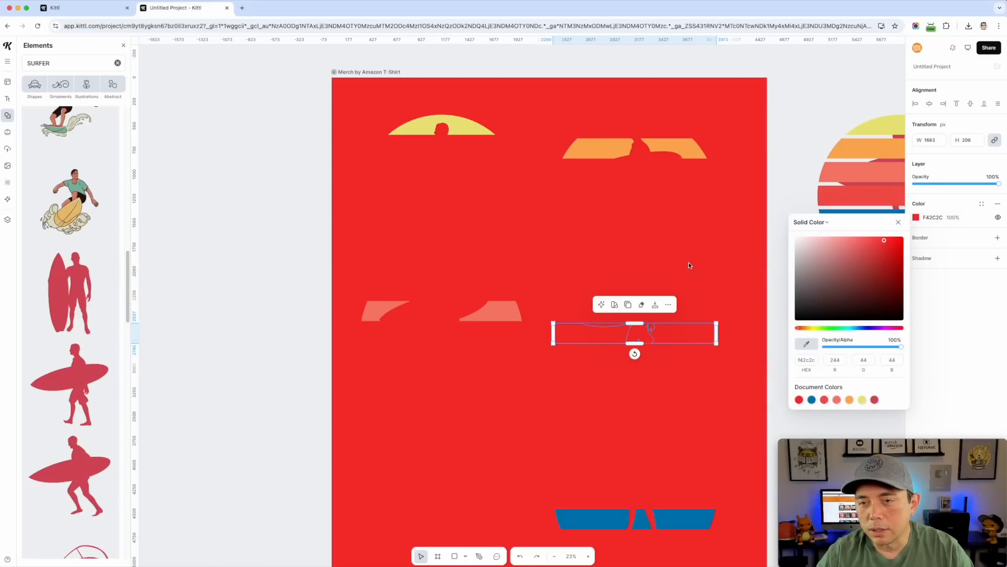
# Step: Change the artboard's background colour to black (000000)
pyautogui.click(365, 72)
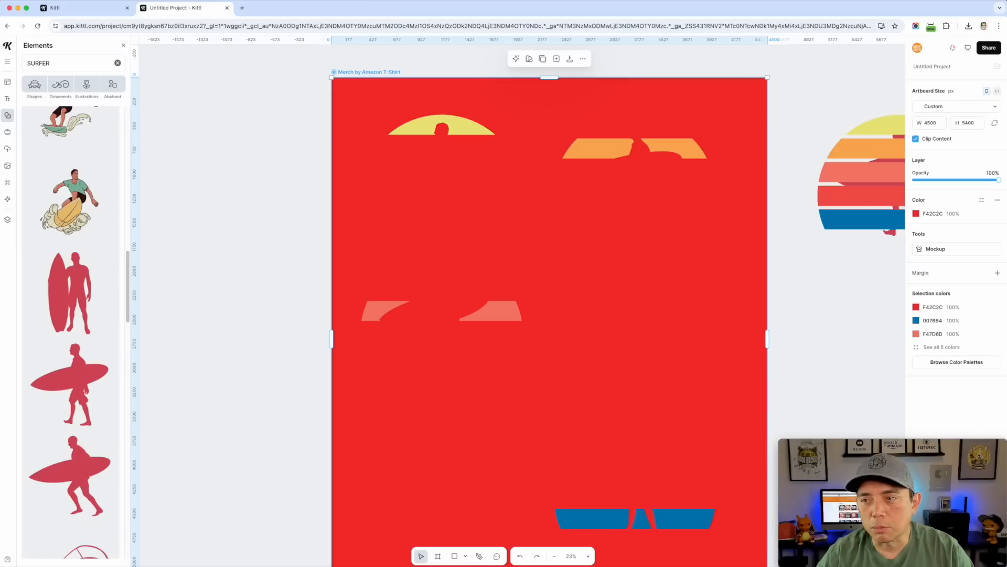
pyautogui.click(916, 214)
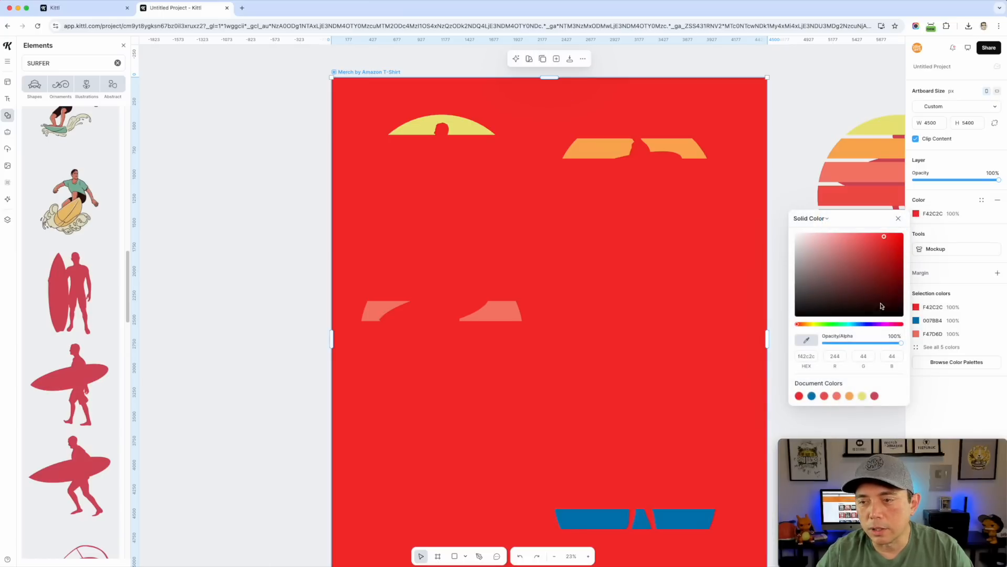
pyautogui.moveTo(883, 307); pyautogui.dragTo(900, 312)
# Step: Stack the orange, salmon, red and blue stripes in order beneath the yellow one to rebuild the sun with the surfer cut-out
pyautogui.click(594, 149)
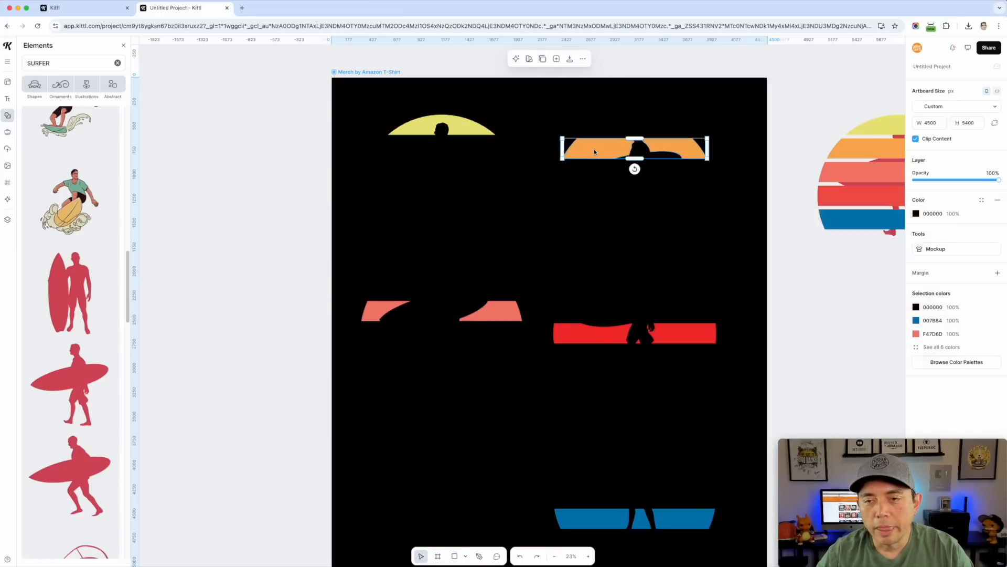
pyautogui.moveTo(601, 148); pyautogui.dragTo(407, 147)
pyautogui.moveTo(492, 311); pyautogui.dragTo(493, 174)
pyautogui.moveTo(614, 335); pyautogui.dragTo(419, 198)
pyautogui.moveTo(618, 514); pyautogui.dragTo(422, 216)
pyautogui.click(257, 194)
pyautogui.scroll(-3, 254, 213)
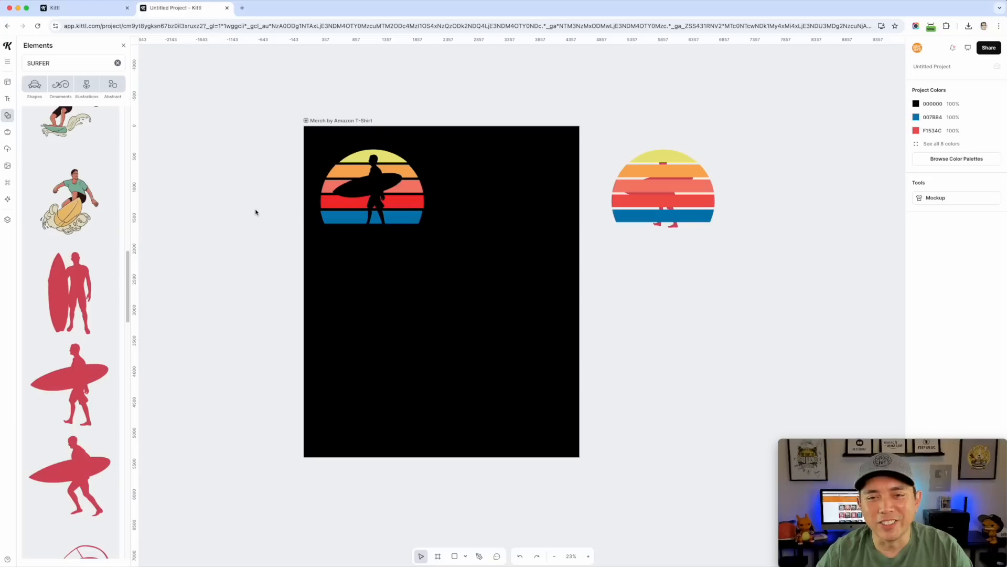
# Step: Enlarge the reassembled sun to nearly the artboard's width and position it in the upper half
pyautogui.moveTo(273, 120); pyautogui.dragTo(459, 278)
pyautogui.moveTo(427, 225); pyautogui.dragTo(529, 350)
pyautogui.moveTo(523, 294); pyautogui.dragTo(522, 299)
pyautogui.click(700, 303)
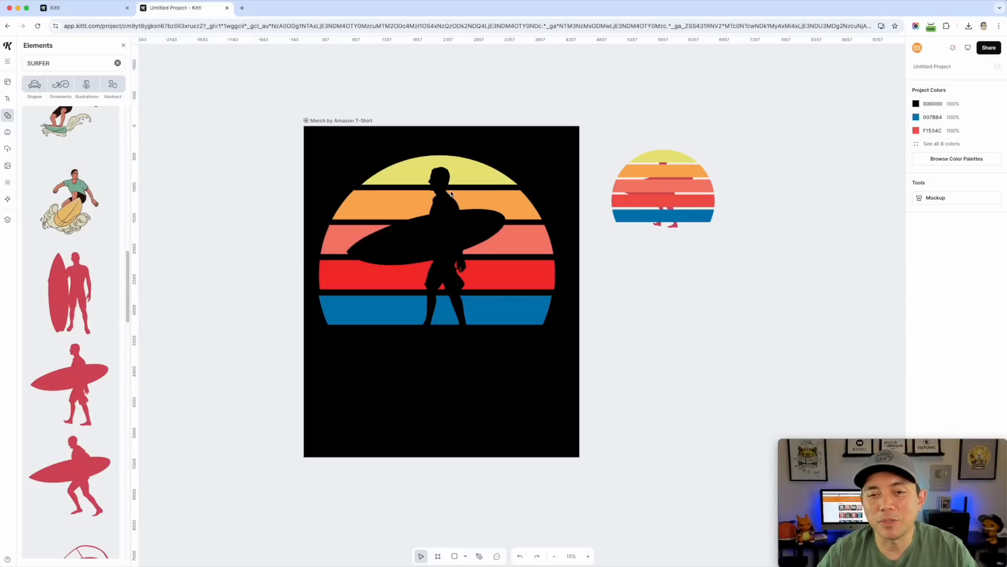
pyautogui.scroll(3, 529, 222)
pyautogui.scroll(-3, 508, 197)
pyautogui.click(484, 167)
pyautogui.moveTo(474, 162); pyautogui.dragTo(473, 166)
pyautogui.click(645, 272)
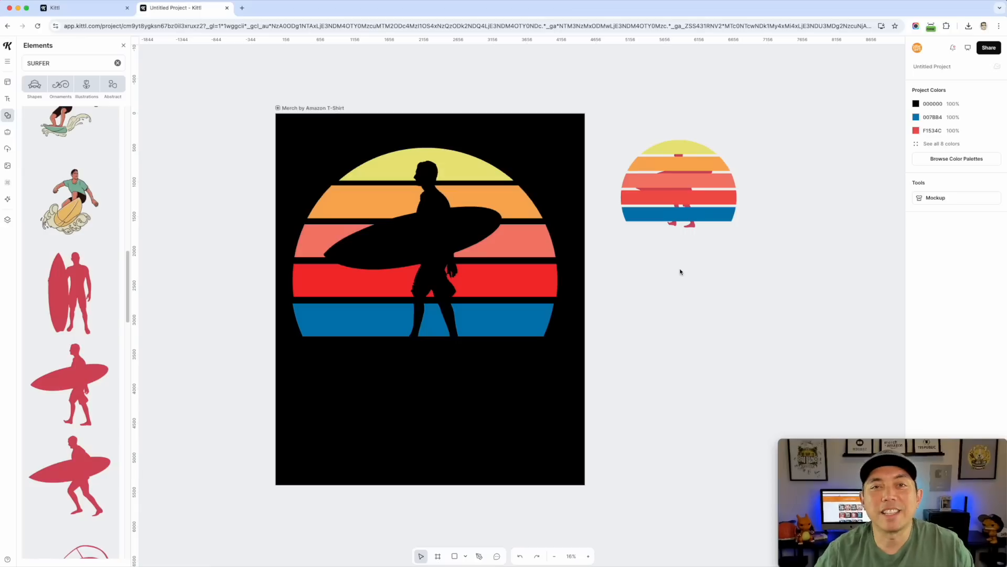
pyautogui.moveTo(453, 160); pyautogui.dragTo(452, 159)
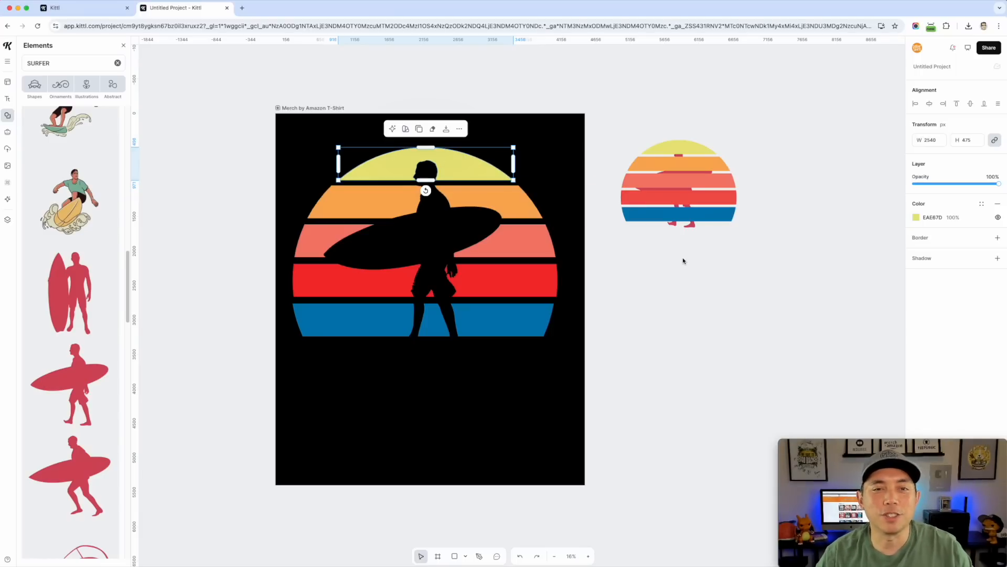
pyautogui.click(685, 283)
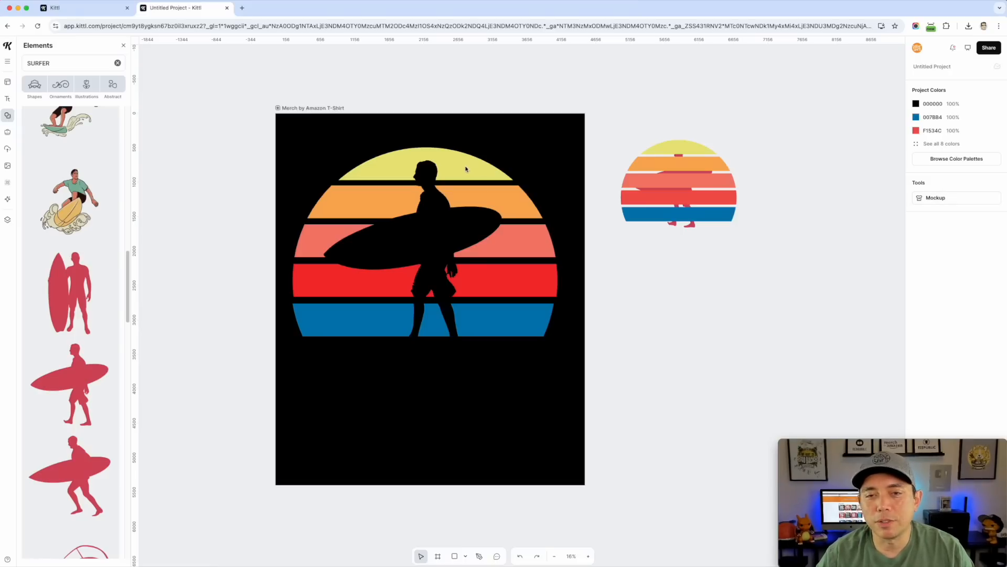
pyautogui.moveTo(633, 115); pyautogui.dragTo(787, 290)
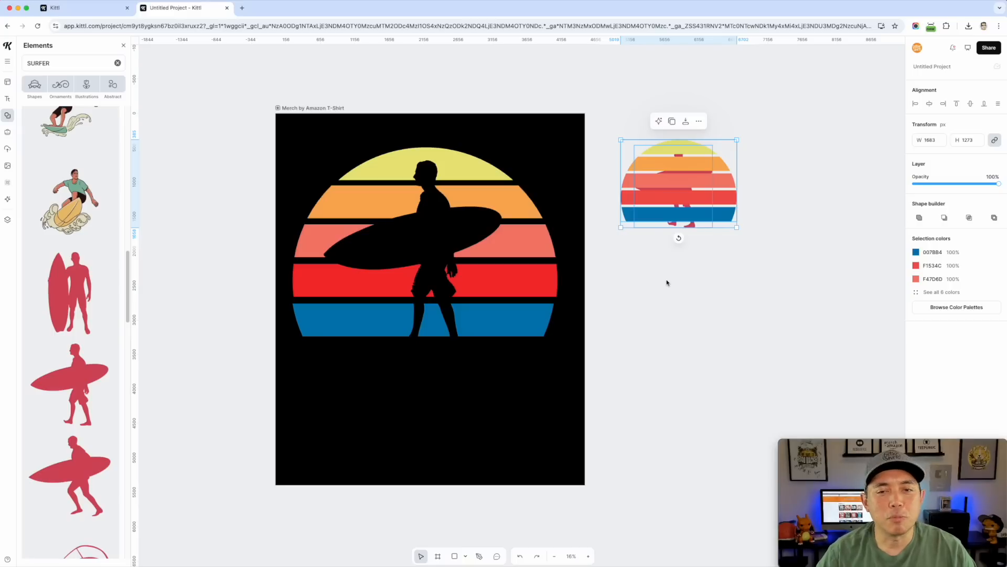
# Step: Open the yellow stripe's path for node editing and select the anchor point beneath the surfer's nose, then leave node editing
pyautogui.click(476, 172)
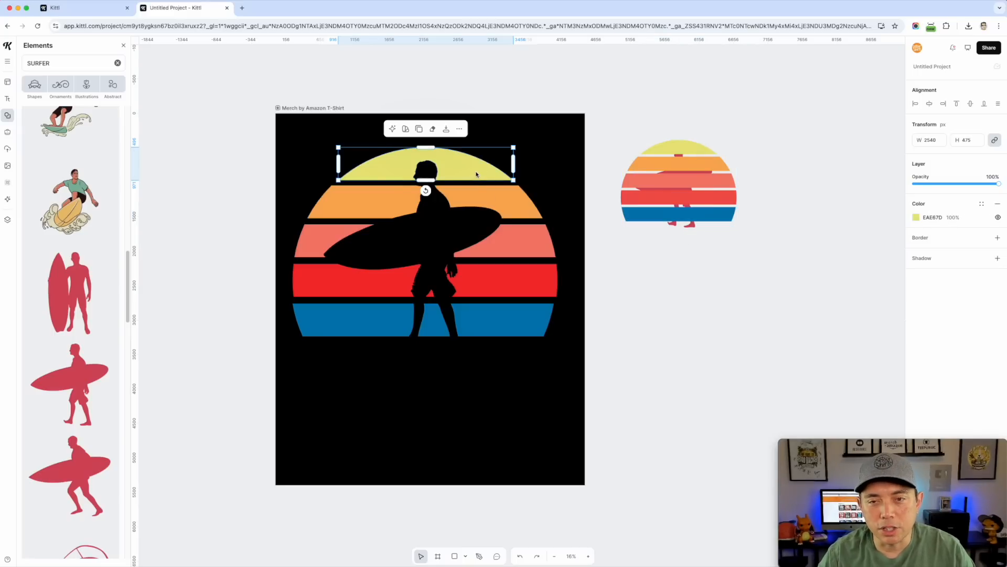
pyautogui.doubleClick(476, 172)
pyautogui.scroll(10, 437, 166)
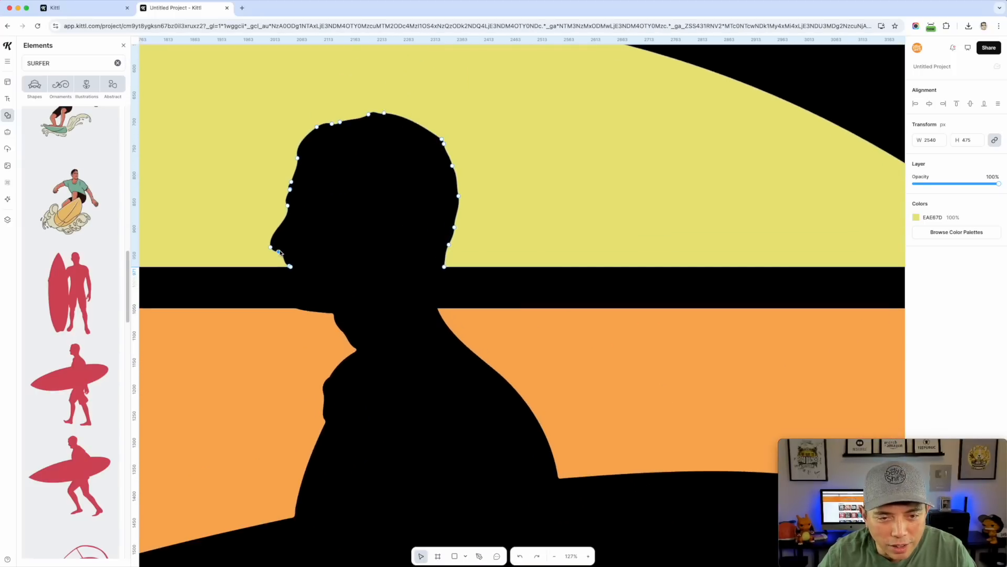
pyautogui.click(279, 252)
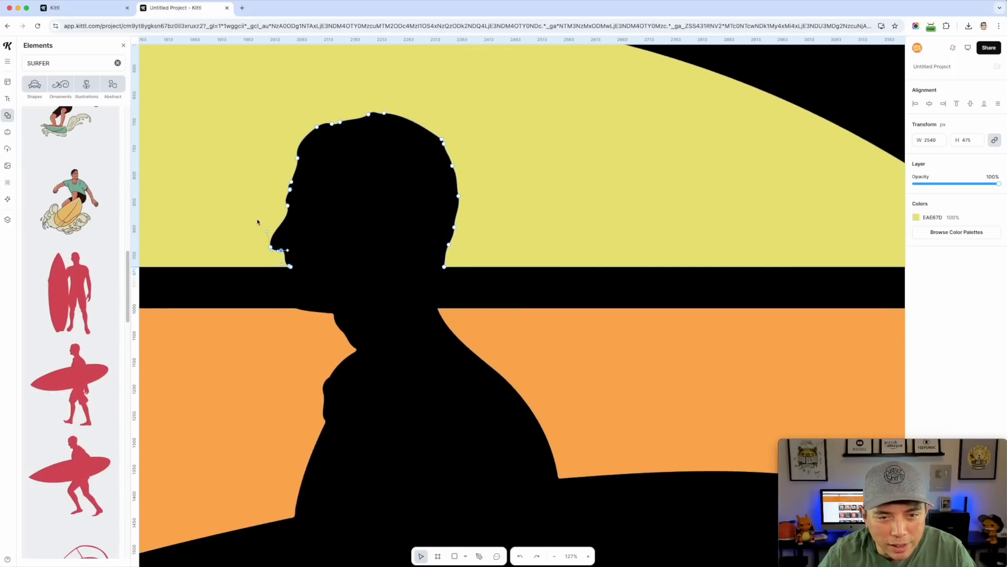
pyautogui.press('Escape')
# Step: Examine the surfer cut-out across all five stripes of the sun and clear the yellow stripe's selection
pyautogui.scroll(-5, 395, 282)
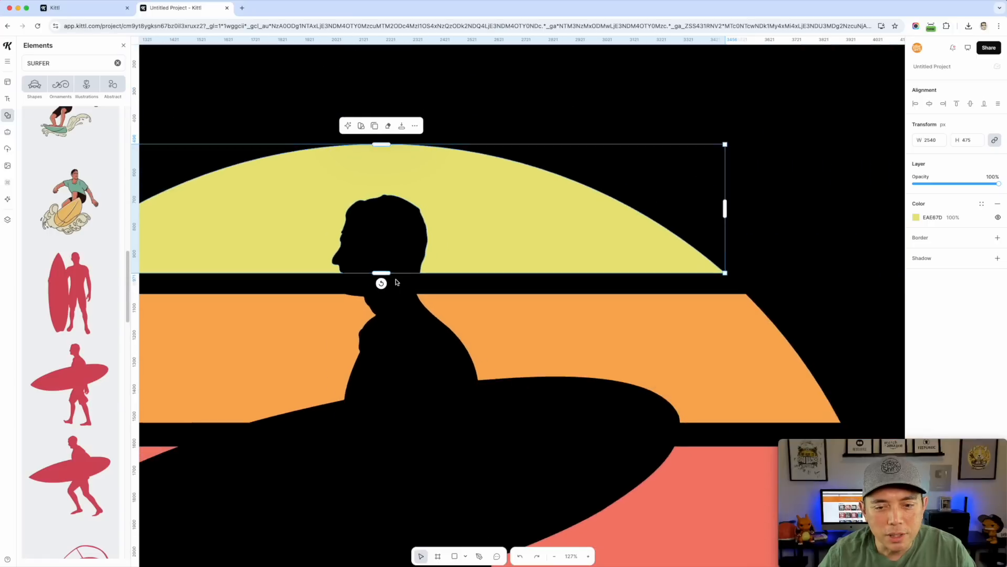
pyautogui.scroll(-4, 416, 389)
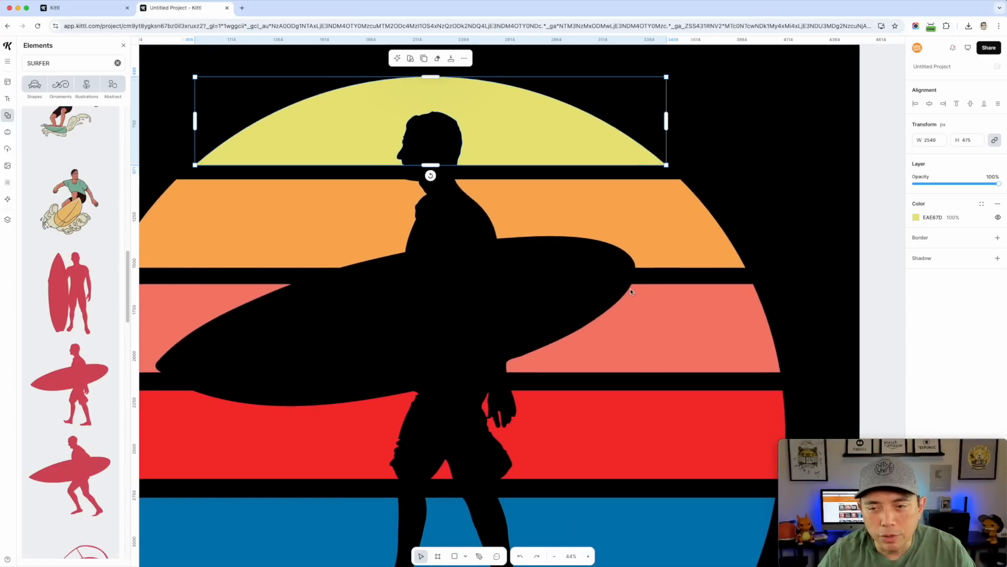
pyautogui.scroll(-5, 628, 284)
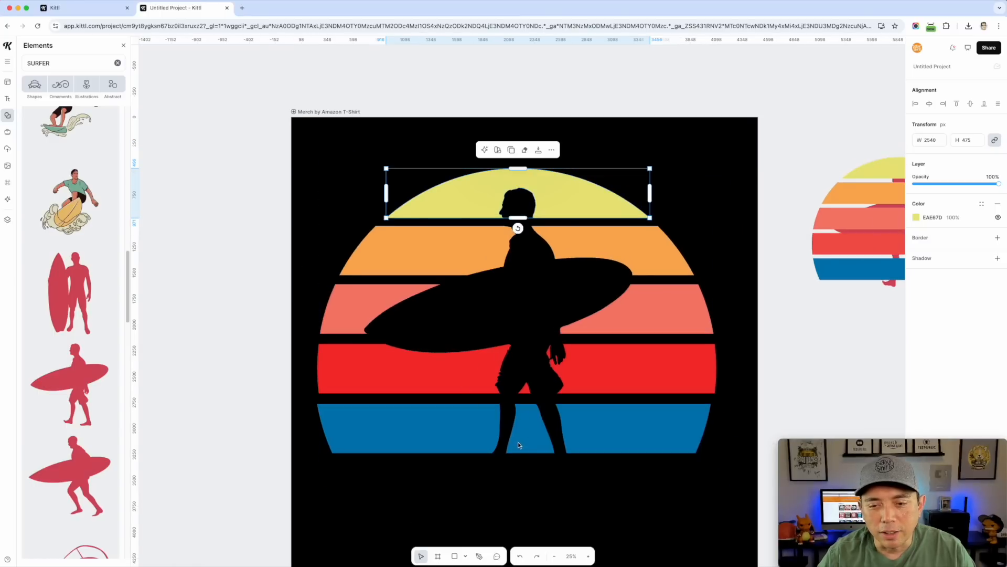
pyautogui.scroll(-4, 529, 423)
pyautogui.scroll(4, 645, 366)
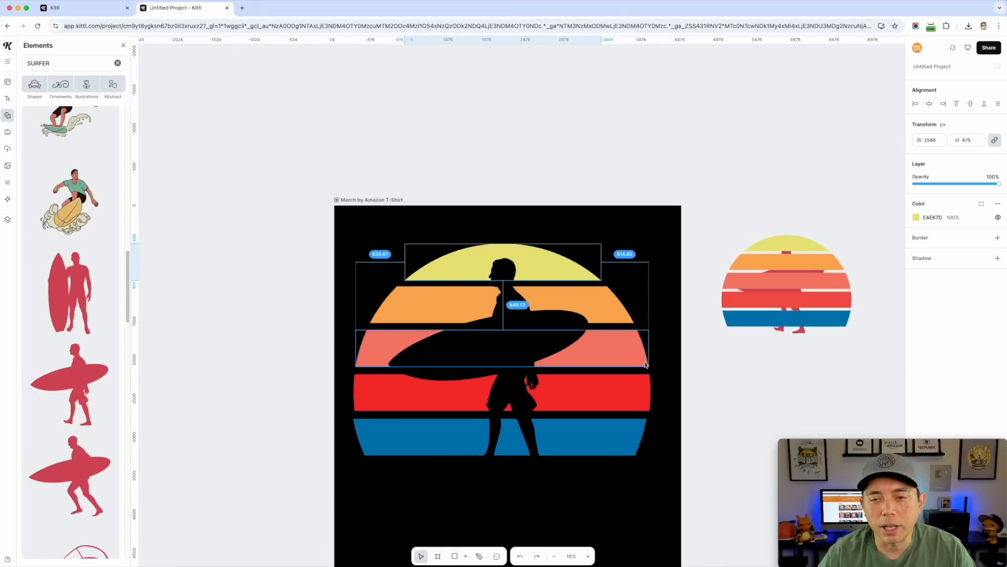
pyautogui.click(739, 372)
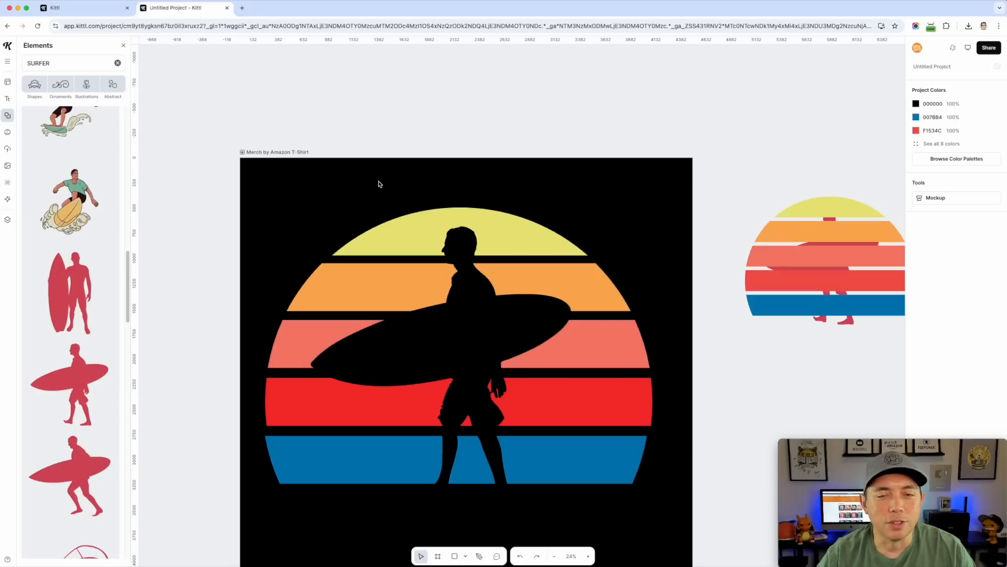
pyautogui.scroll(-5, 383, 235)
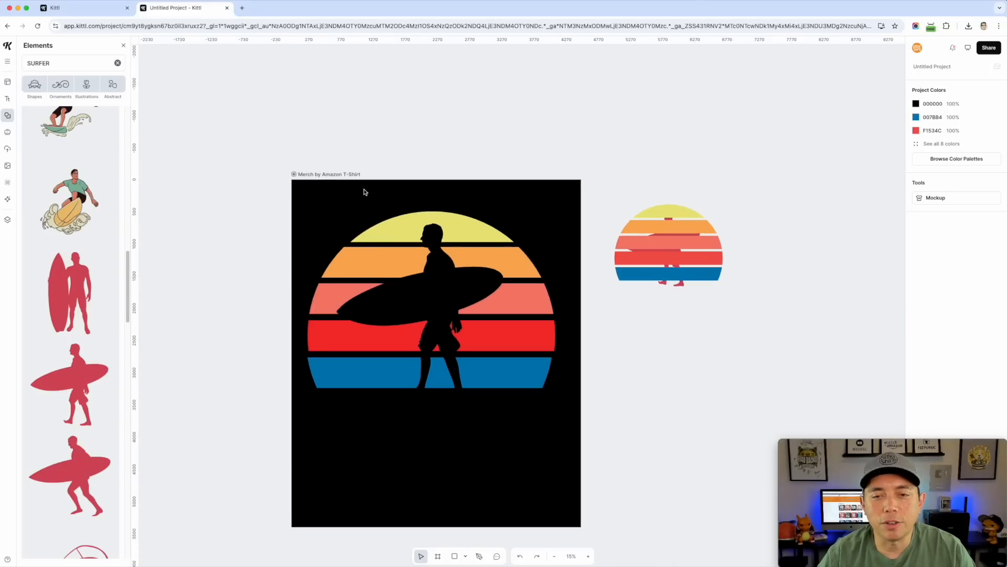